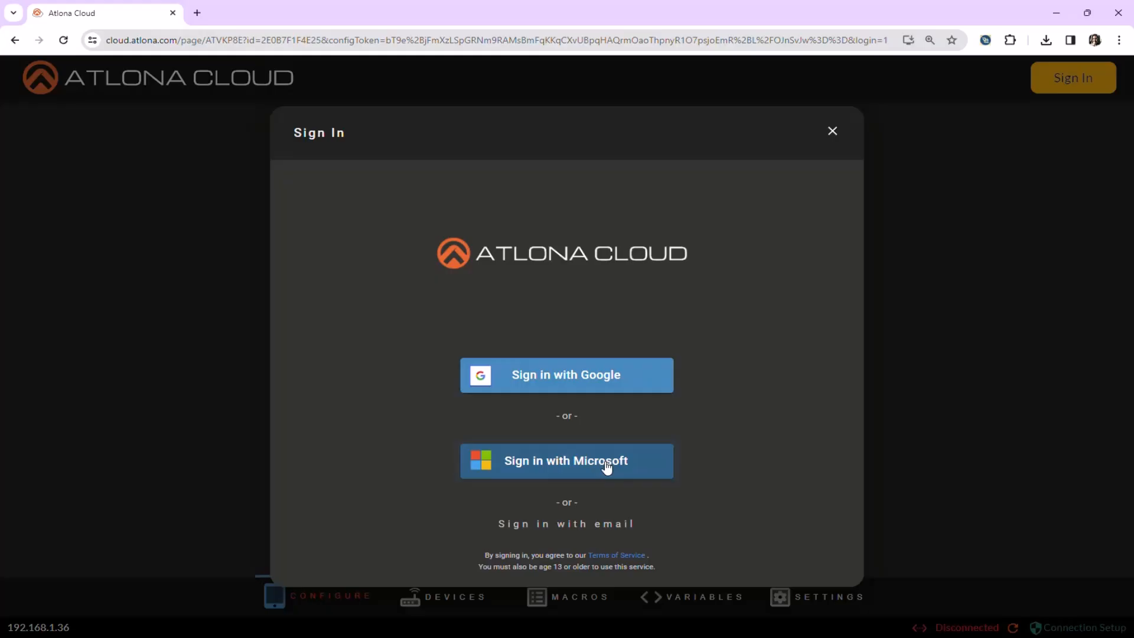
# - Sign in to Atlona Cloud with the Google account instead of an email login
pyautogui.click(604, 526)
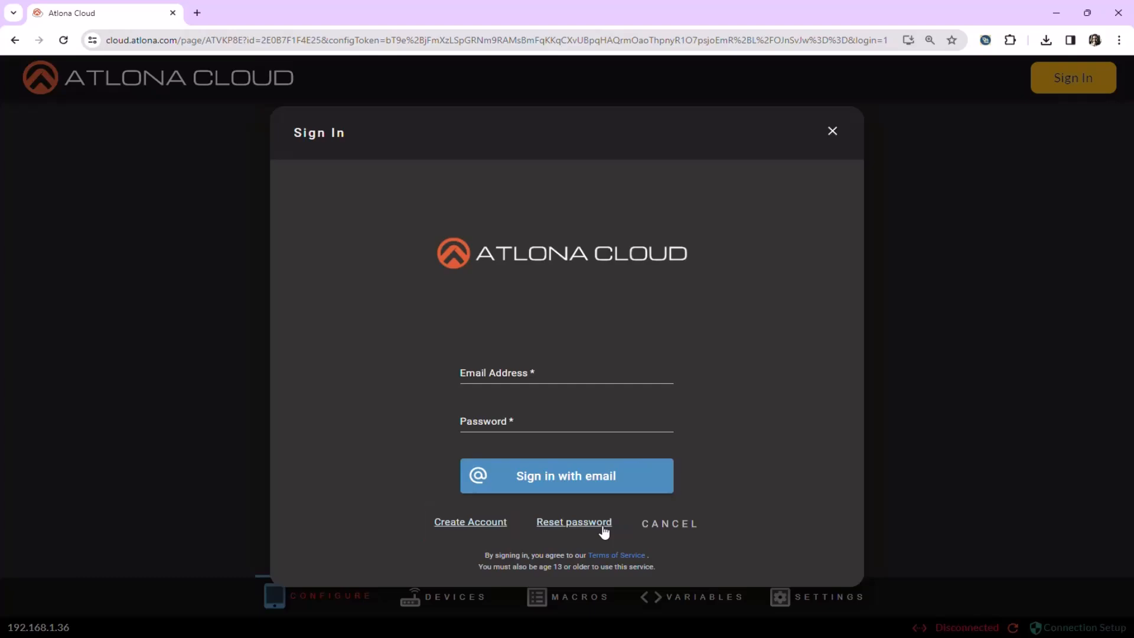
pyautogui.click(648, 526)
pyautogui.click(628, 374)
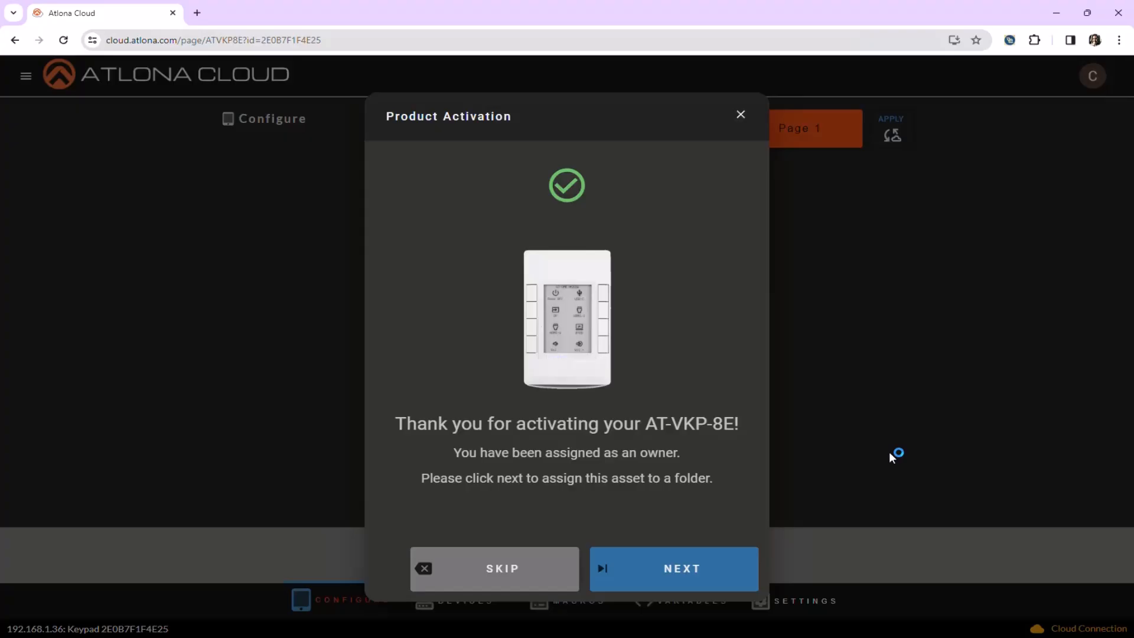
# - Create a folder named Room 101 during product activation and assign the AT-VKP-8E keypad to it
pyautogui.click(708, 577)
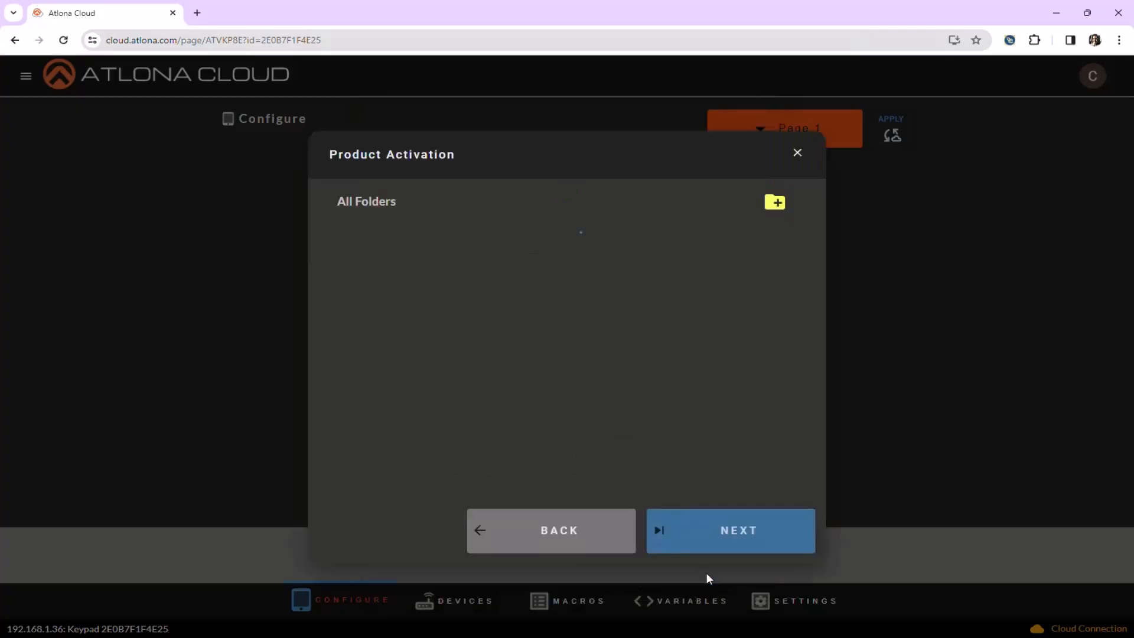
pyautogui.click(778, 207)
pyautogui.press('BackSpace')
pyautogui.press('BackSpace')
pyautogui.press('BackSpace')
pyautogui.press('BackSpace')
pyautogui.press('BackSpace')
pyautogui.press('BackSpace')
pyautogui.press('BackSpace')
pyautogui.press('BackSpace')
pyautogui.press('BackSpace')
pyautogui.press('BackSpace')
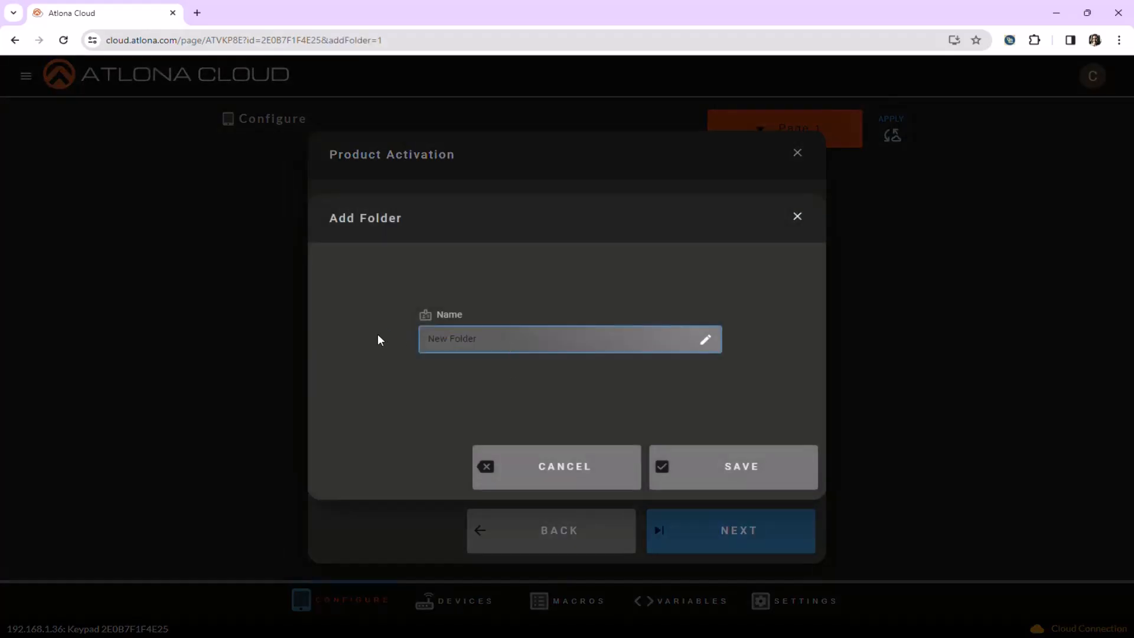
pyautogui.write('Room 101')
pyautogui.click(755, 481)
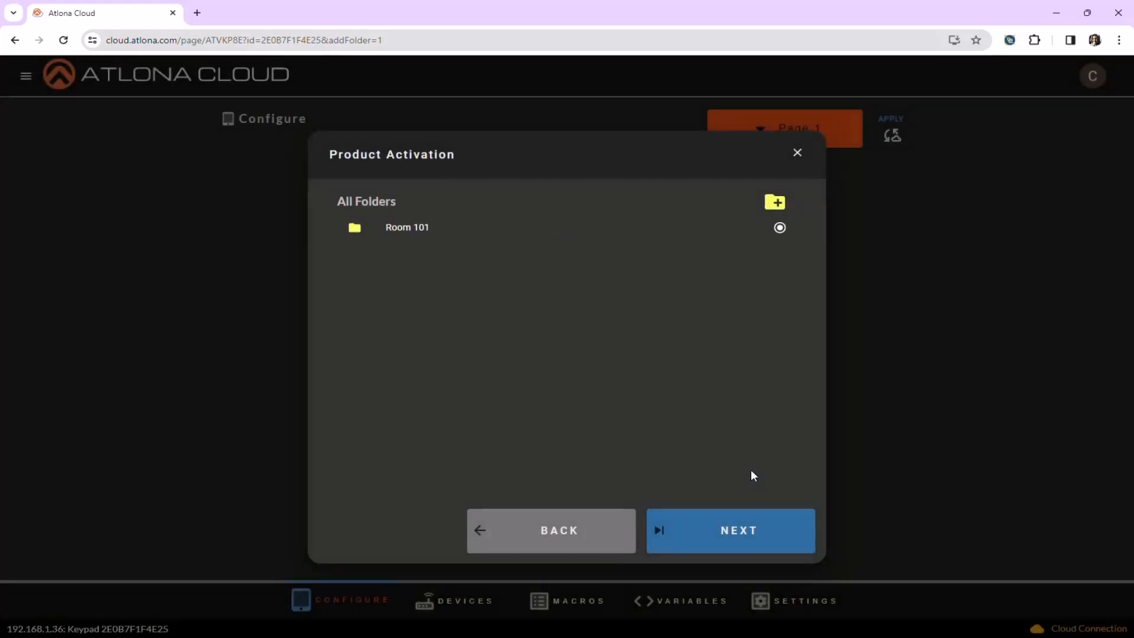
pyautogui.click(766, 542)
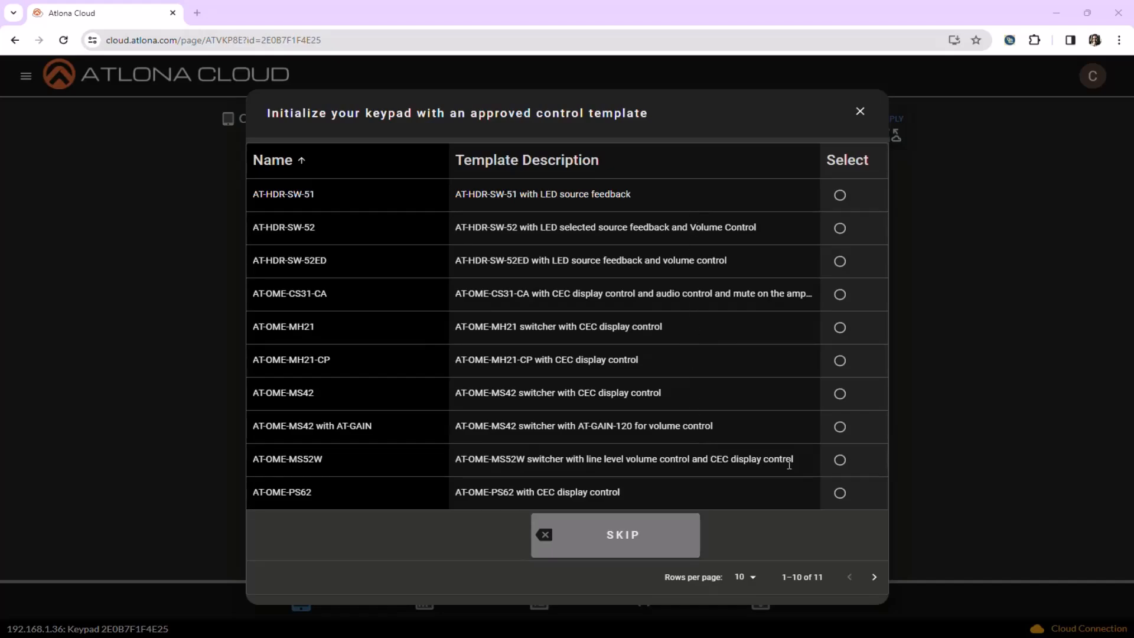
# - Initialize the keypad with the AT-OME-MS52W control template and accept replacing the existing device and configuration data
pyautogui.click(841, 465)
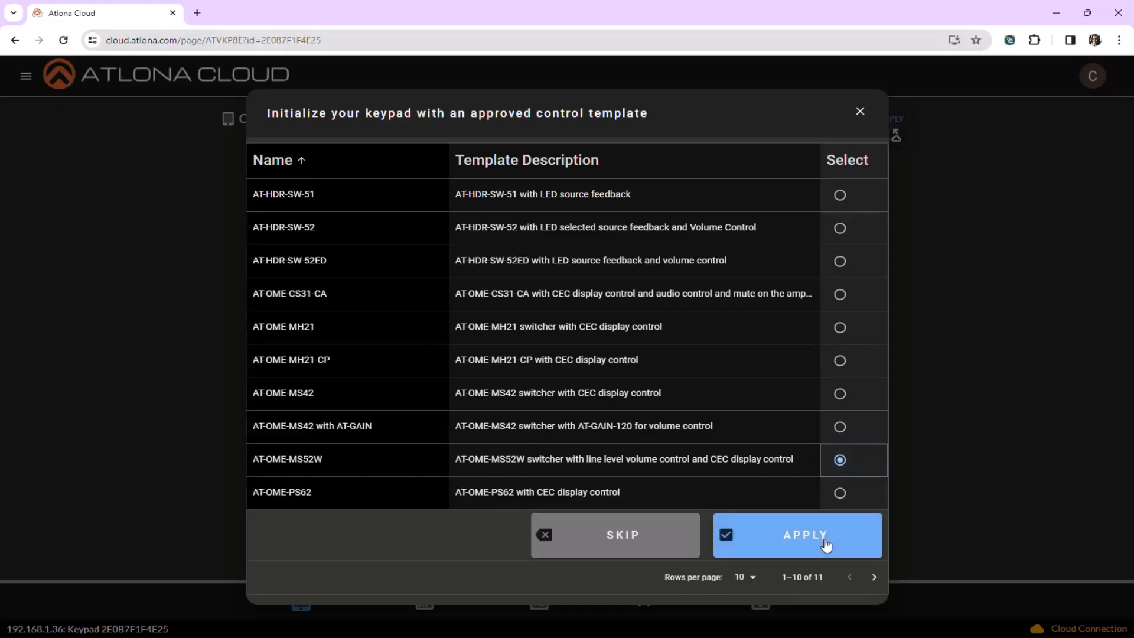
pyautogui.click(826, 542)
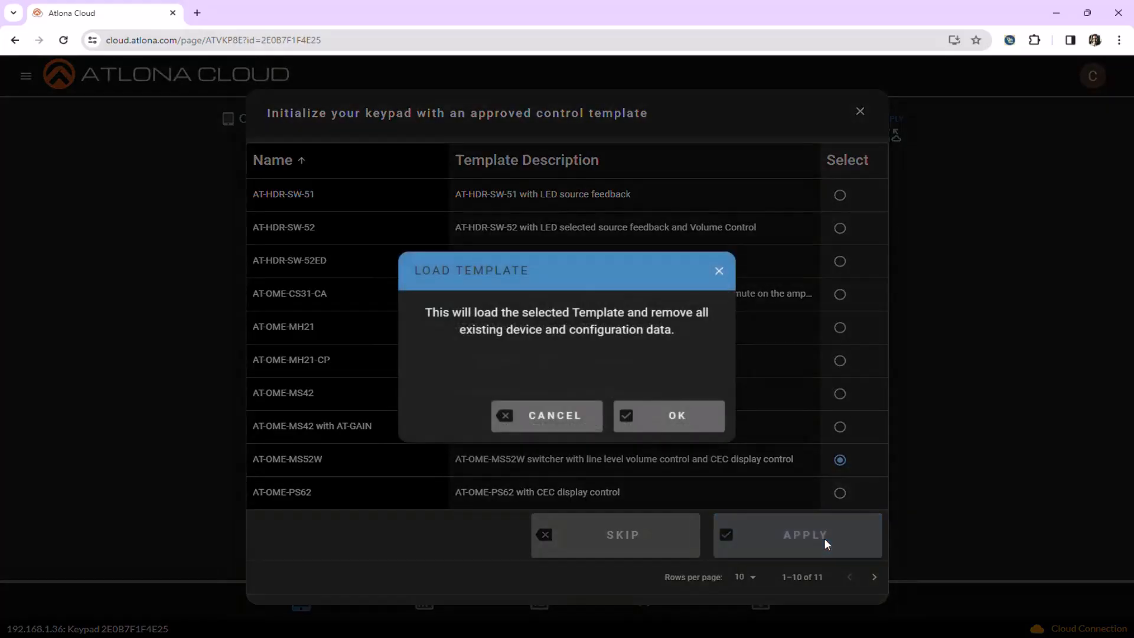
pyautogui.click(652, 414)
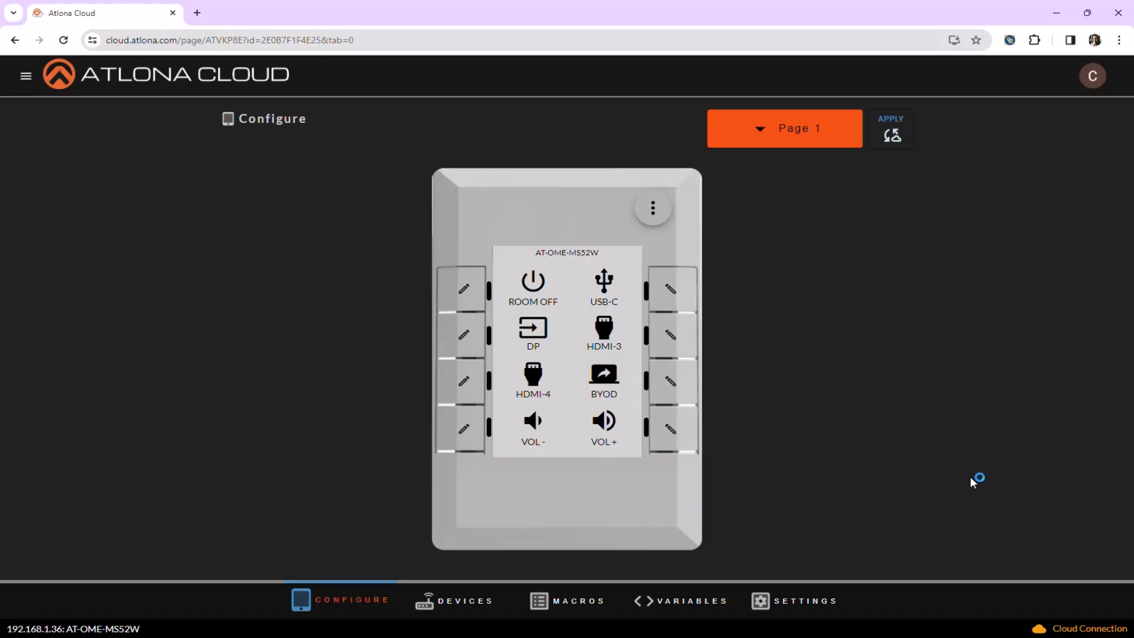
# - Add 2 LG Displays v2 devices to the device list from the IP/RS232 Displays category
pyautogui.click(459, 603)
pyautogui.click(458, 602)
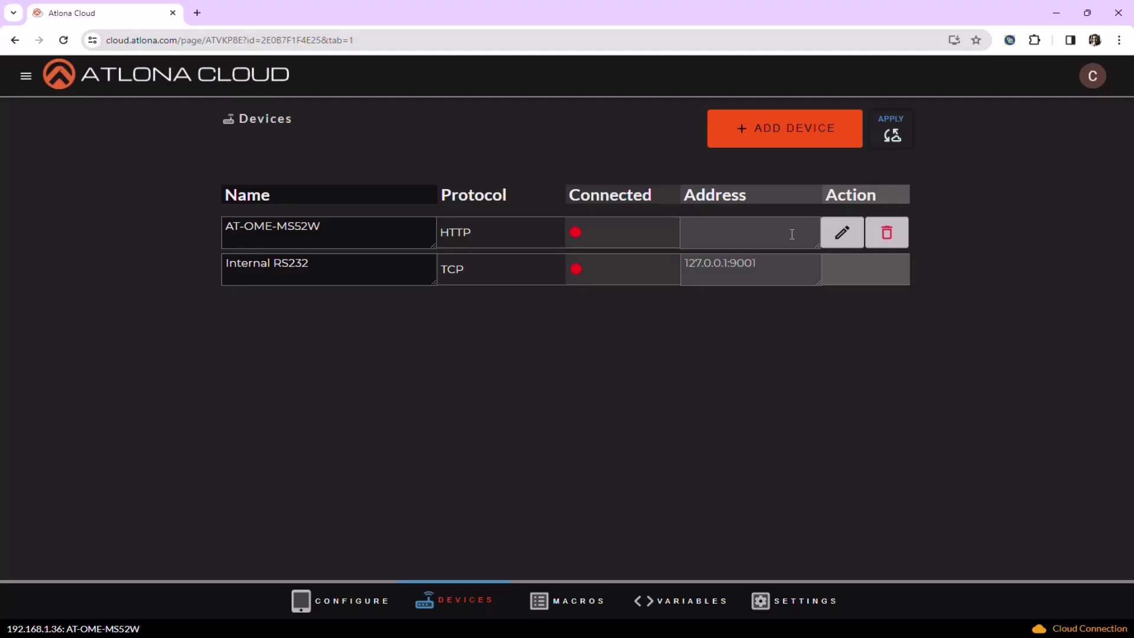
pyautogui.click(812, 142)
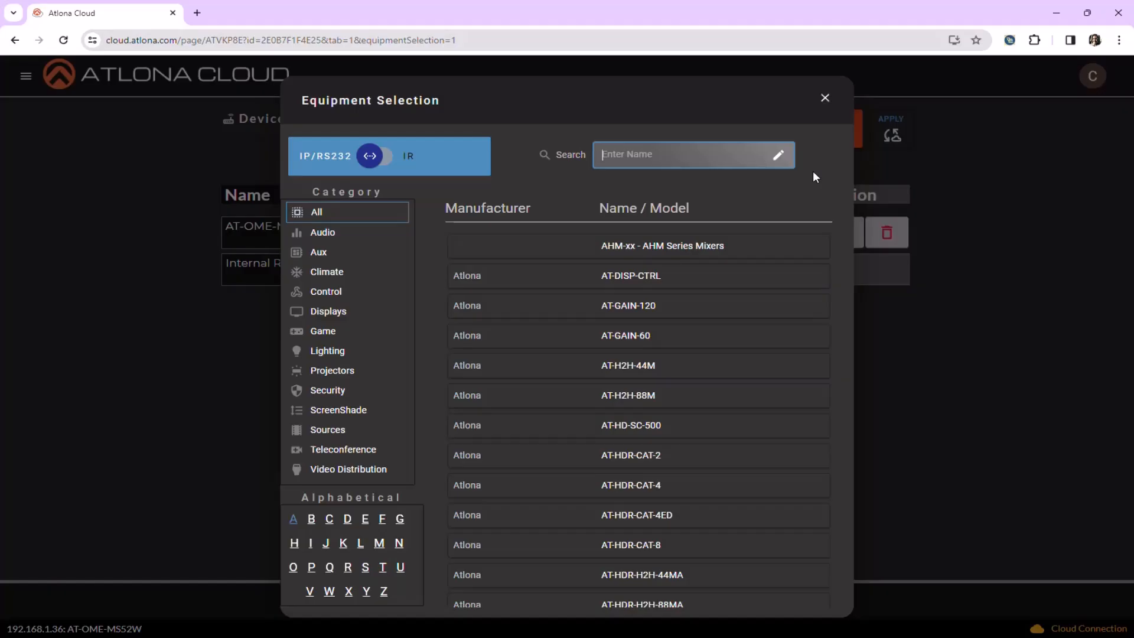
pyautogui.click(387, 160)
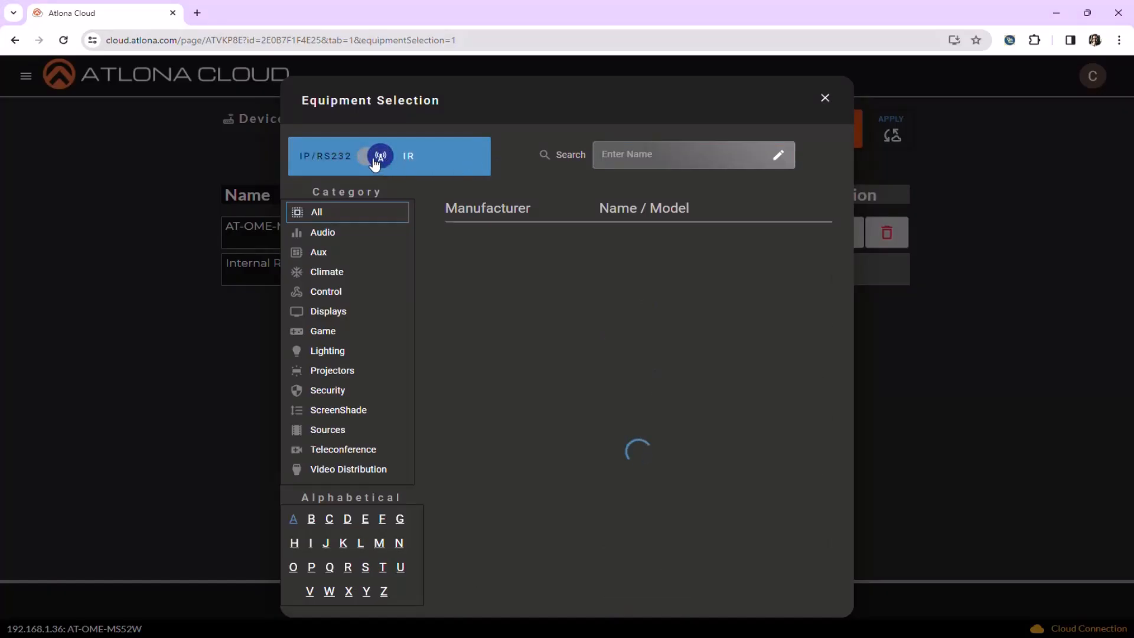
pyautogui.click(369, 161)
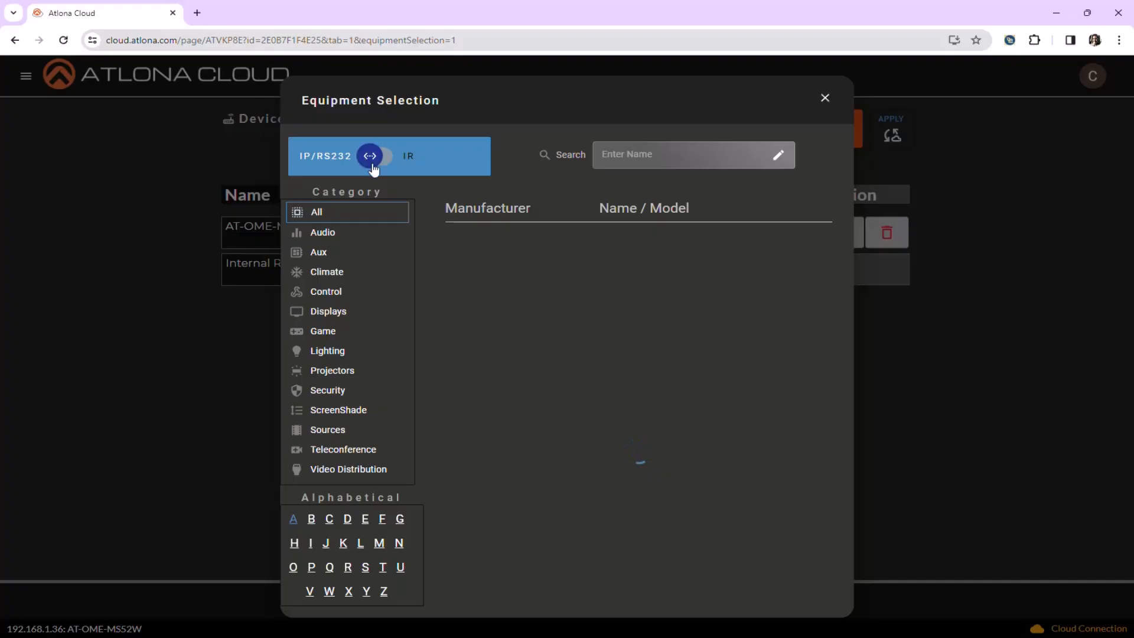
pyautogui.click(337, 317)
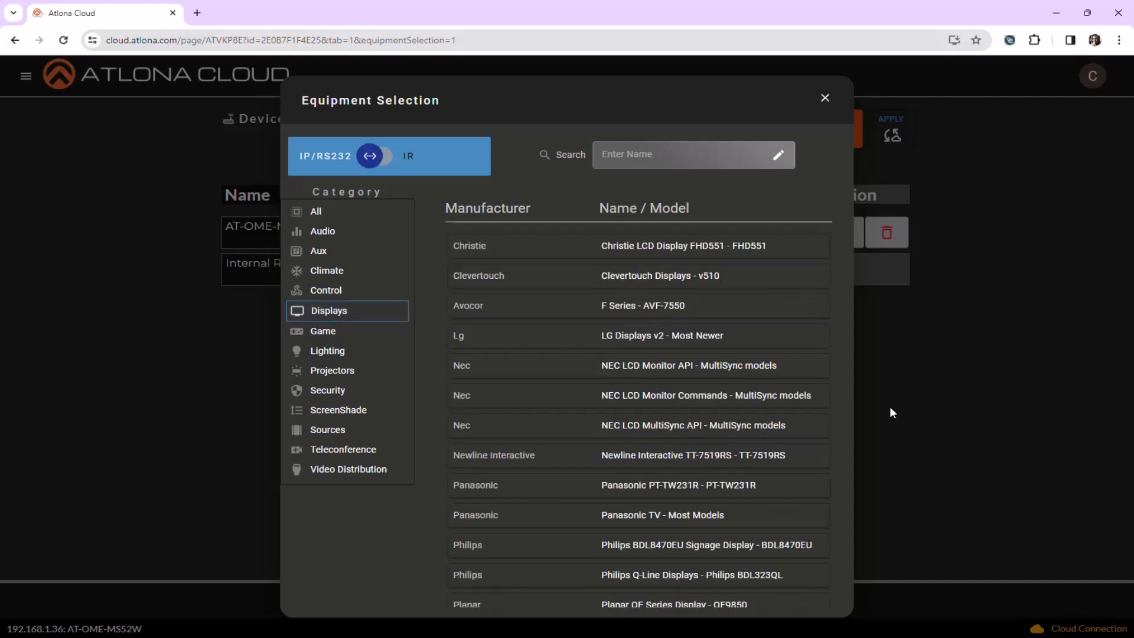
pyautogui.click(538, 347)
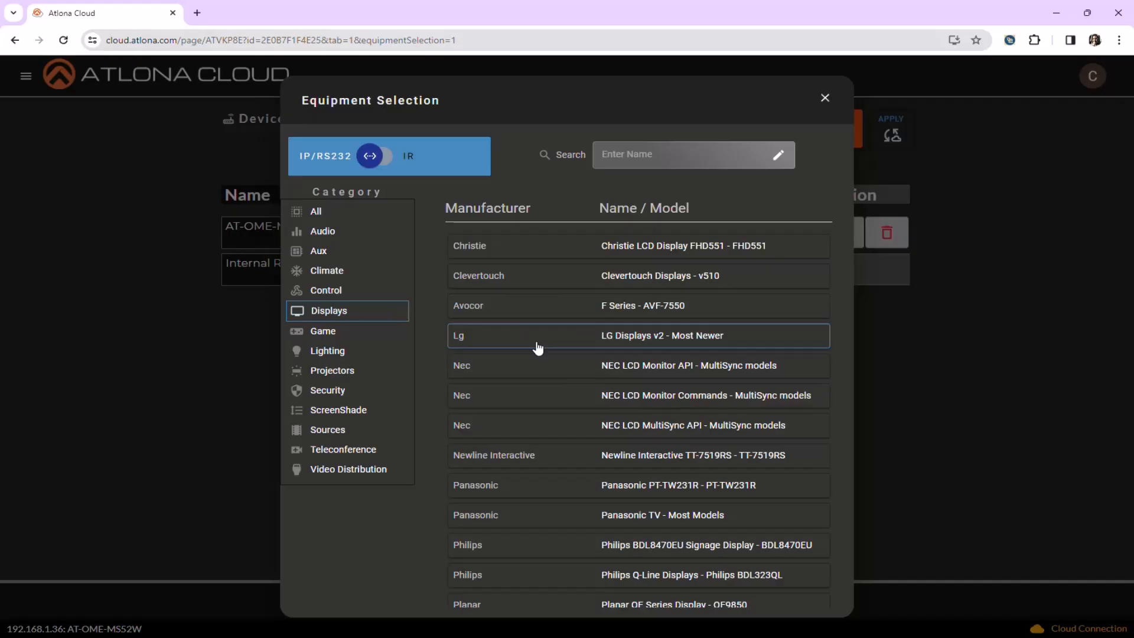
pyautogui.click(537, 348)
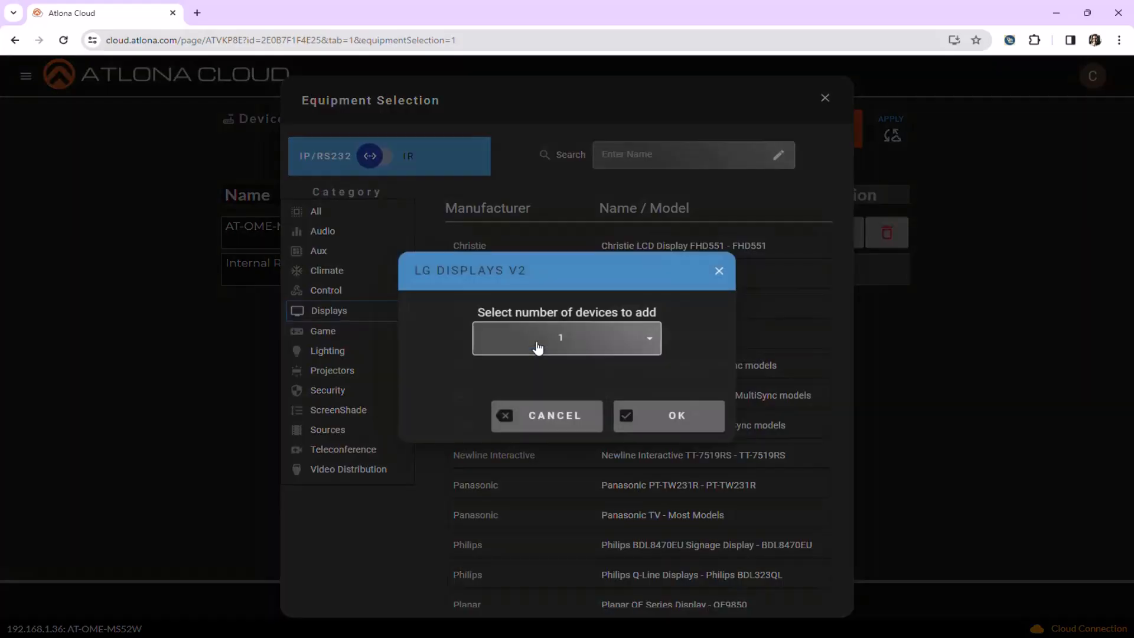
pyautogui.click(647, 340)
pyautogui.click(613, 393)
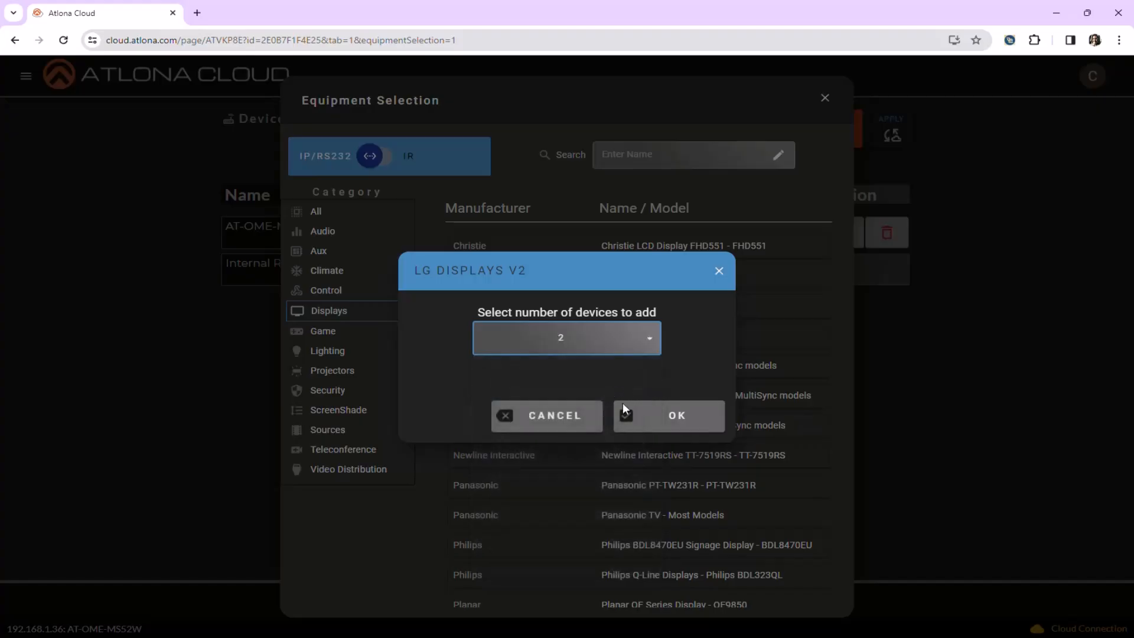
pyautogui.click(649, 426)
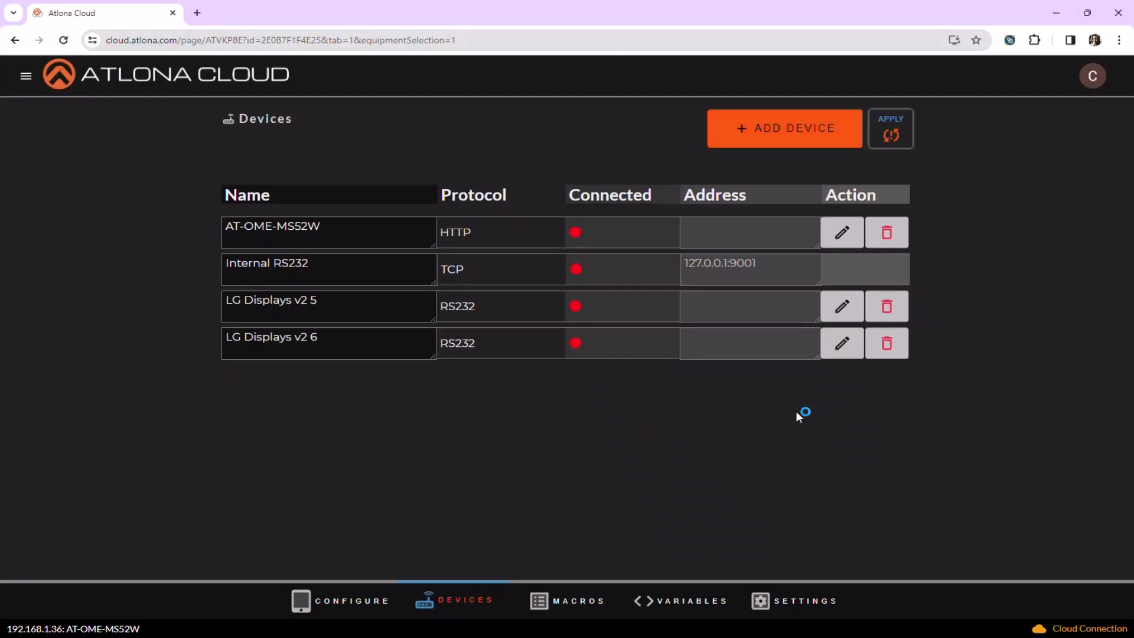
# - Rename the first LG display LEFT DISPLAY, set its control type to TCP with IP address 10.1.0.11, and save it
pyautogui.click(841, 308)
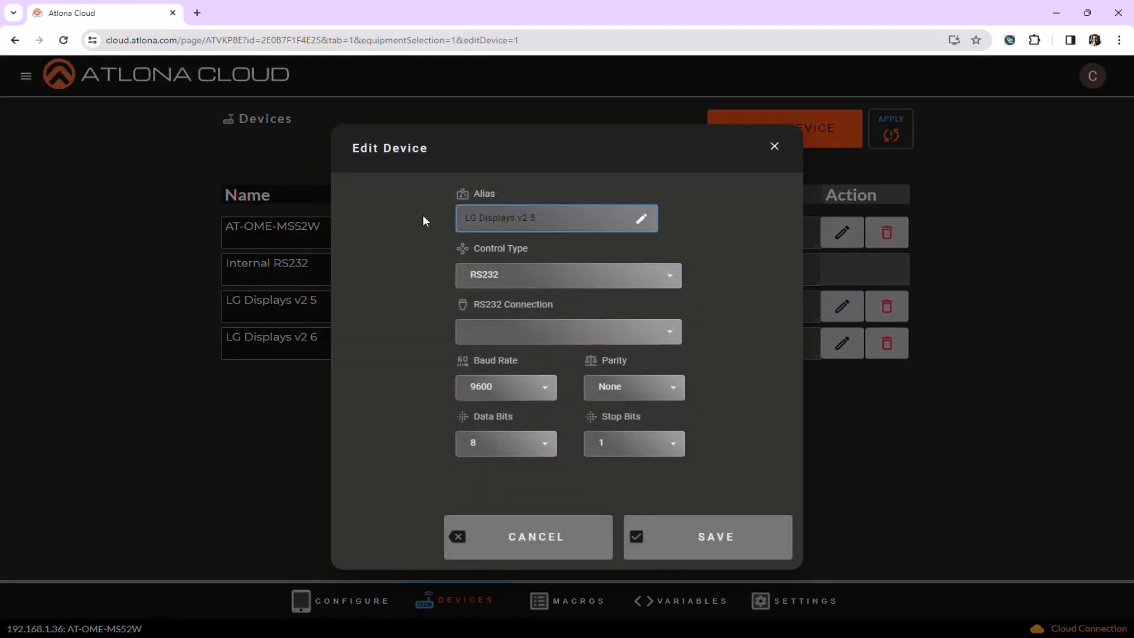
pyautogui.write('LEFT DISPLAY')
pyautogui.click(508, 271)
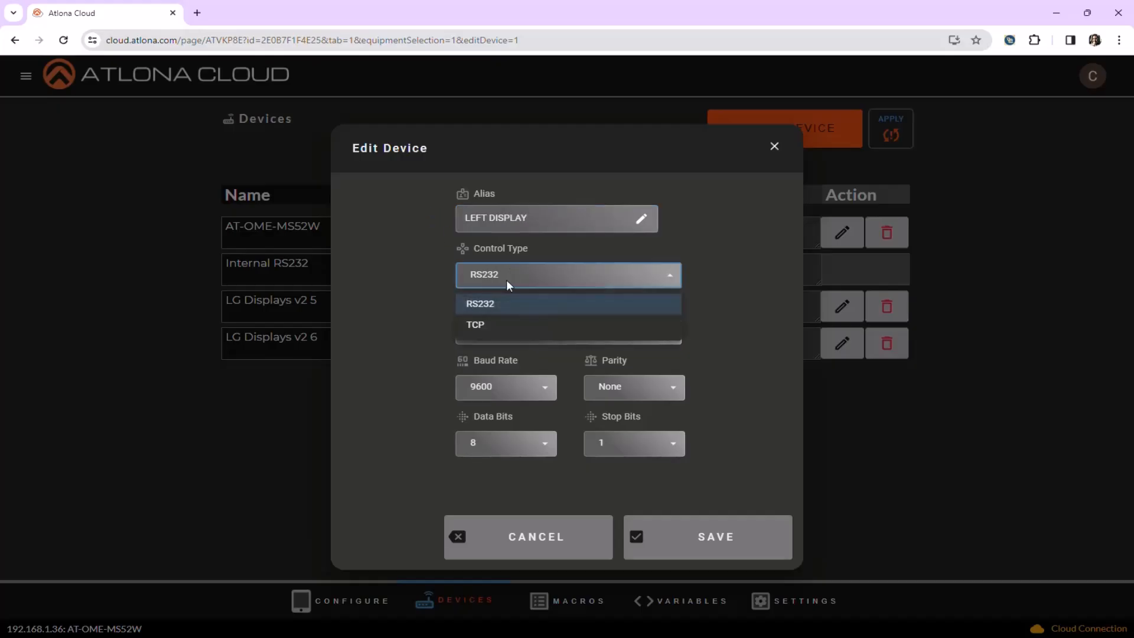
pyautogui.click(493, 325)
pyautogui.click(494, 326)
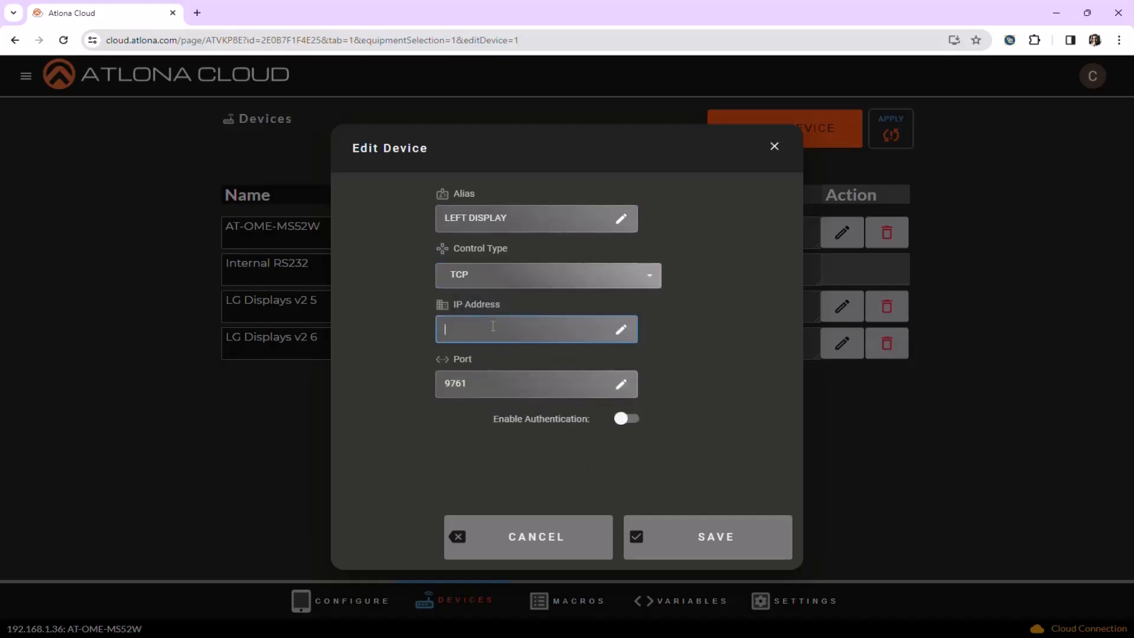
pyautogui.write('10.1.0.11')
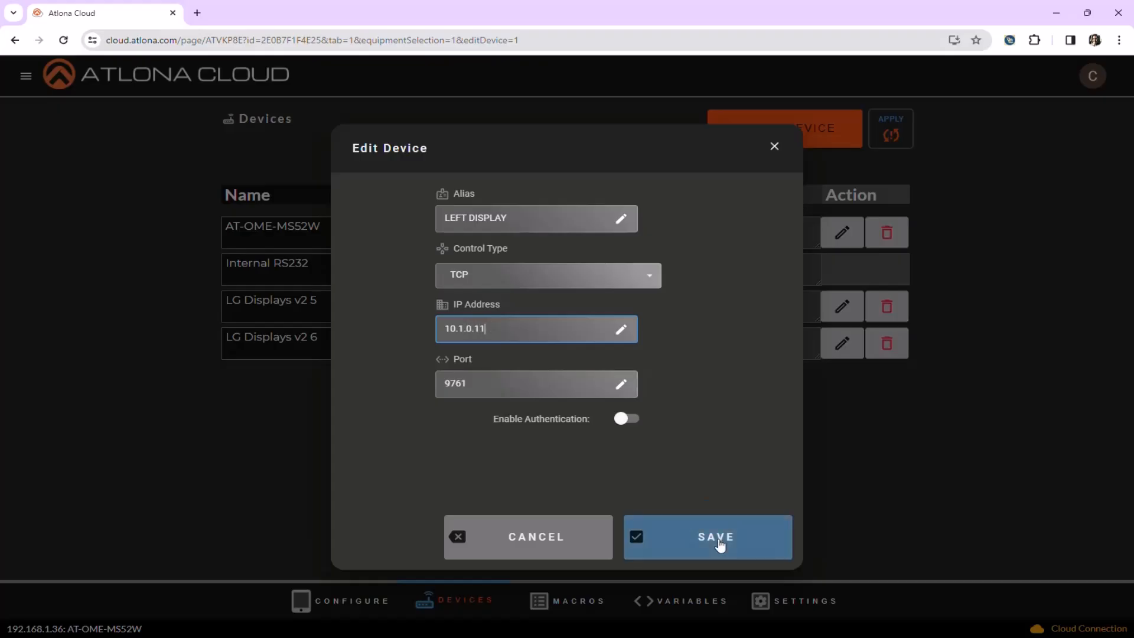
pyautogui.click(652, 541)
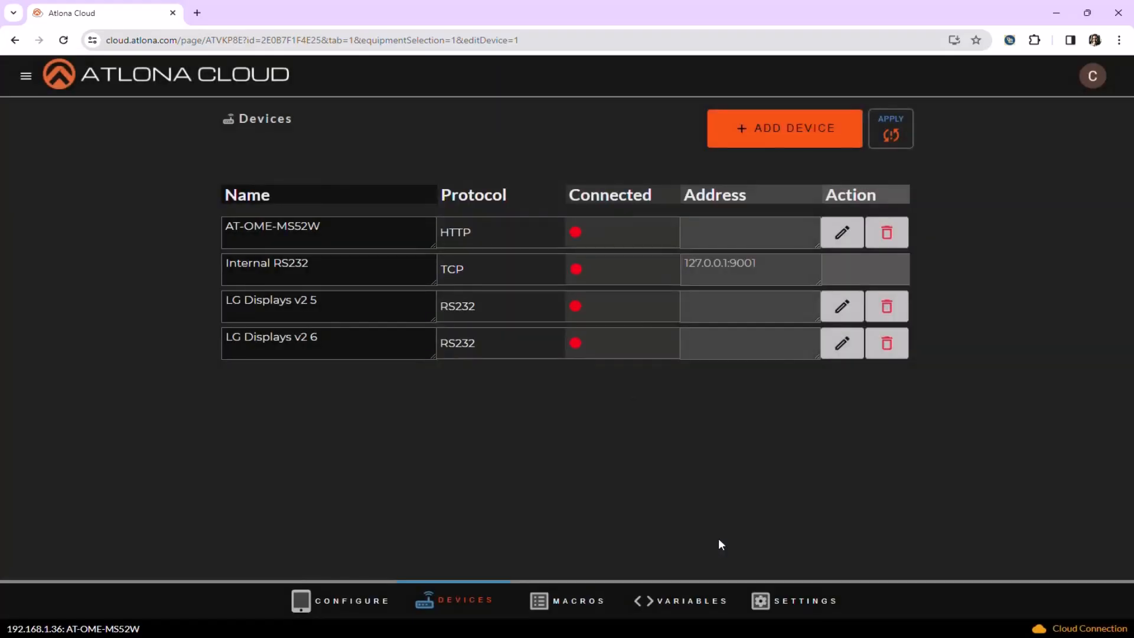
# - Rename the second LG display RIGHT DISPLAY, set it to TCP with IP address 10.1.0.12, and apply the device changes
pyautogui.click(841, 342)
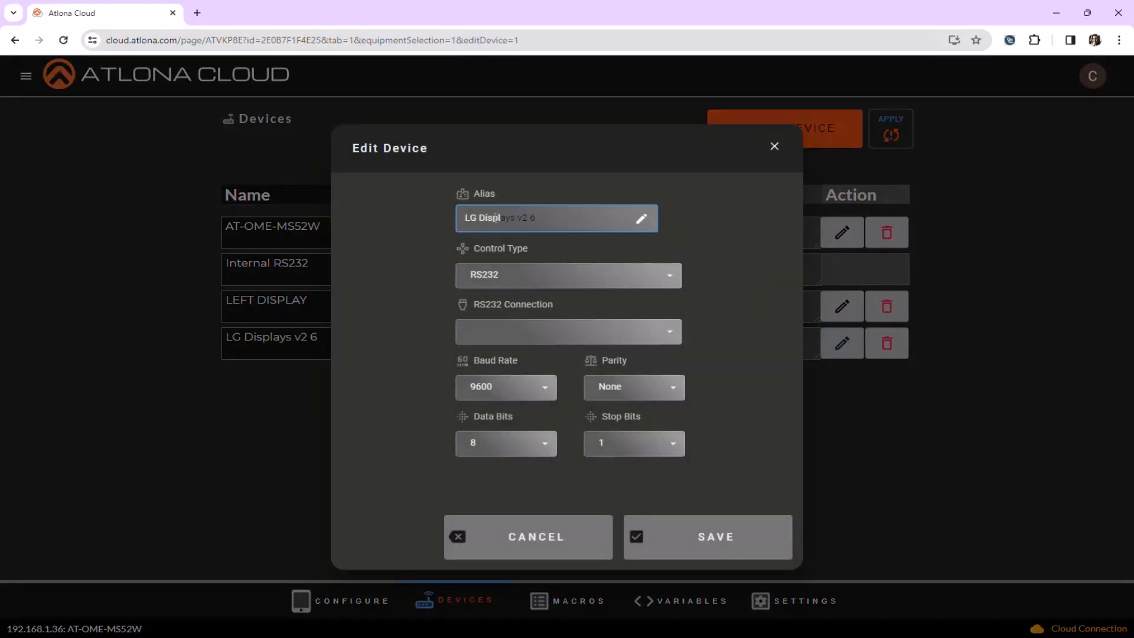
pyautogui.moveTo(496, 217); pyautogui.dragTo(464, 216)
pyautogui.write('RIGHT DISPLAY')
pyautogui.click(548, 279)
pyautogui.click(541, 325)
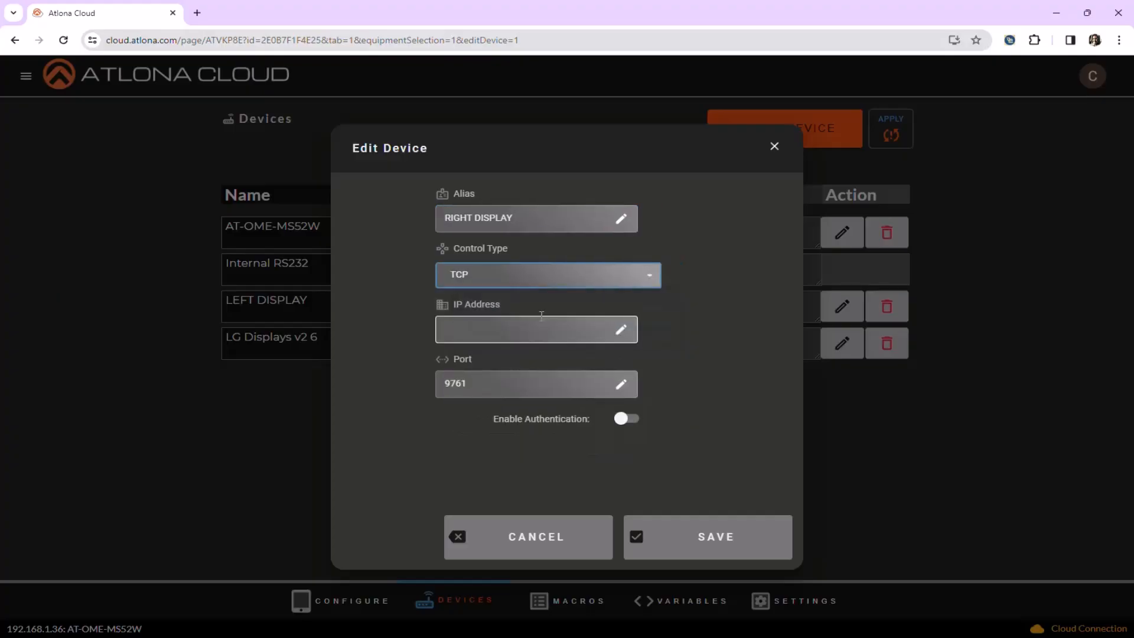
pyautogui.click(538, 328)
pyautogui.write('10.1.0.12')
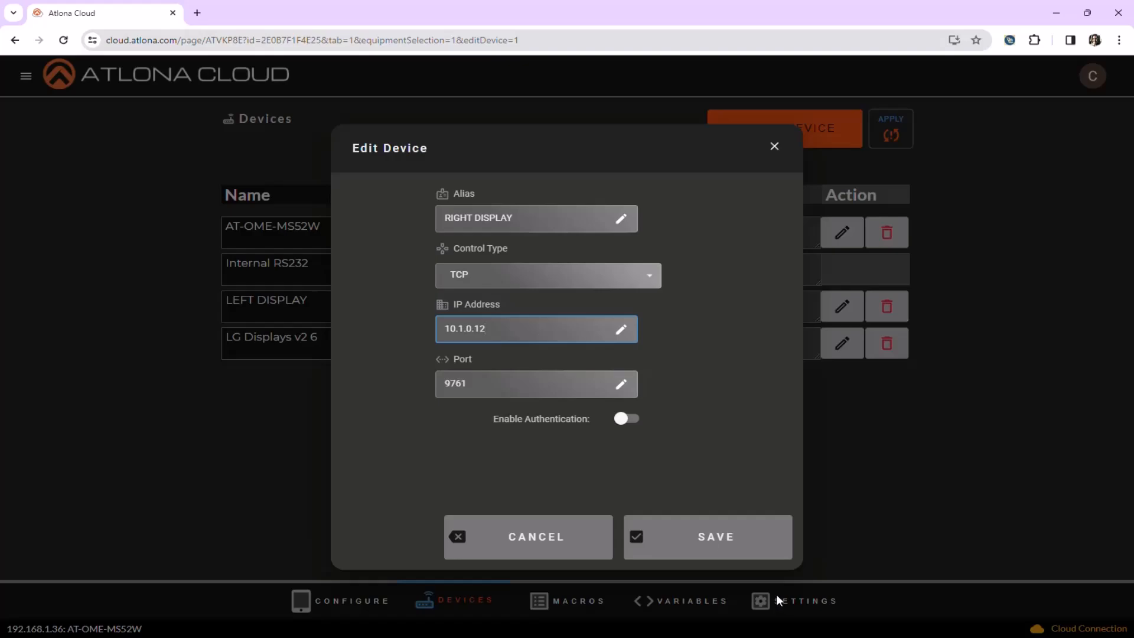
pyautogui.click(749, 552)
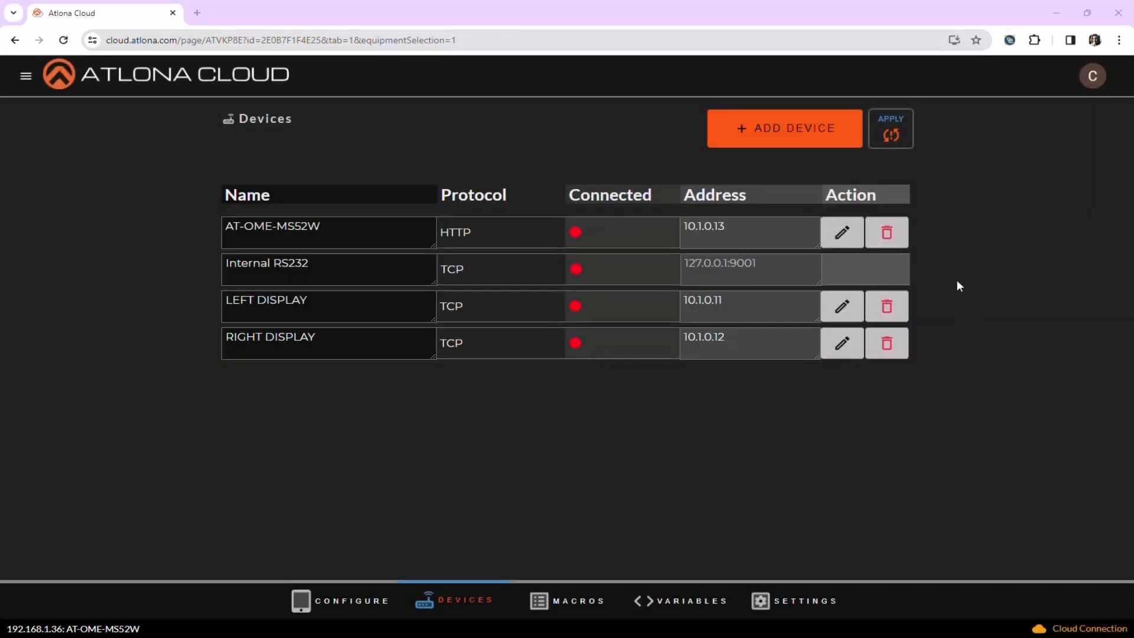
pyautogui.click(896, 146)
# - Add a fifth command to the Room Power Off macro that sends POWER OFF to LEFT DISPLAY
pyautogui.click(575, 607)
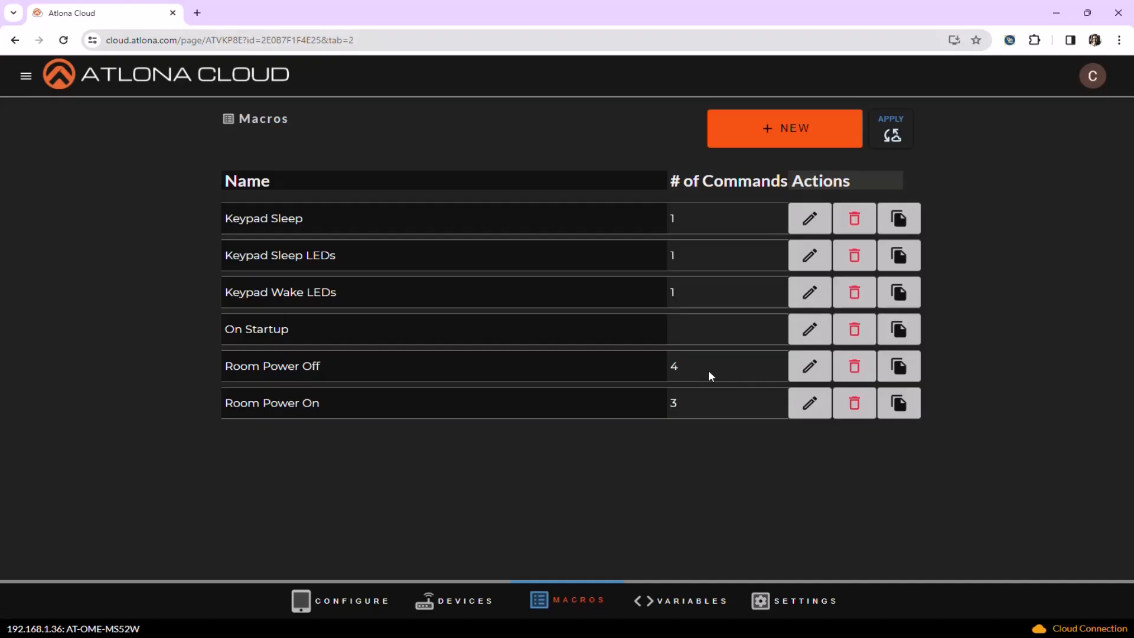
pyautogui.click(817, 368)
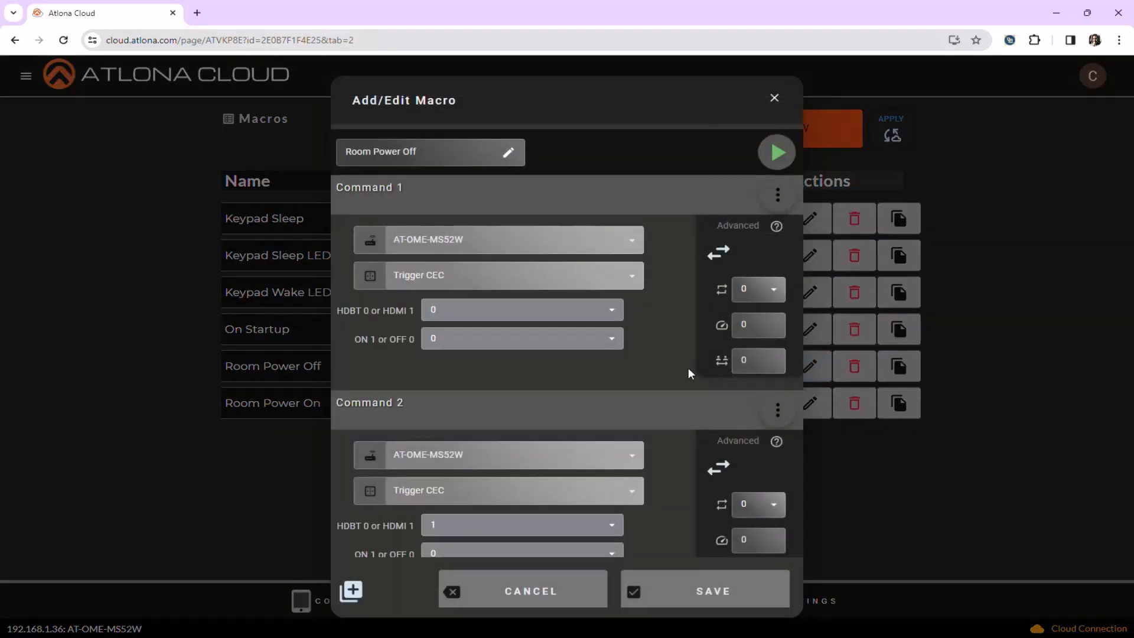
pyautogui.scroll(-8, 640, 395)
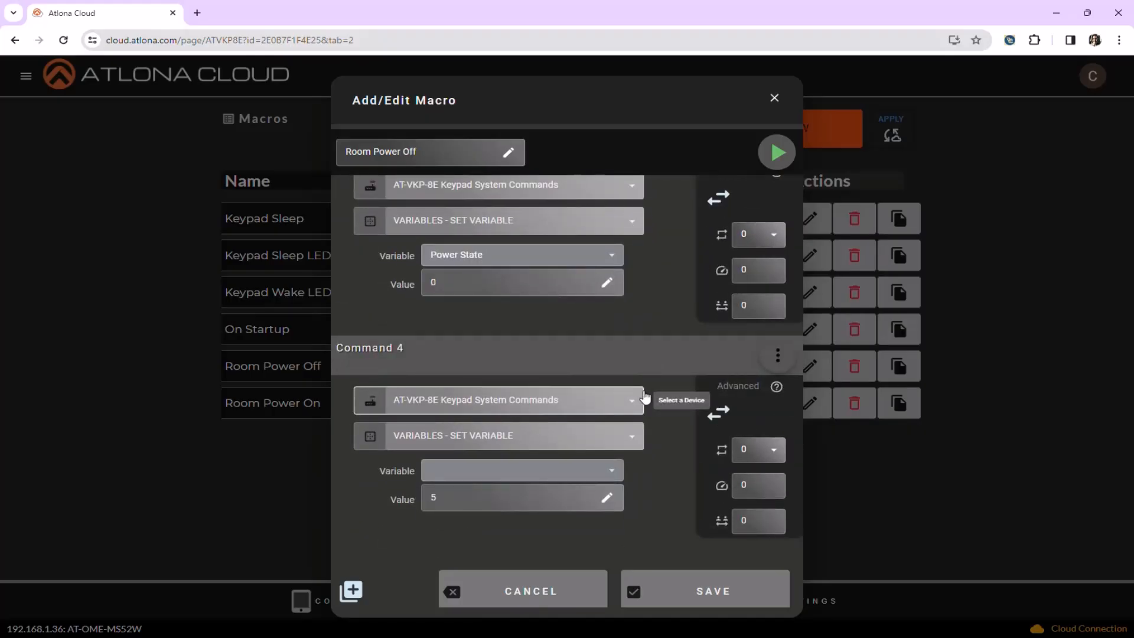
pyautogui.click(352, 592)
pyautogui.scroll(-3, 452, 510)
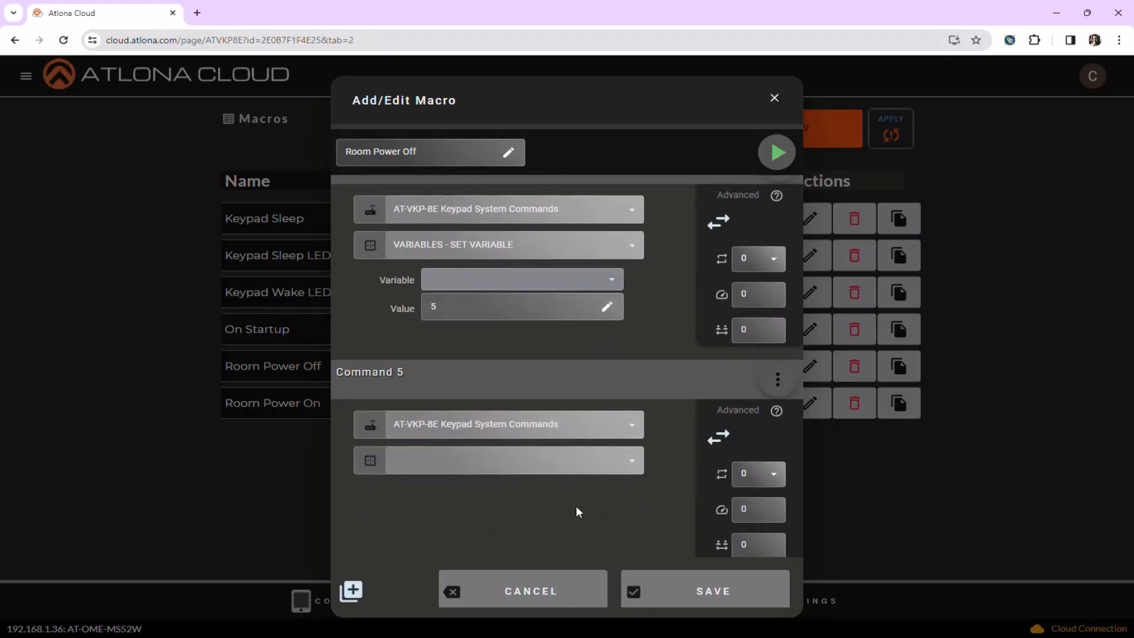
pyautogui.click(560, 425)
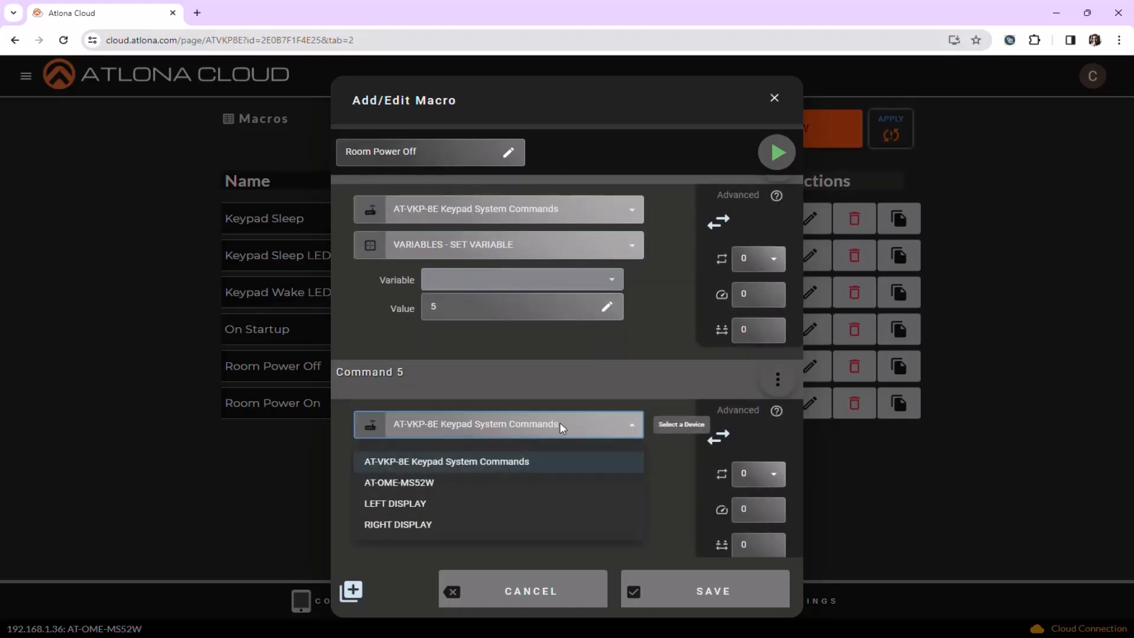
pyautogui.click(520, 504)
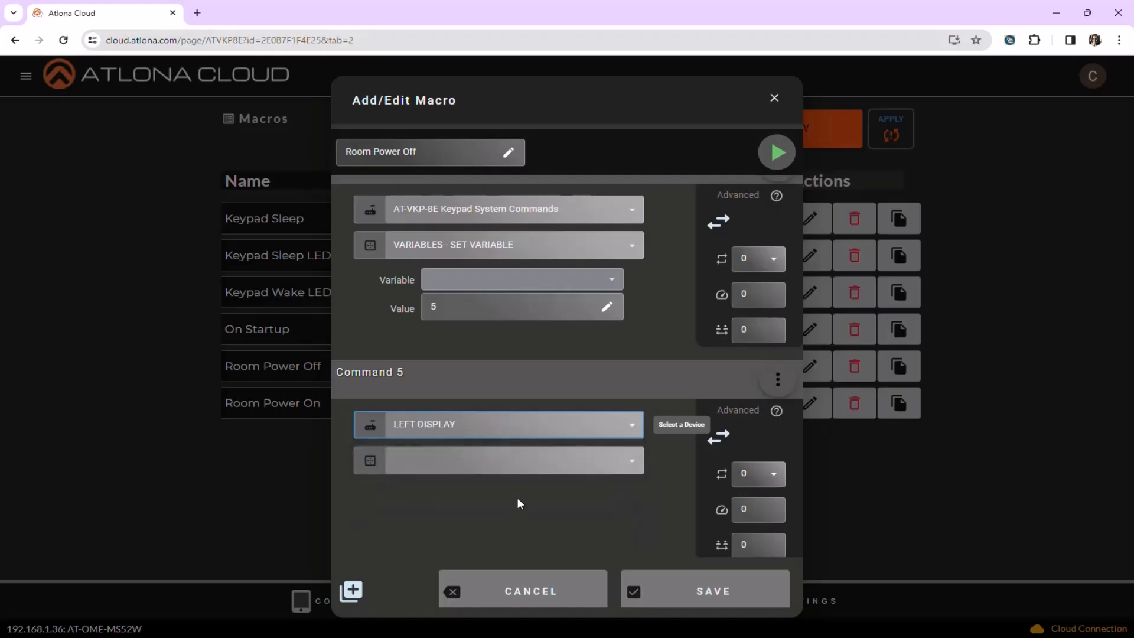
pyautogui.click(521, 462)
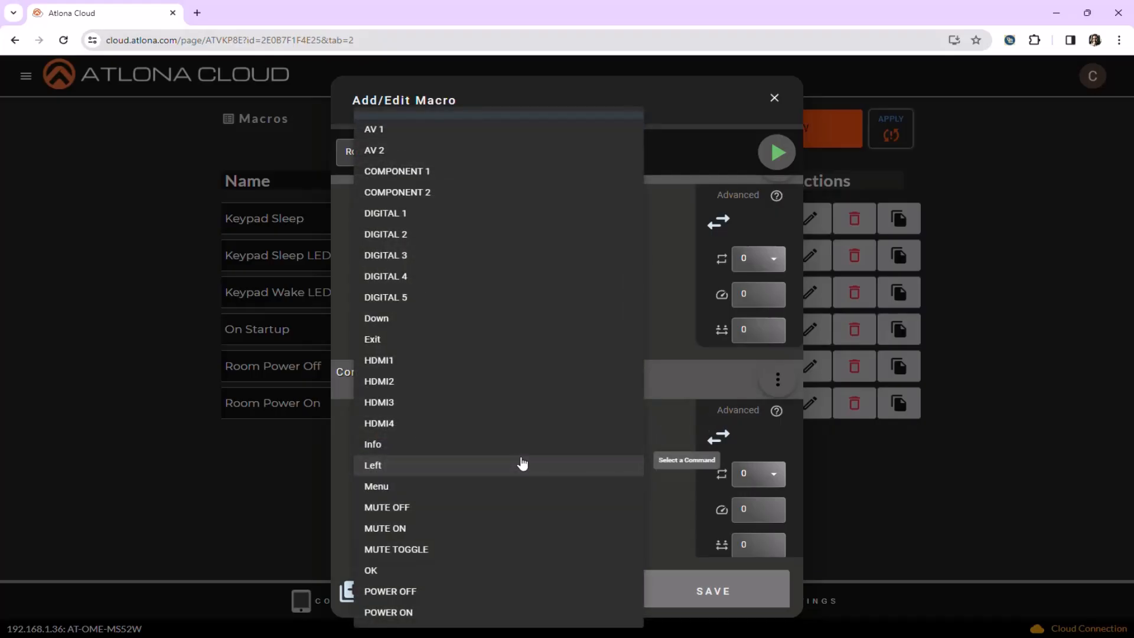
pyautogui.click(507, 590)
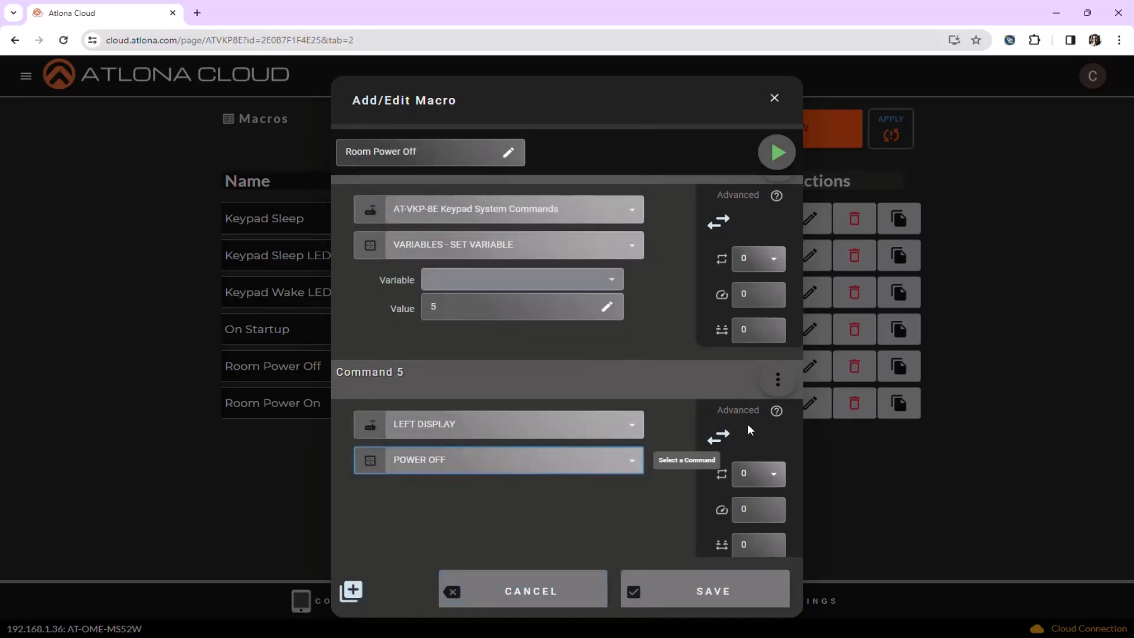
# - Move the LEFT DISPLAY POWER OFF command up to the first position in the Room Power Off macro
pyautogui.click(776, 379)
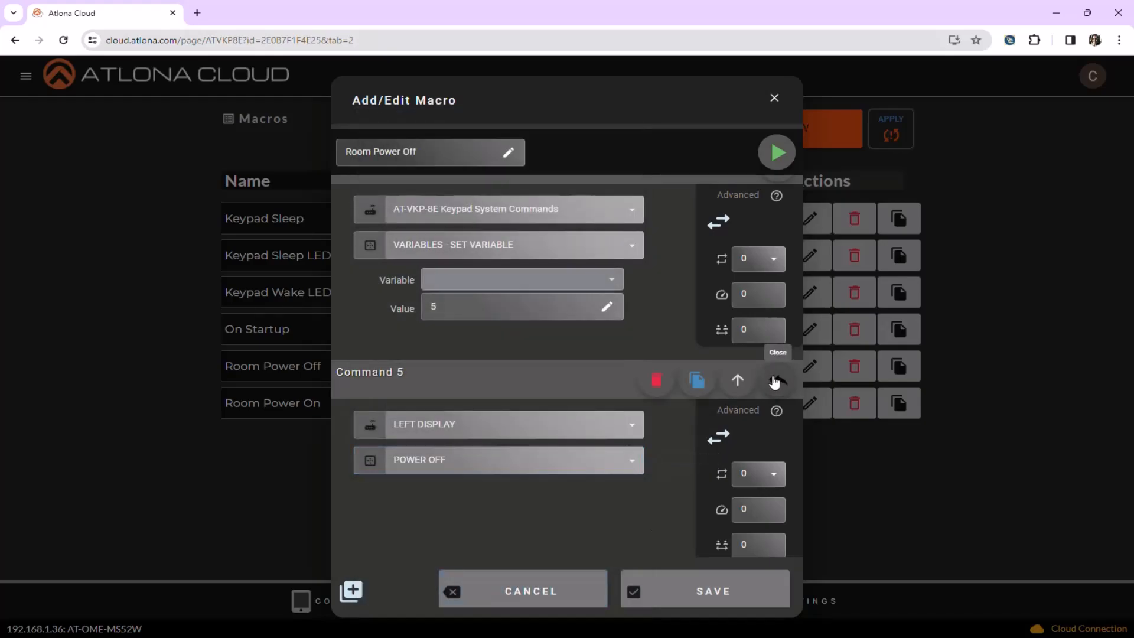
pyautogui.click(738, 380)
pyautogui.scroll(1, 743, 375)
pyautogui.scroll(2, 743, 369)
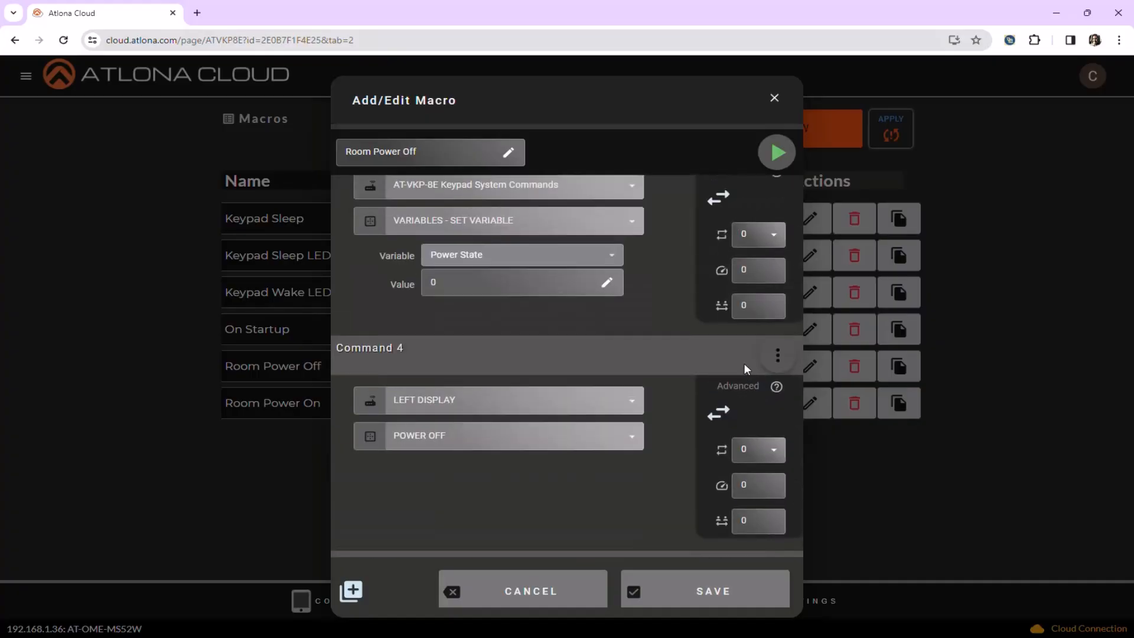
pyautogui.click(776, 356)
pyautogui.click(731, 359)
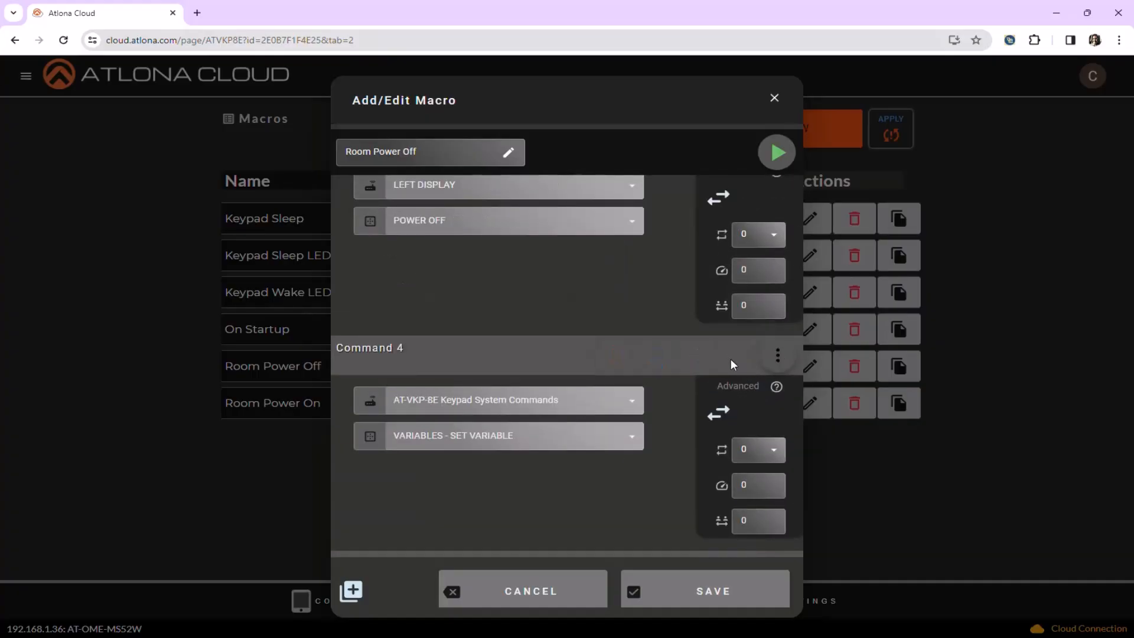
pyautogui.scroll(3, 735, 370)
pyautogui.click(776, 397)
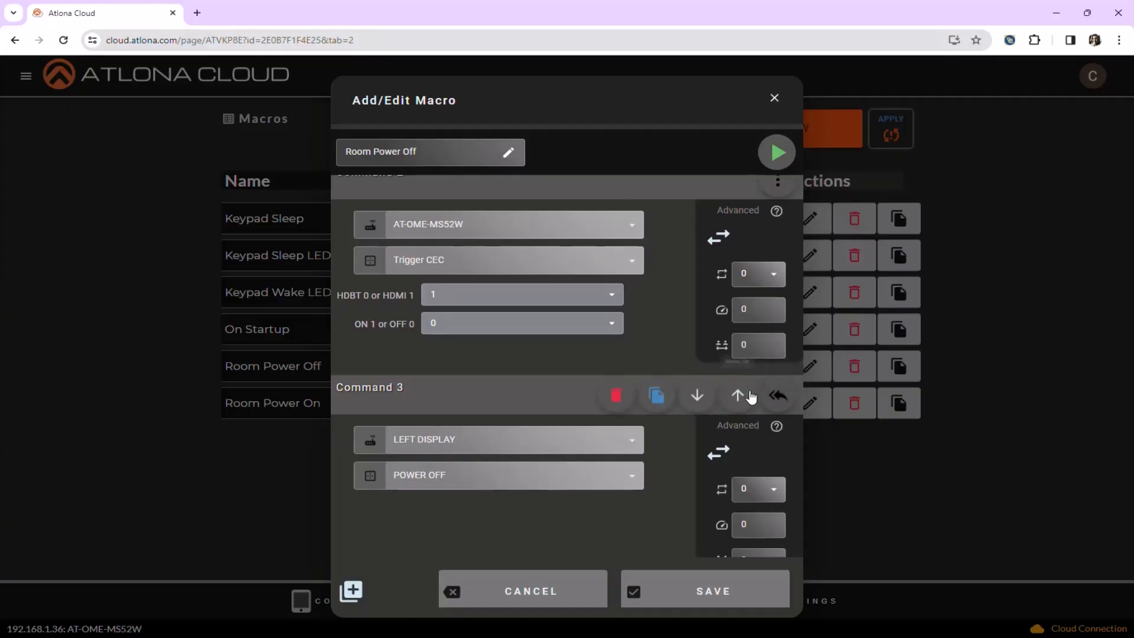
pyautogui.click(739, 397)
pyautogui.scroll(3, 742, 405)
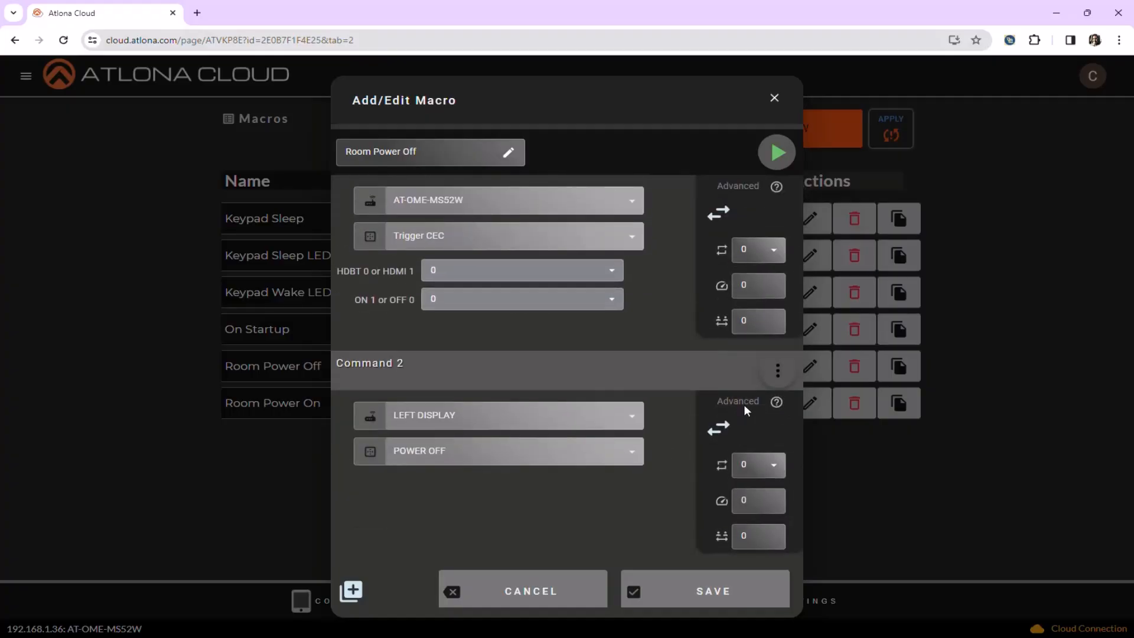
pyautogui.click(777, 370)
pyautogui.click(732, 372)
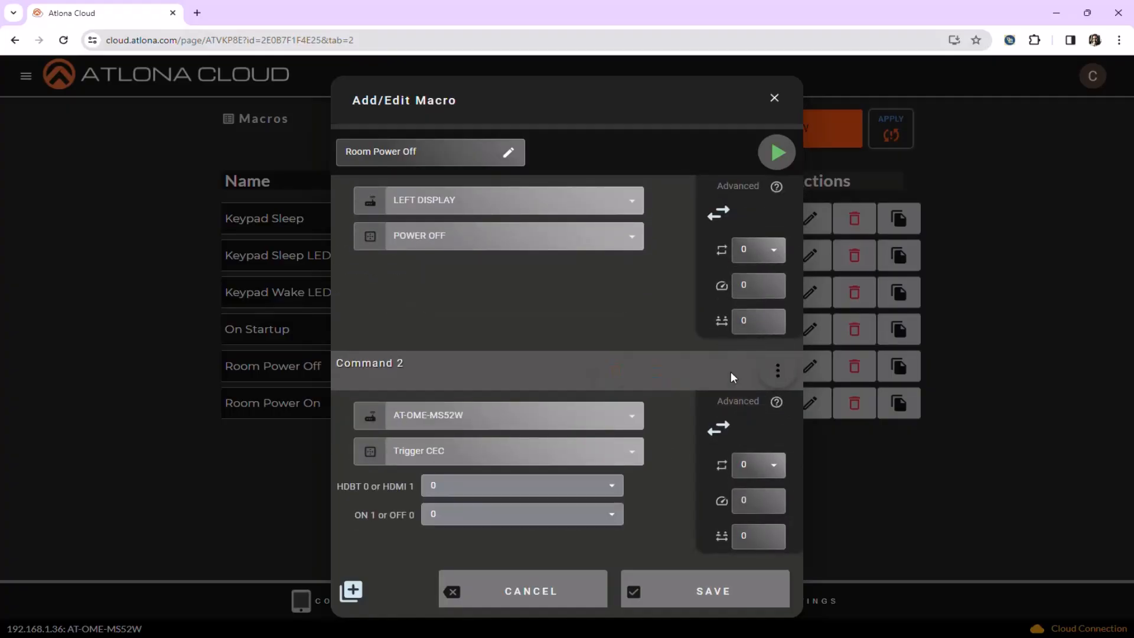
pyautogui.scroll(1, 731, 371)
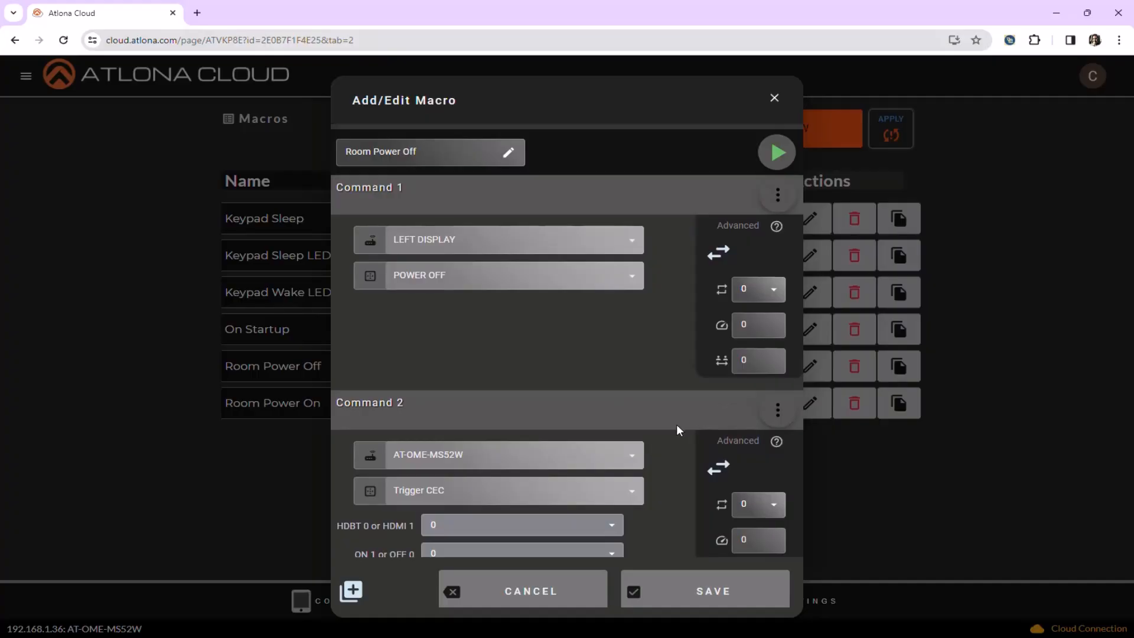
# - Delete Command 2, the AT-OME-MS52W Trigger CEC command for HDBT 0, from the Room Power Off macro and save the macro
pyautogui.scroll(-2, 676, 424)
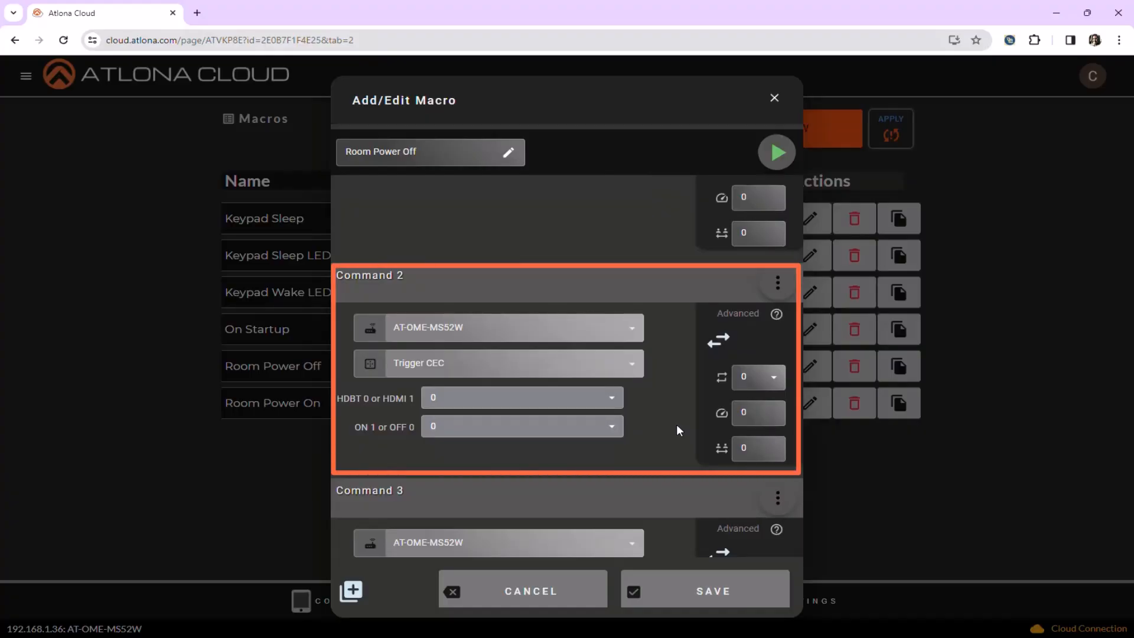
pyautogui.click(777, 285)
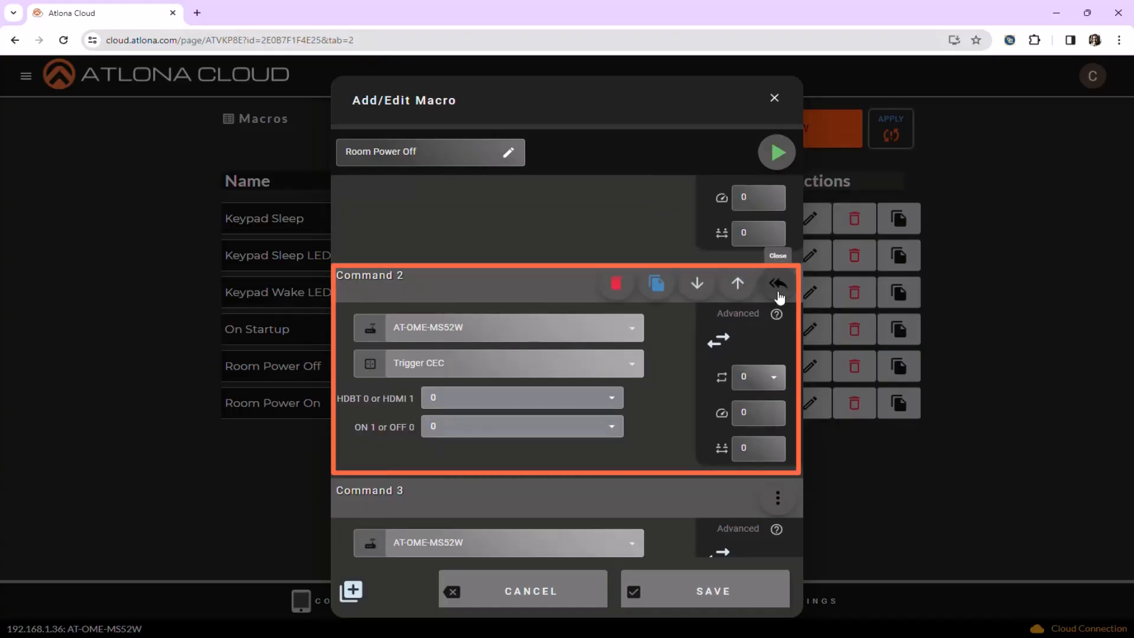
pyautogui.click(616, 285)
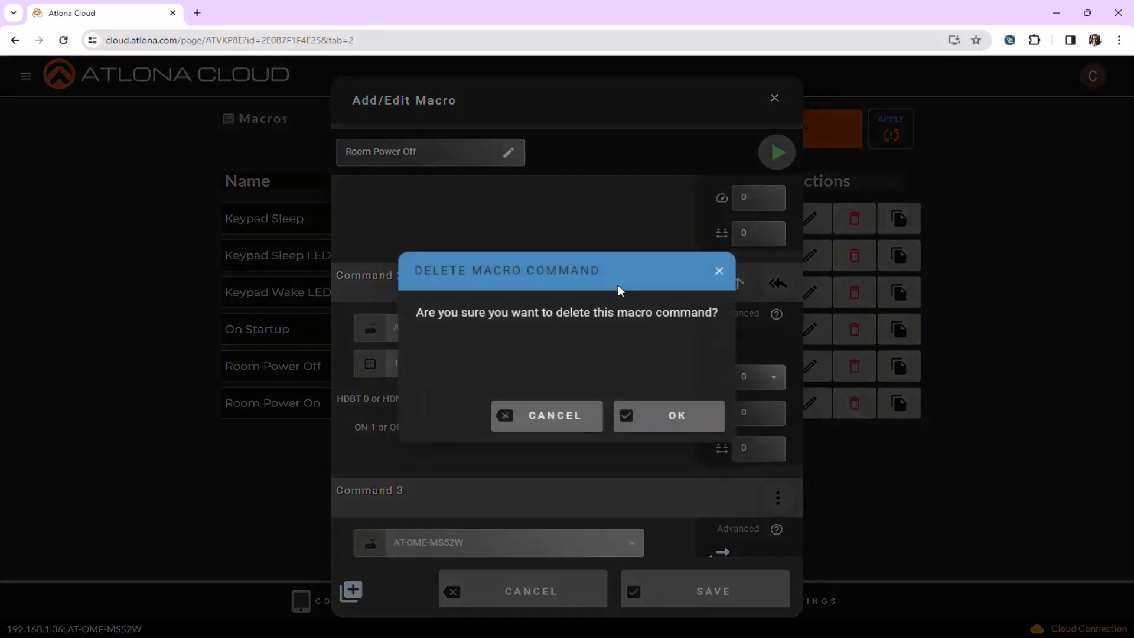
pyautogui.click(667, 418)
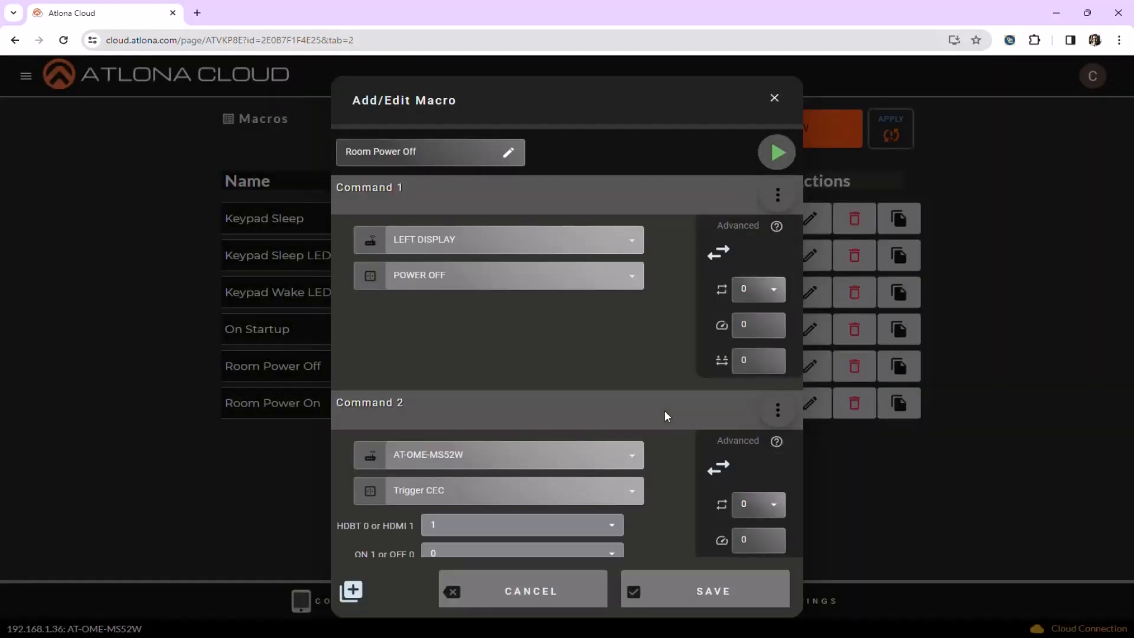
pyautogui.scroll(-8, 666, 417)
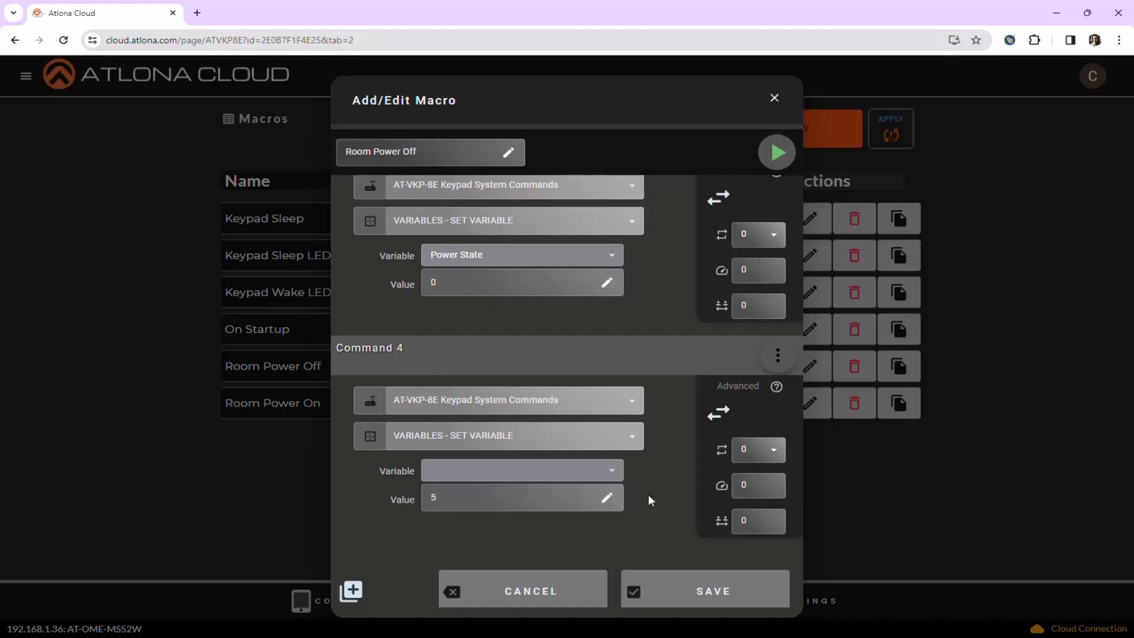
pyautogui.click(689, 603)
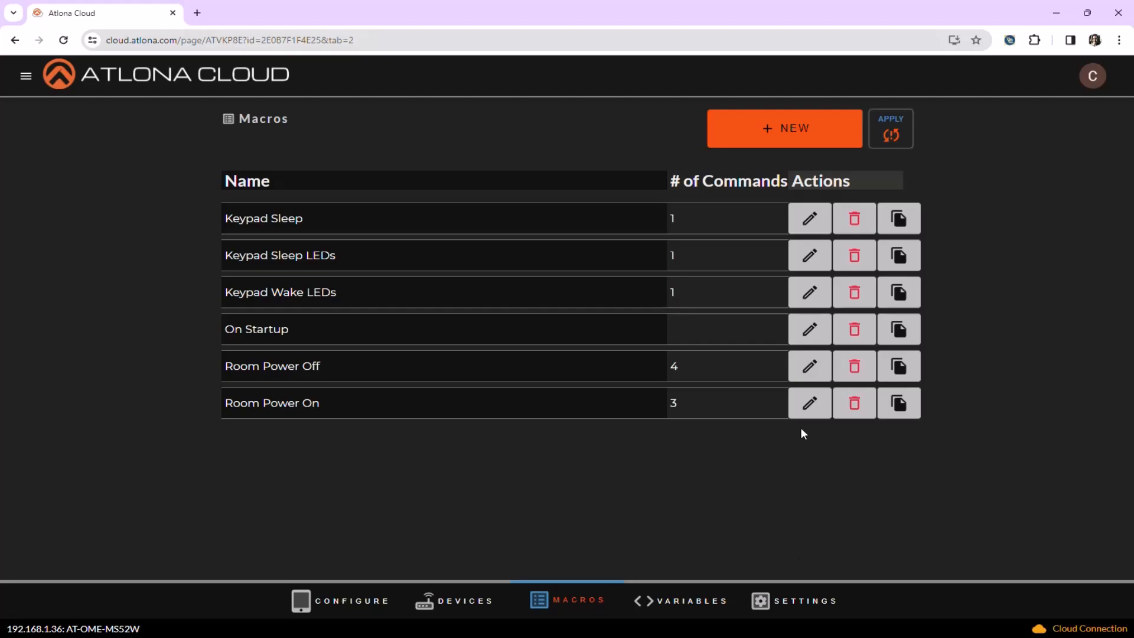
# - Add a fourth command to the Room Power On macro that sends POWER ON to LEFT DISPLAY, and save the macro
pyautogui.click(811, 407)
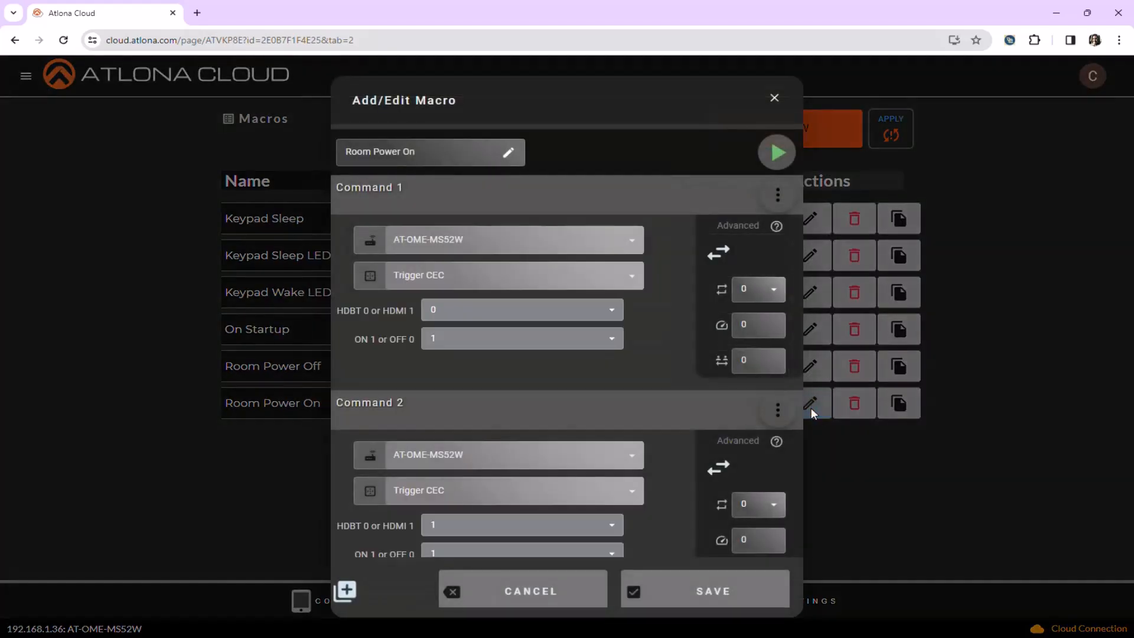
pyautogui.click(354, 591)
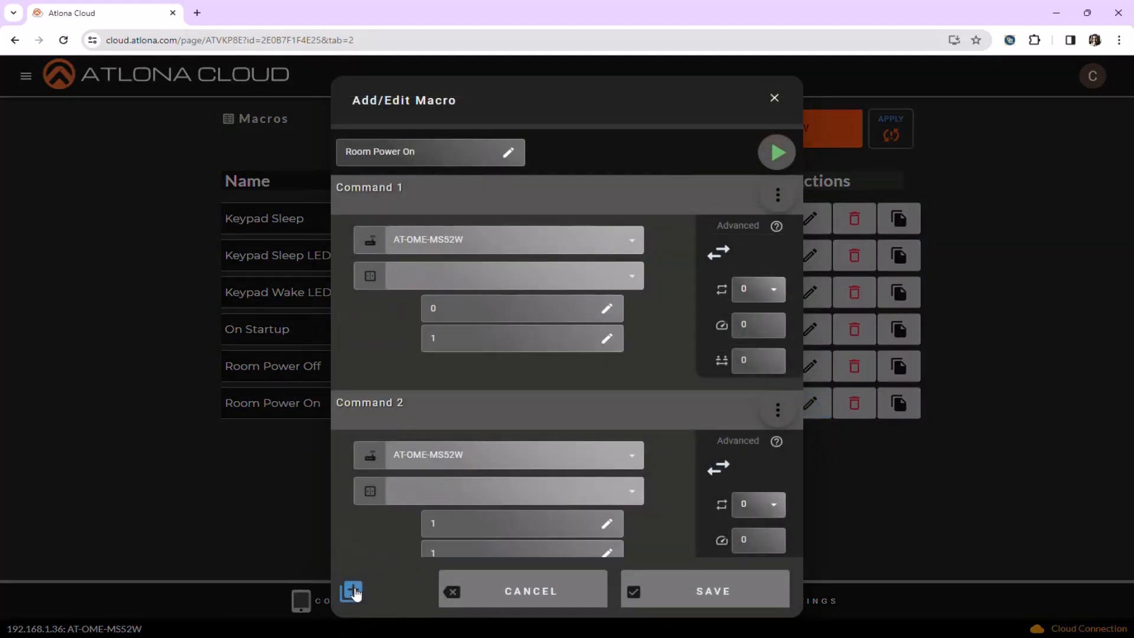
pyautogui.click(551, 401)
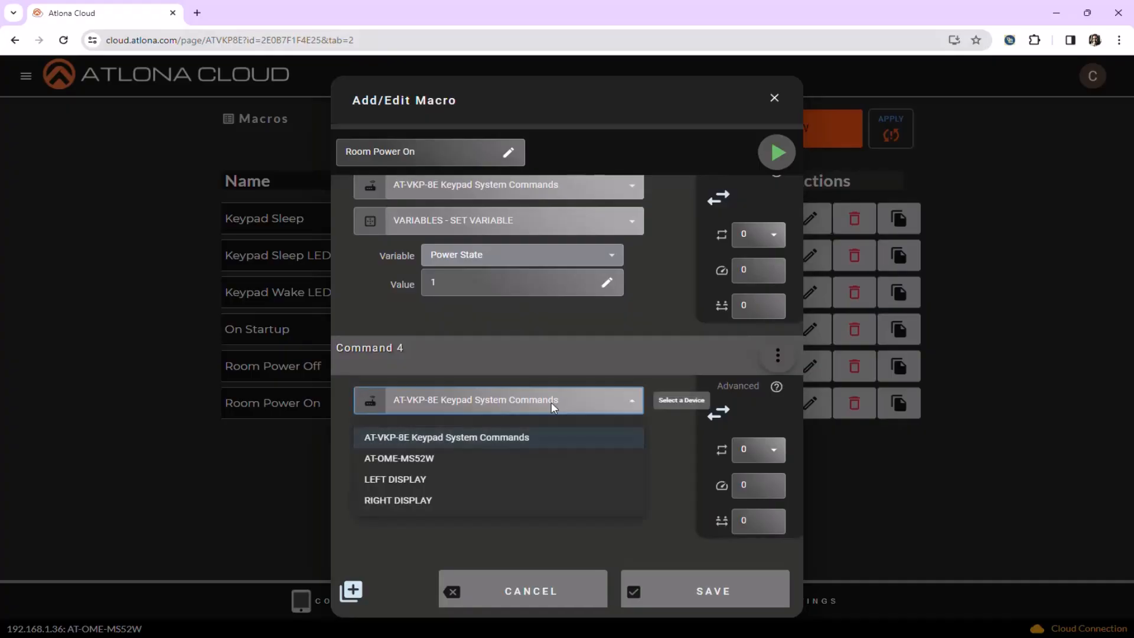
pyautogui.click(525, 477)
pyautogui.click(536, 447)
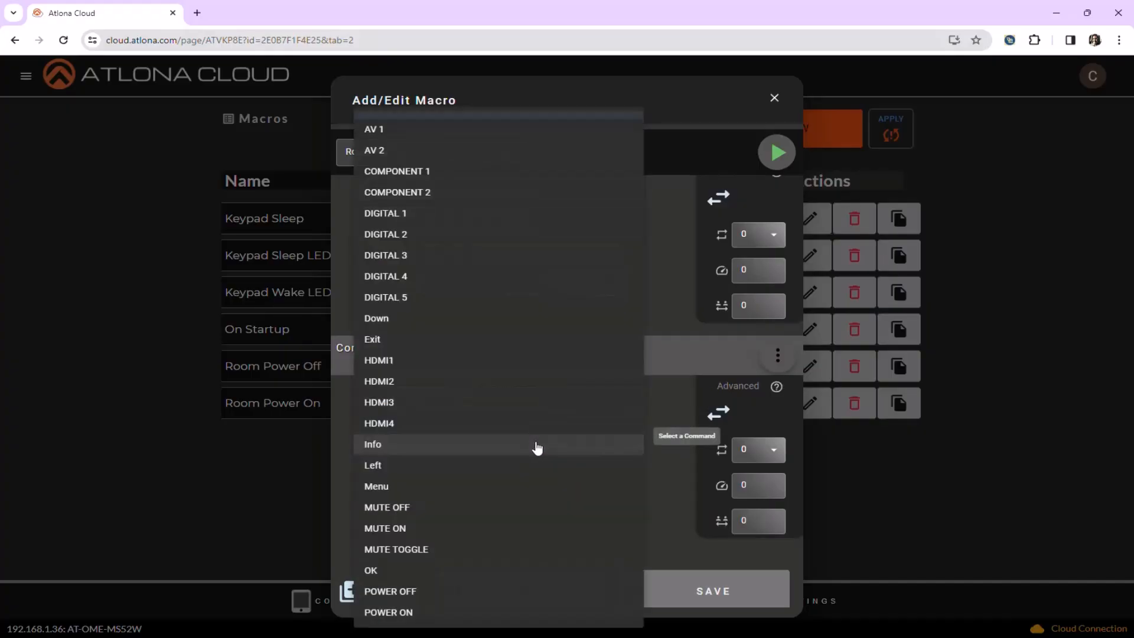
pyautogui.click(480, 618)
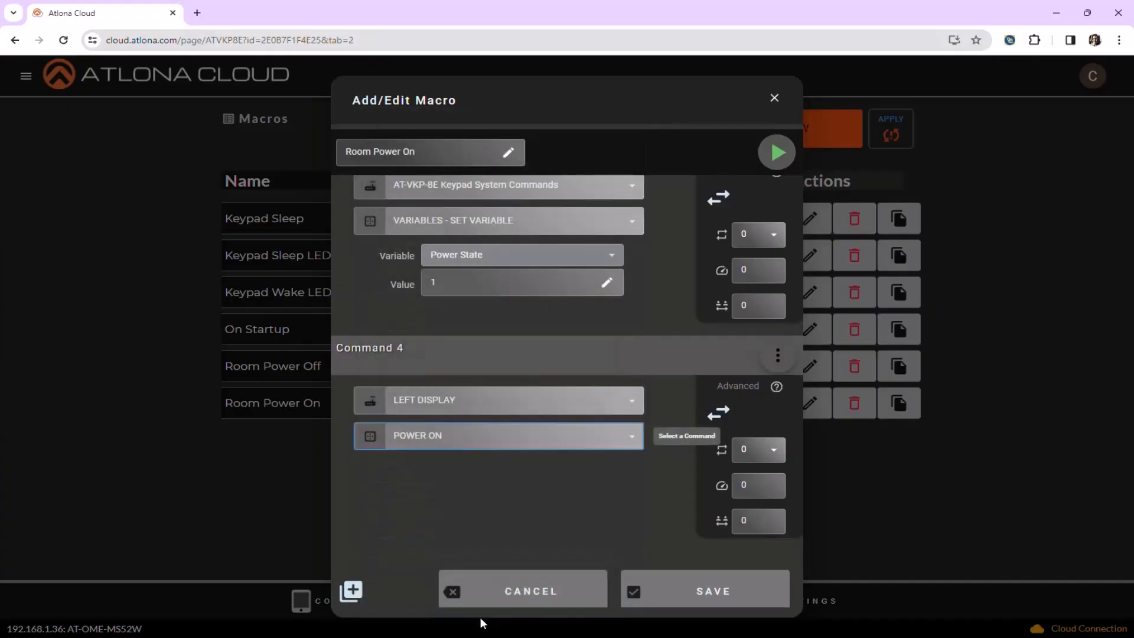
pyautogui.click(702, 590)
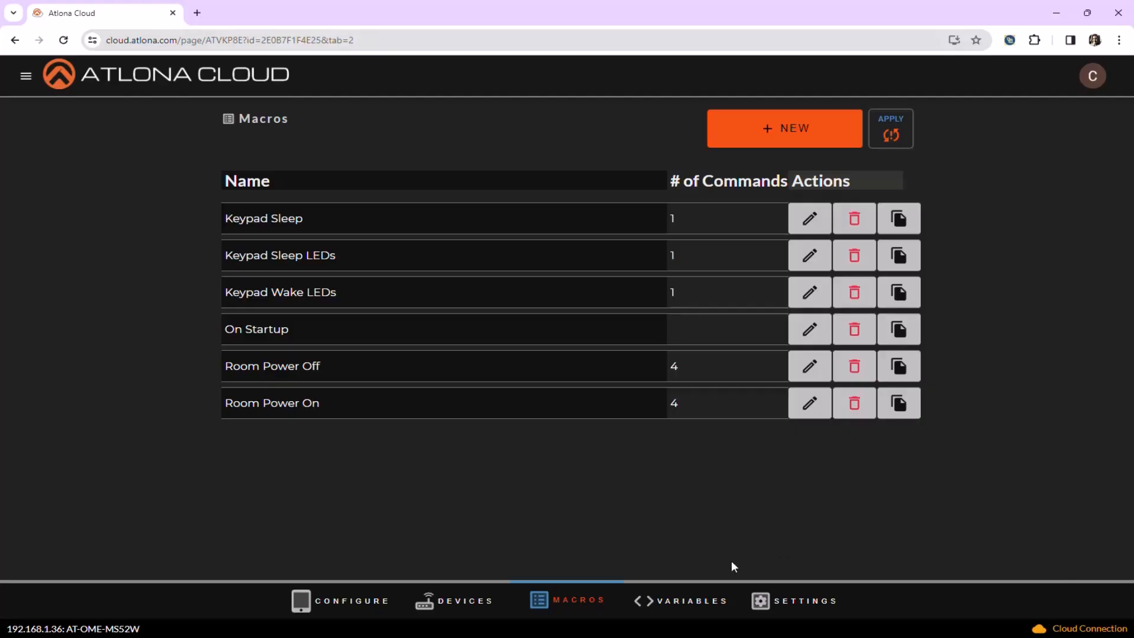
# - Review the device variables, add a user variable named Left Display Power State without a default value, and view the system variables
pyautogui.click(683, 604)
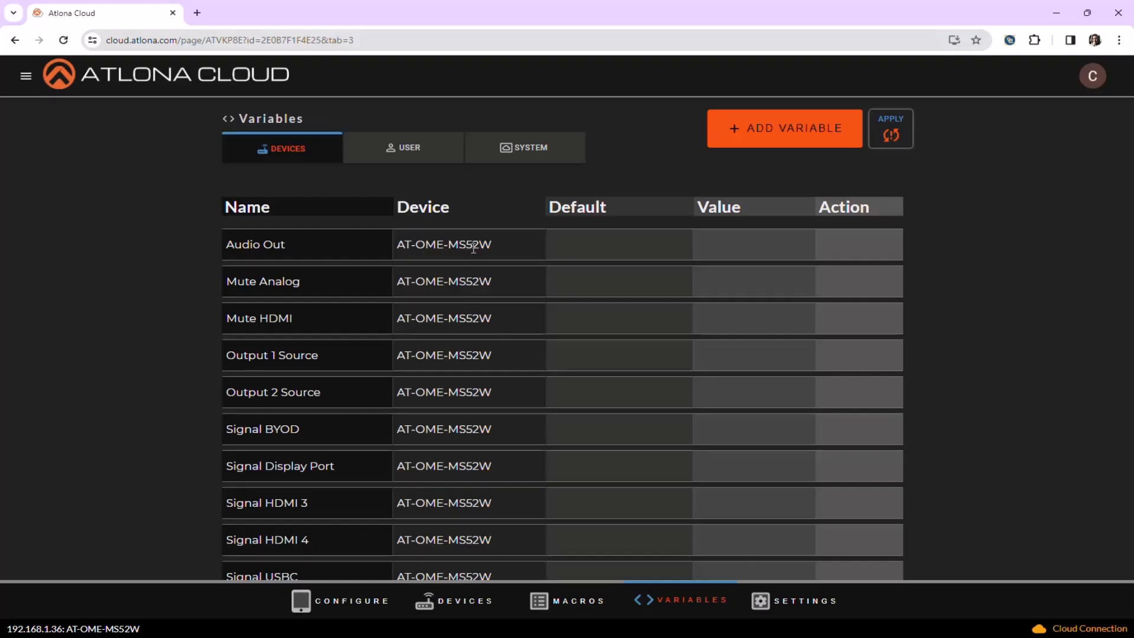
pyautogui.scroll(-2, 495, 355)
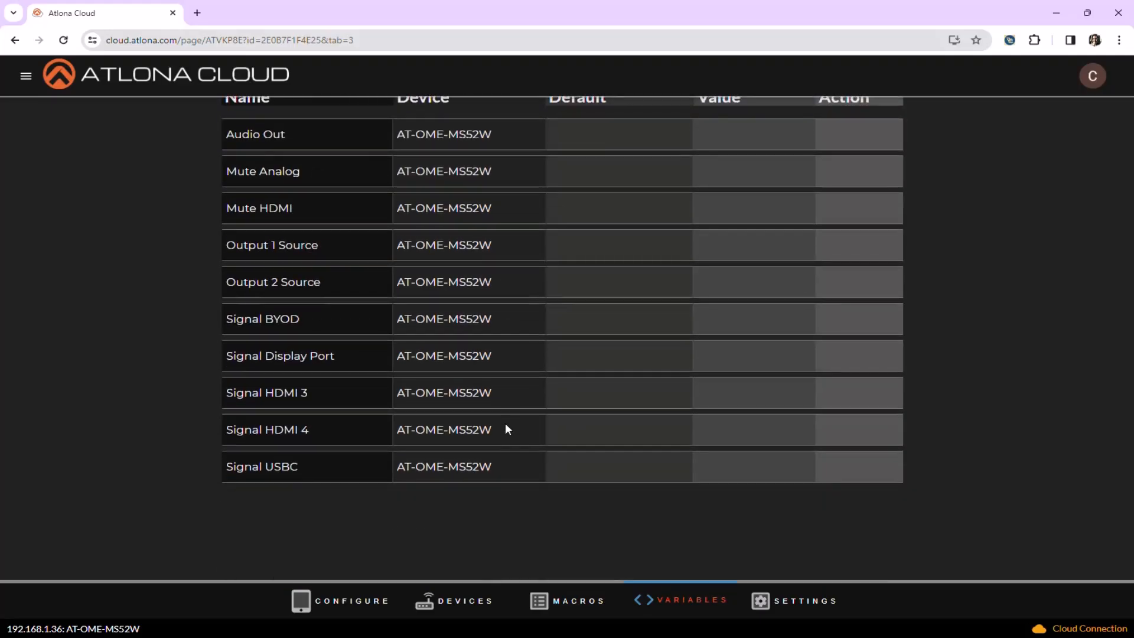
pyautogui.scroll(2, 525, 465)
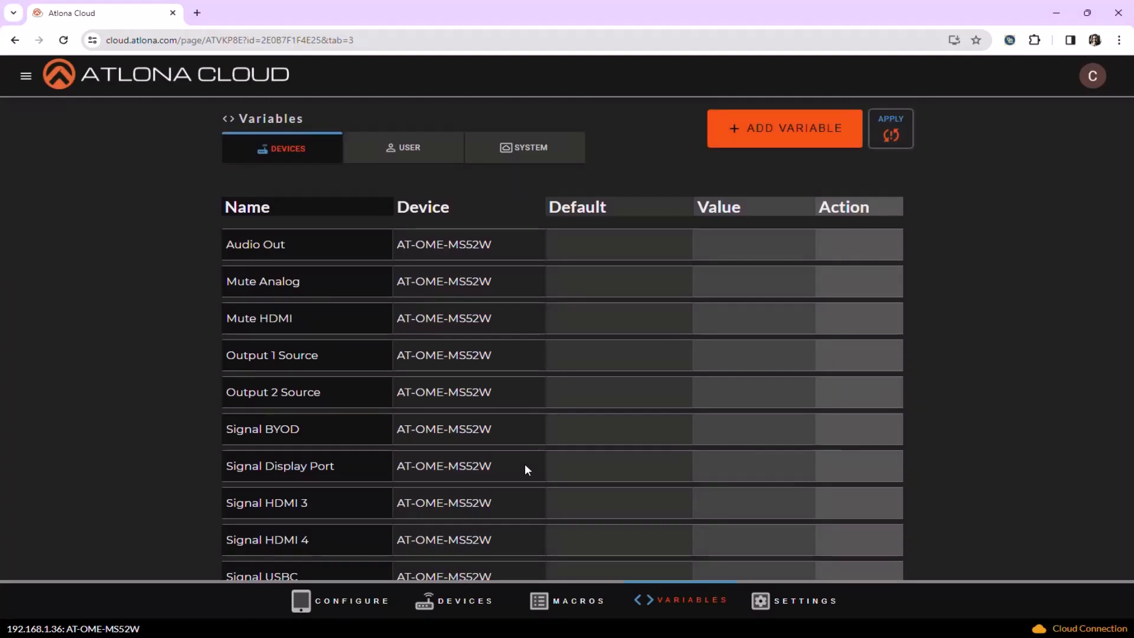
pyautogui.click(780, 144)
pyautogui.click(779, 142)
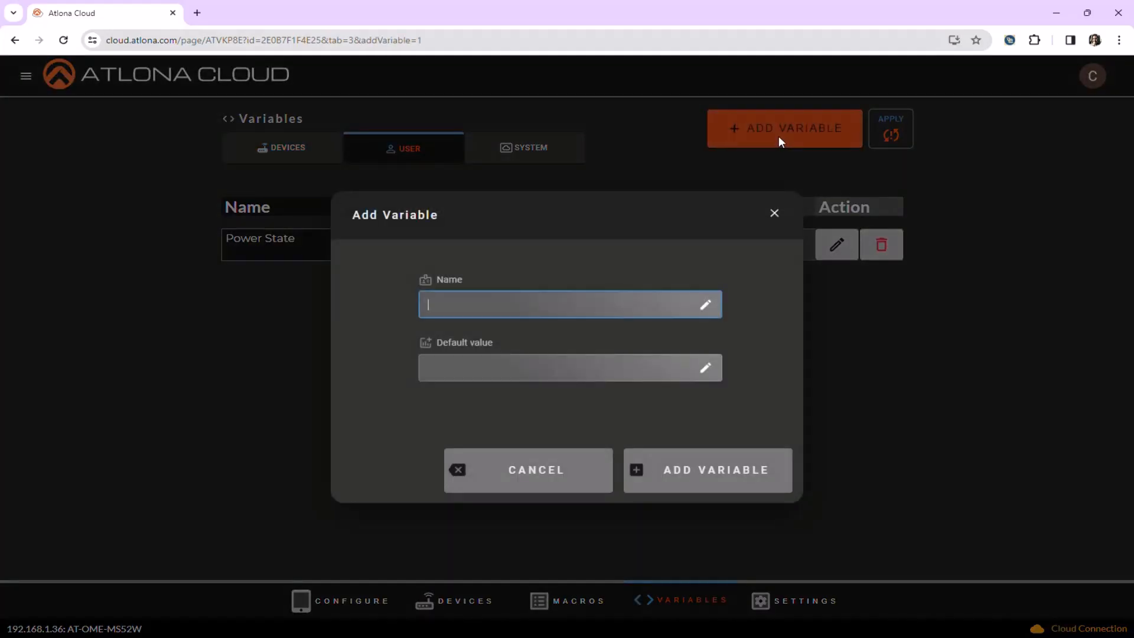
pyautogui.write('Left Display Power State')
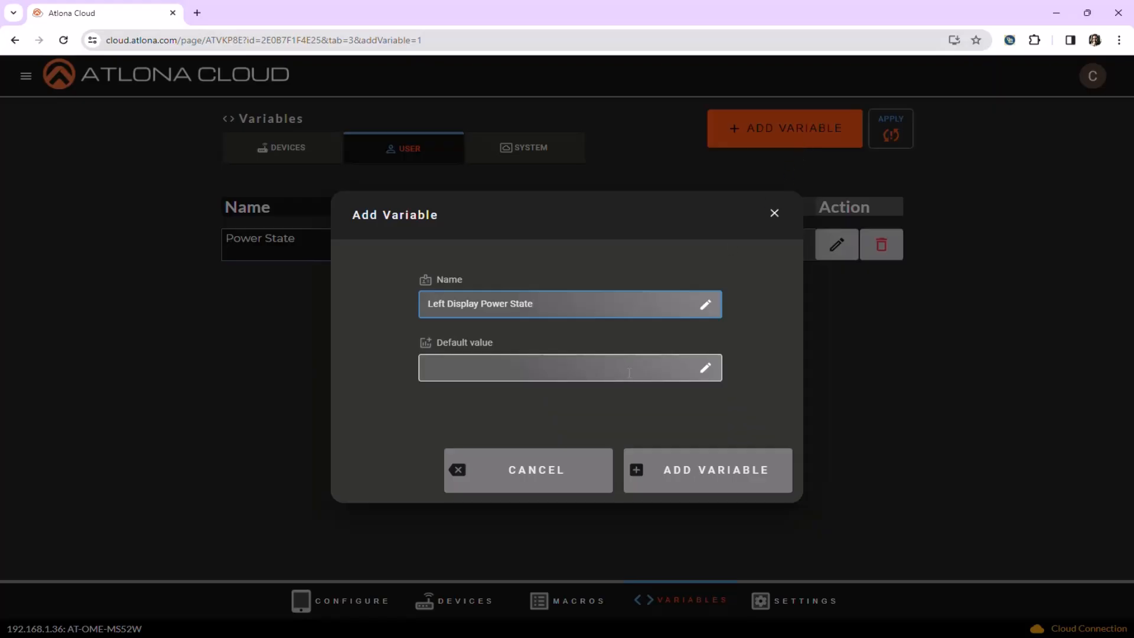
pyautogui.click(690, 483)
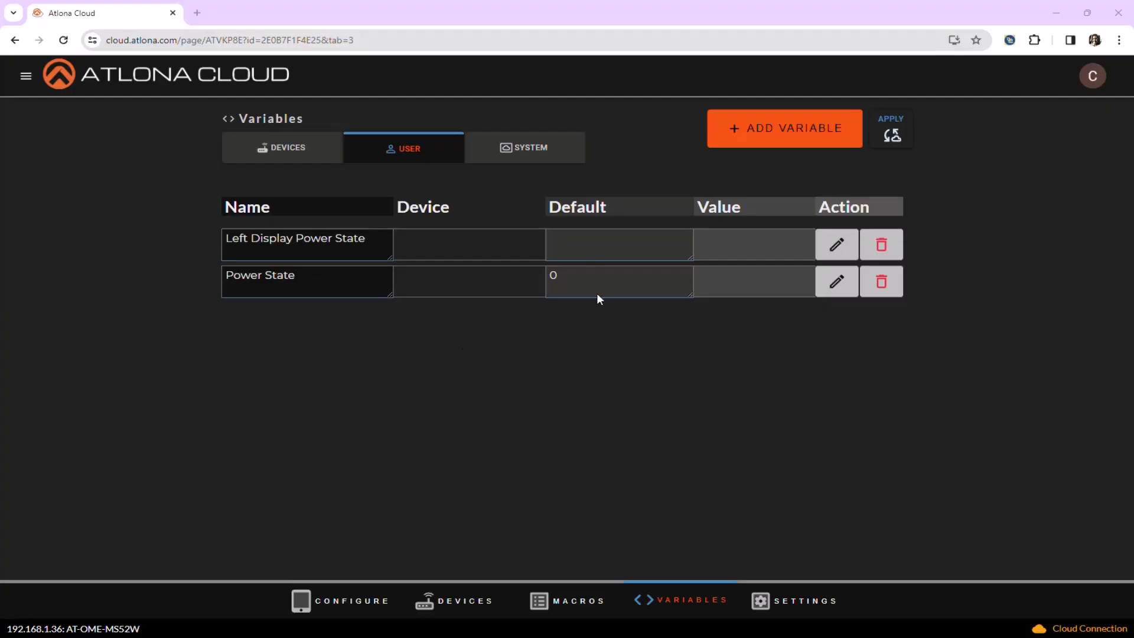
pyautogui.click(548, 150)
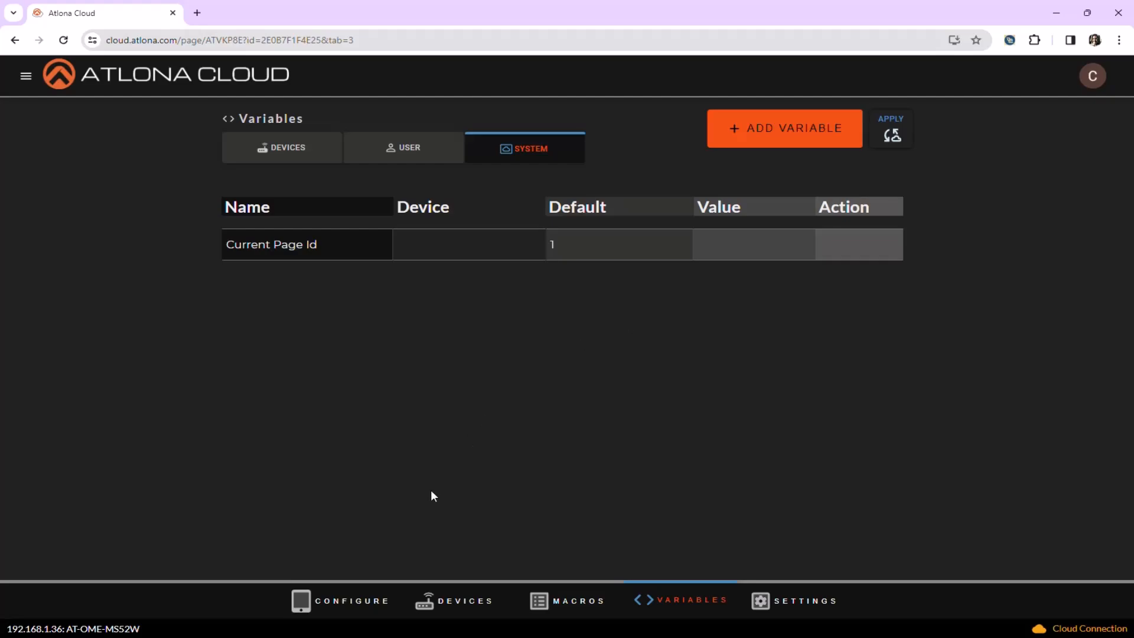
# - Add a second page to the keypad configuration
pyautogui.click(340, 599)
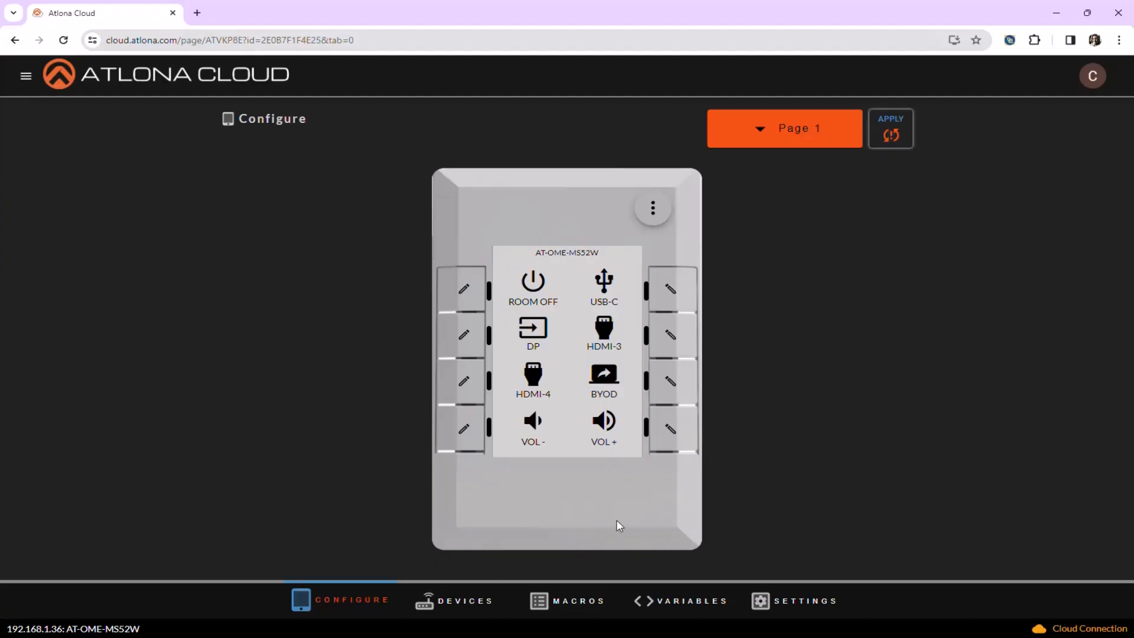
pyautogui.click(813, 141)
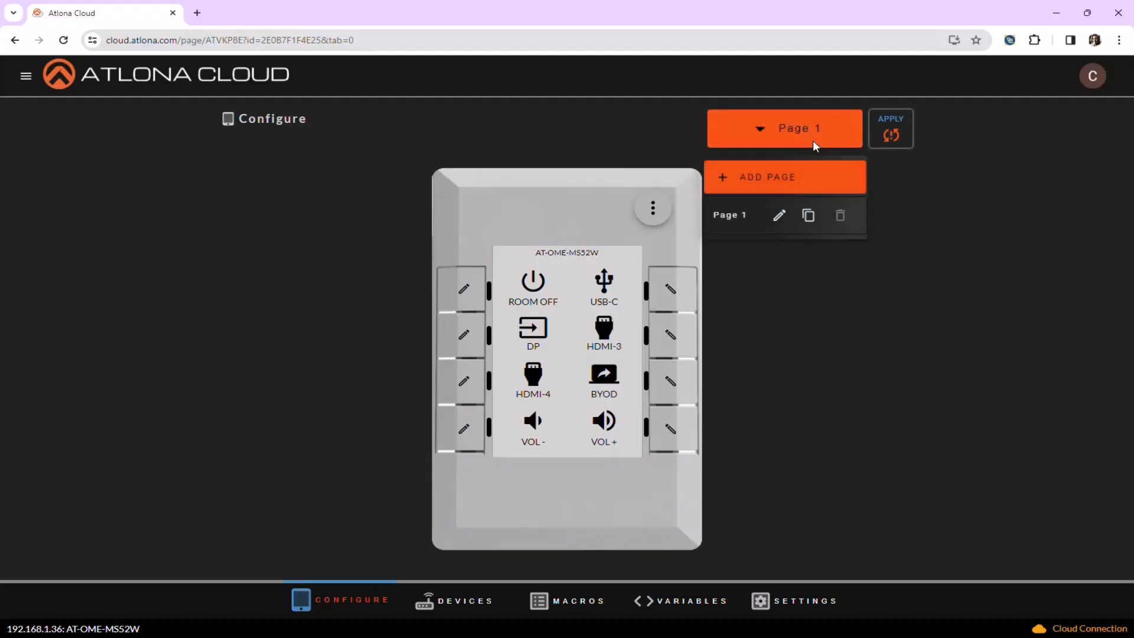
pyautogui.click(814, 178)
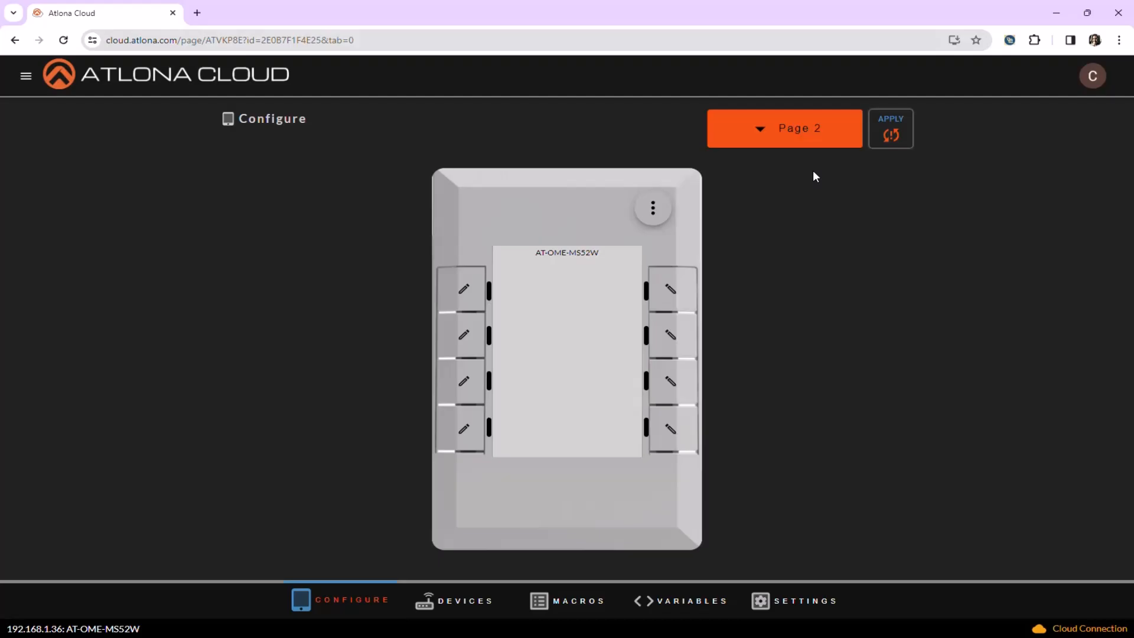
# - Label the first button on Page 2 BACK and give it the Back navigation icon
pyautogui.click(457, 295)
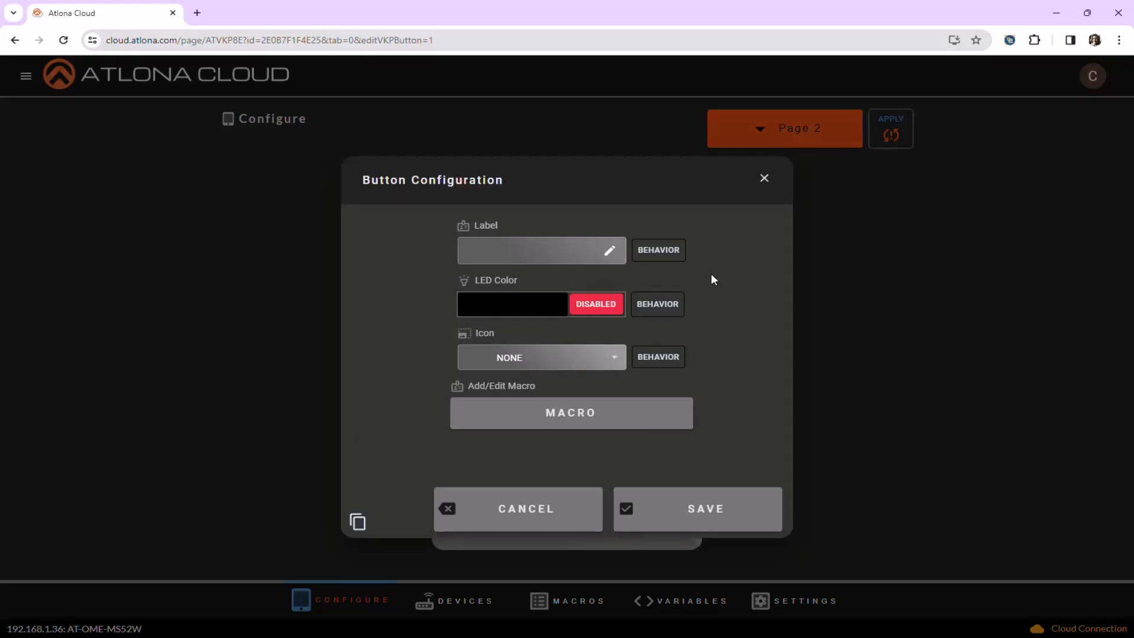
pyautogui.click(574, 243)
pyautogui.write('BACK')
pyautogui.click(611, 360)
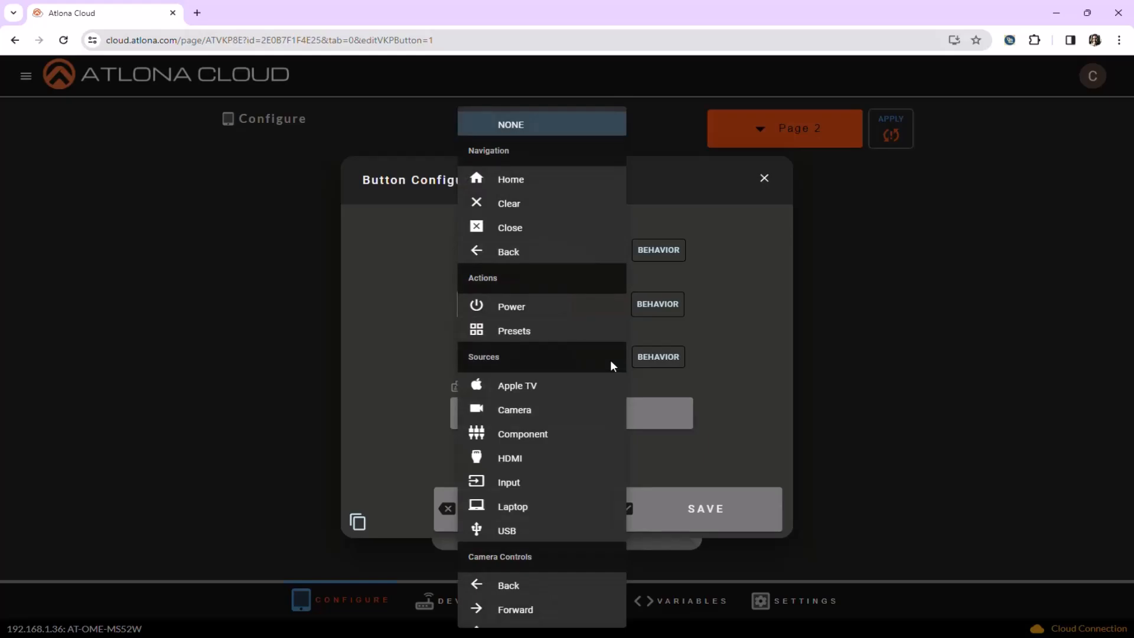
pyautogui.click(599, 252)
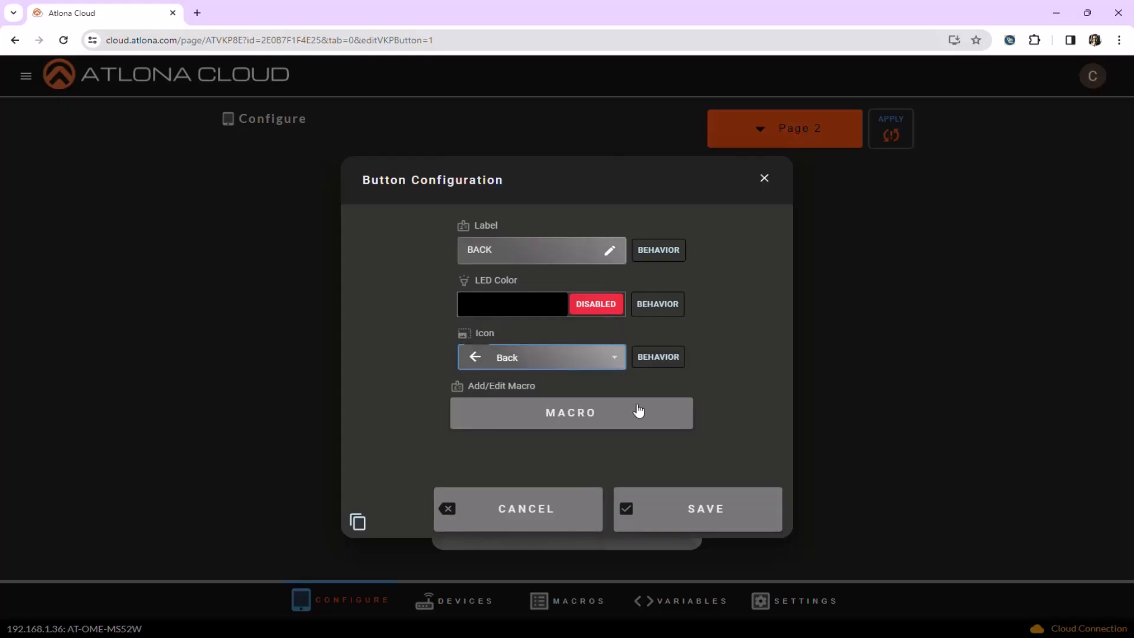
# - Assign a keypad system command to the BACK button's macro and save the button configuration
pyautogui.click(673, 423)
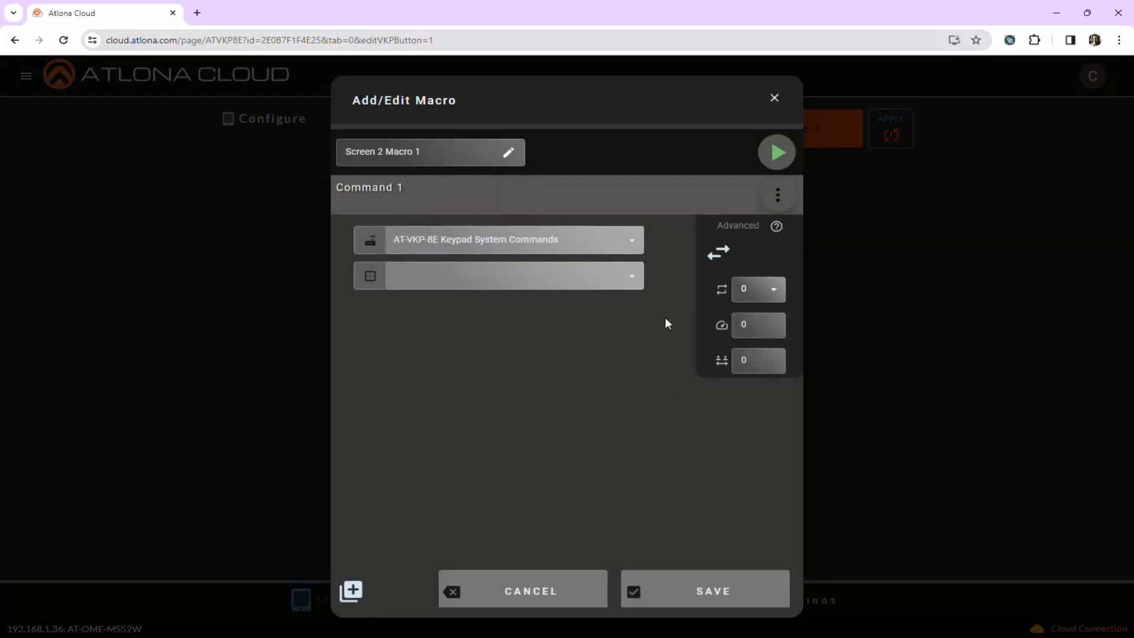
pyautogui.click(636, 285)
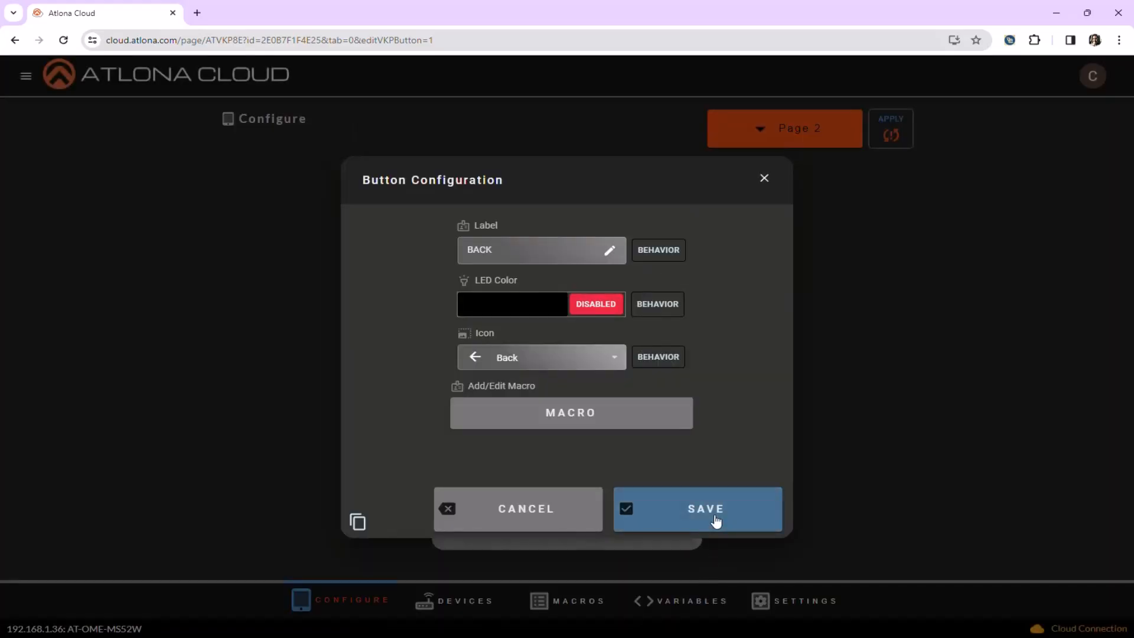
pyautogui.click(715, 521)
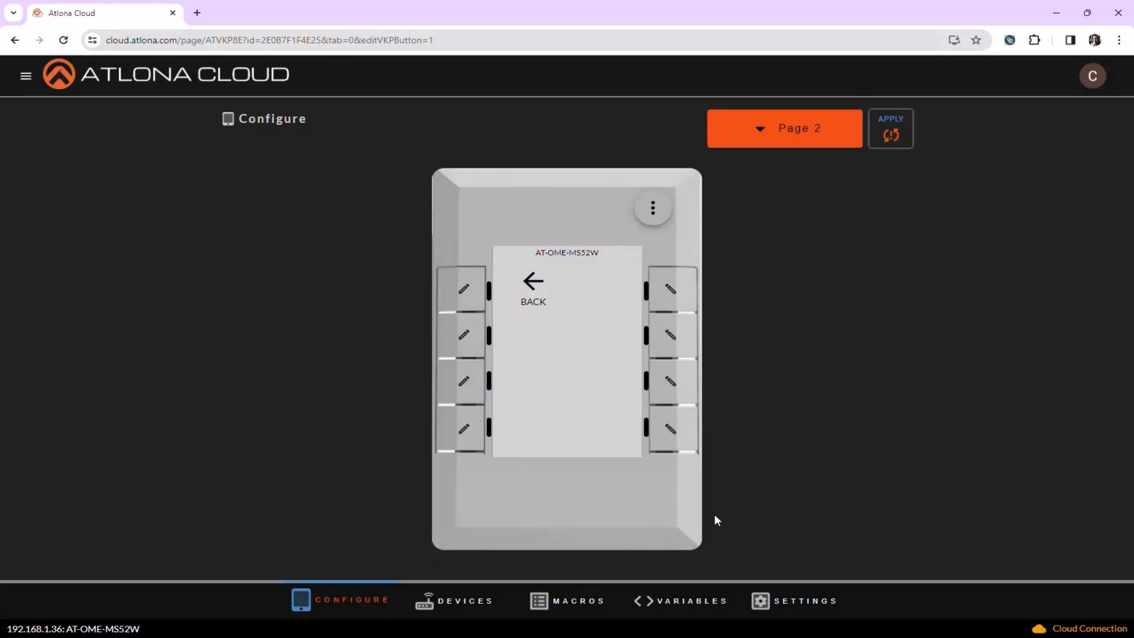
# - Switch to Page 1 and open the DP button's macro for editing
pyautogui.click(761, 130)
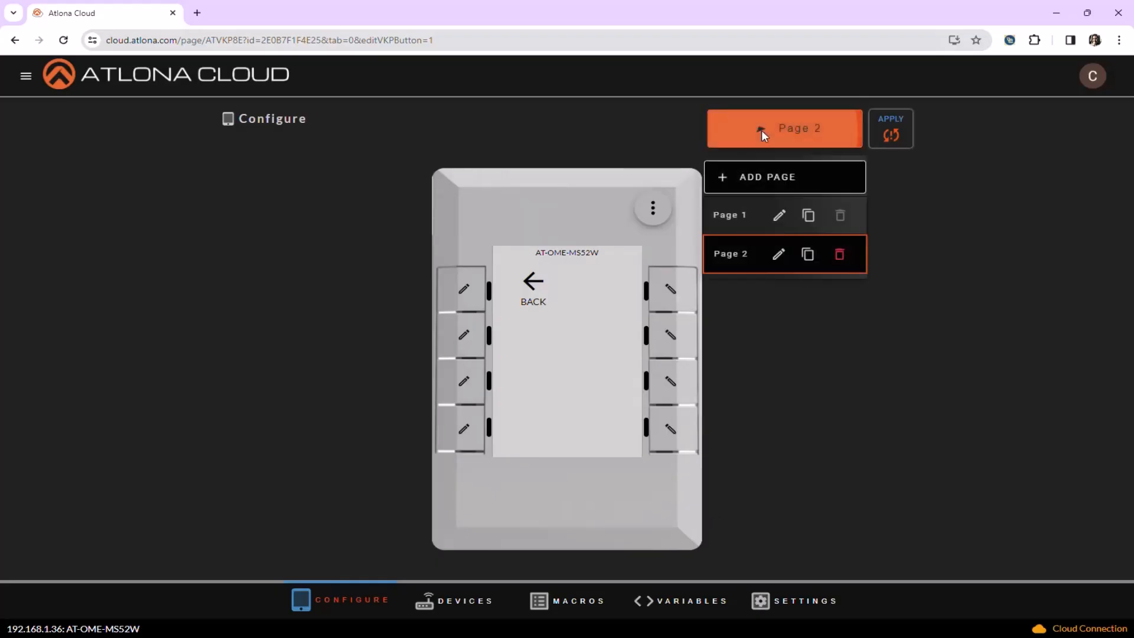
pyautogui.click(761, 214)
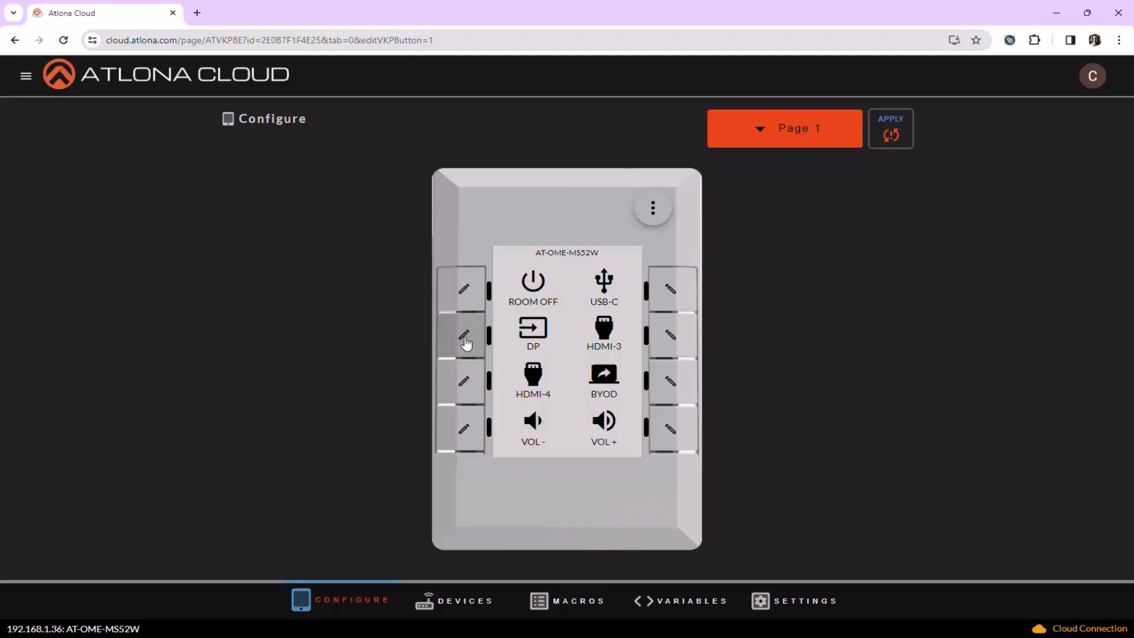
pyautogui.click(464, 336)
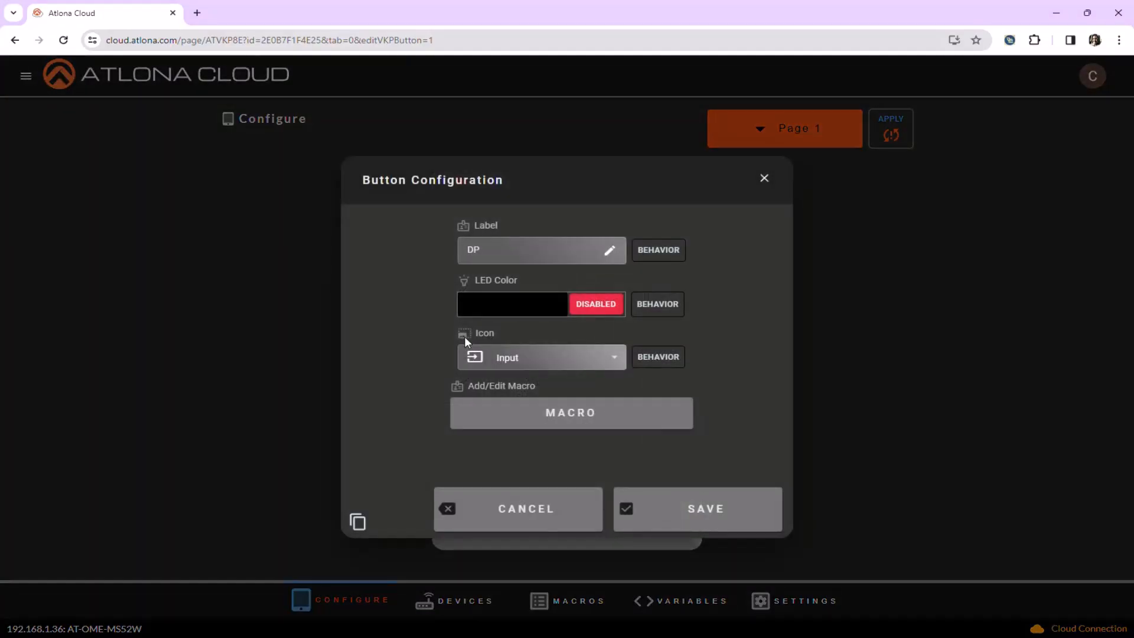
pyautogui.click(608, 416)
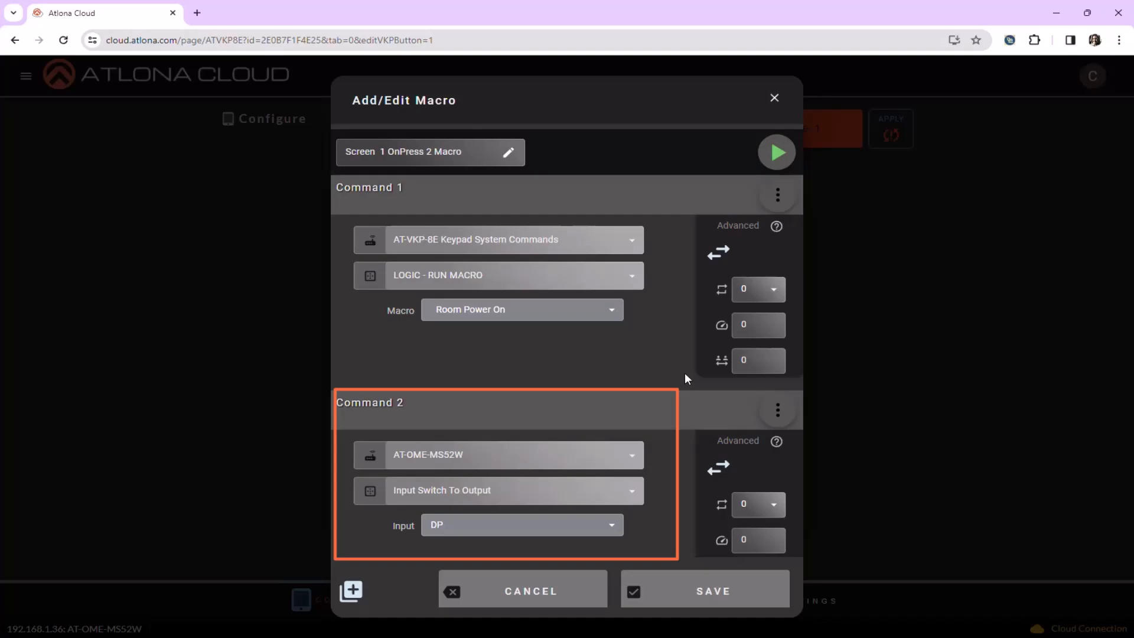
pyautogui.scroll(-1, 685, 374)
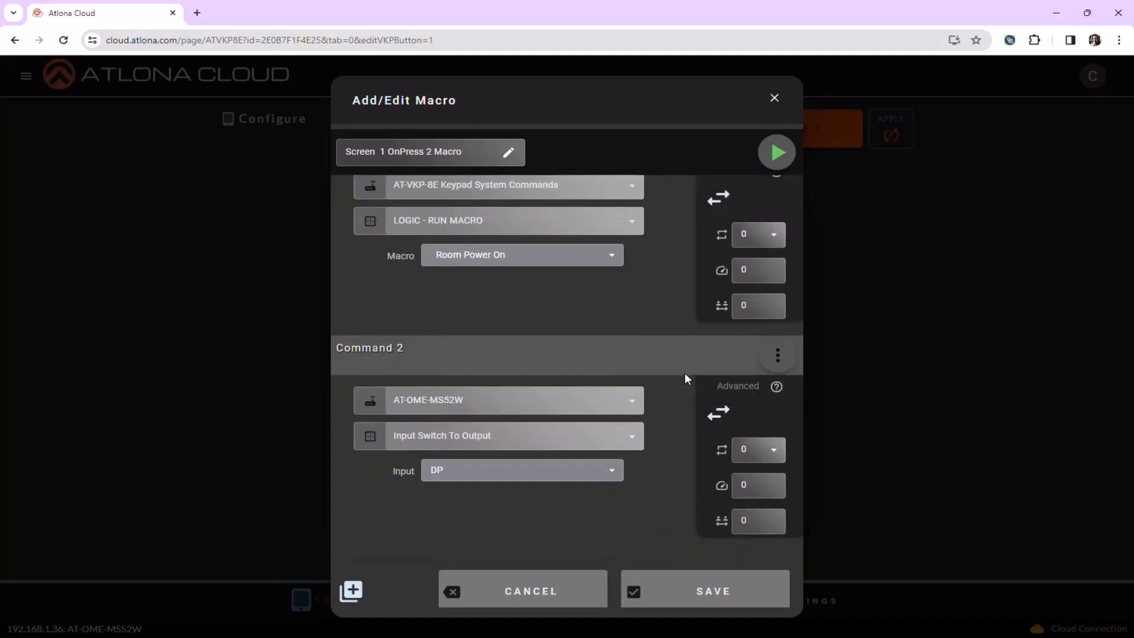
# - Add a third macro command, KEYPAD - NAVIGATE PAGE to Page 2, and save both the macro and the DP button configuration
pyautogui.click(350, 590)
pyautogui.scroll(-2, 536, 526)
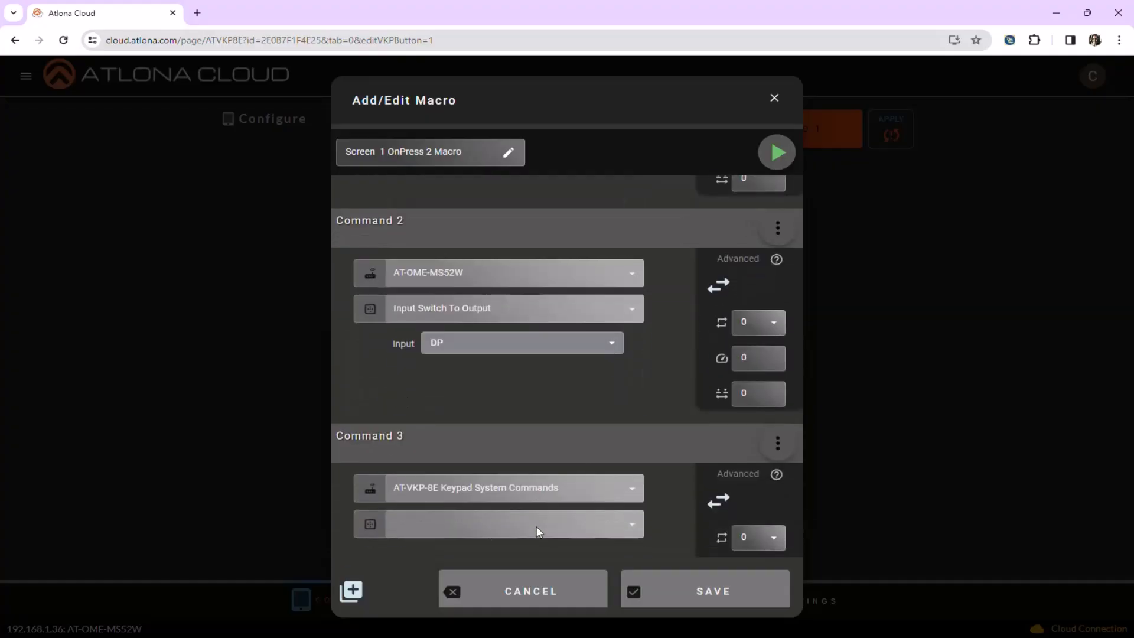
pyautogui.click(532, 525)
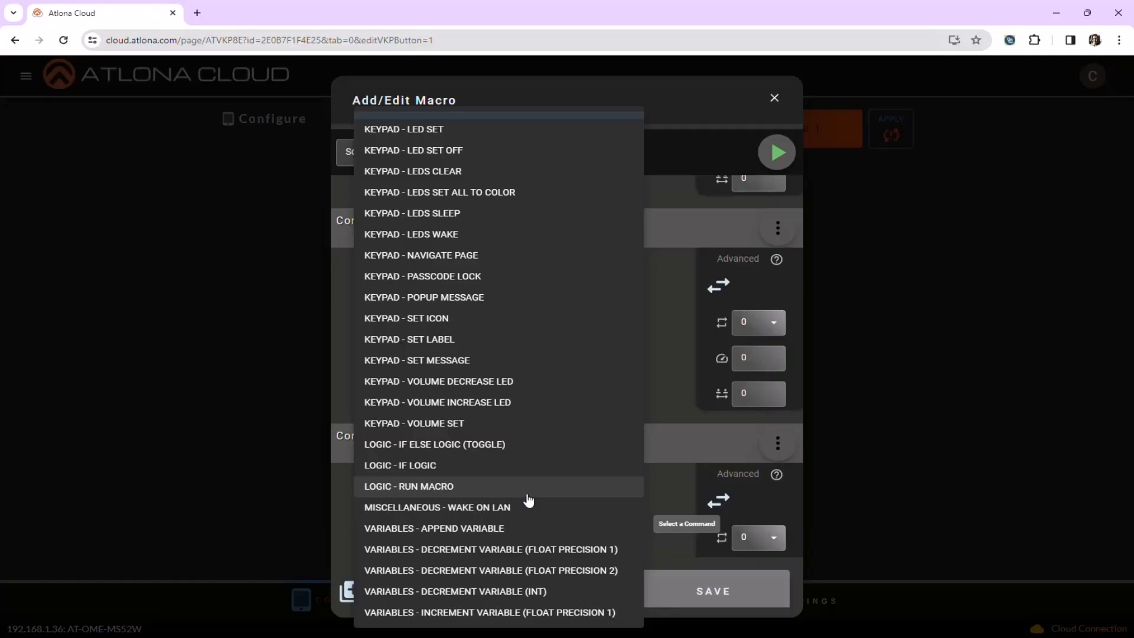
pyautogui.click(510, 265)
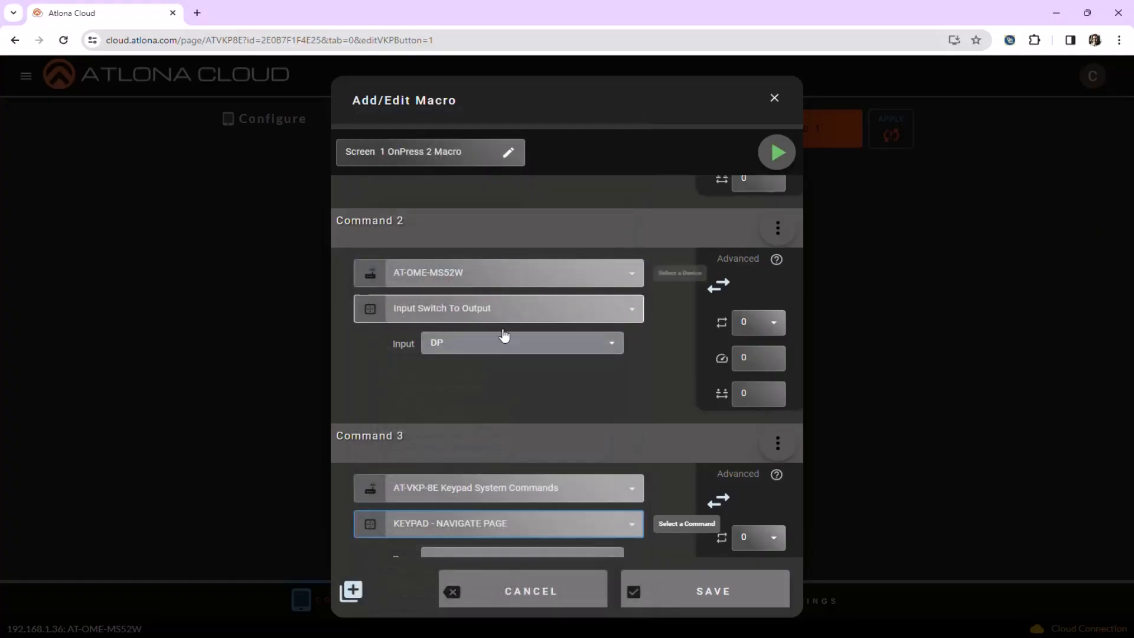
pyautogui.scroll(-1, 599, 493)
pyautogui.scroll(1, 597, 496)
pyautogui.click(562, 531)
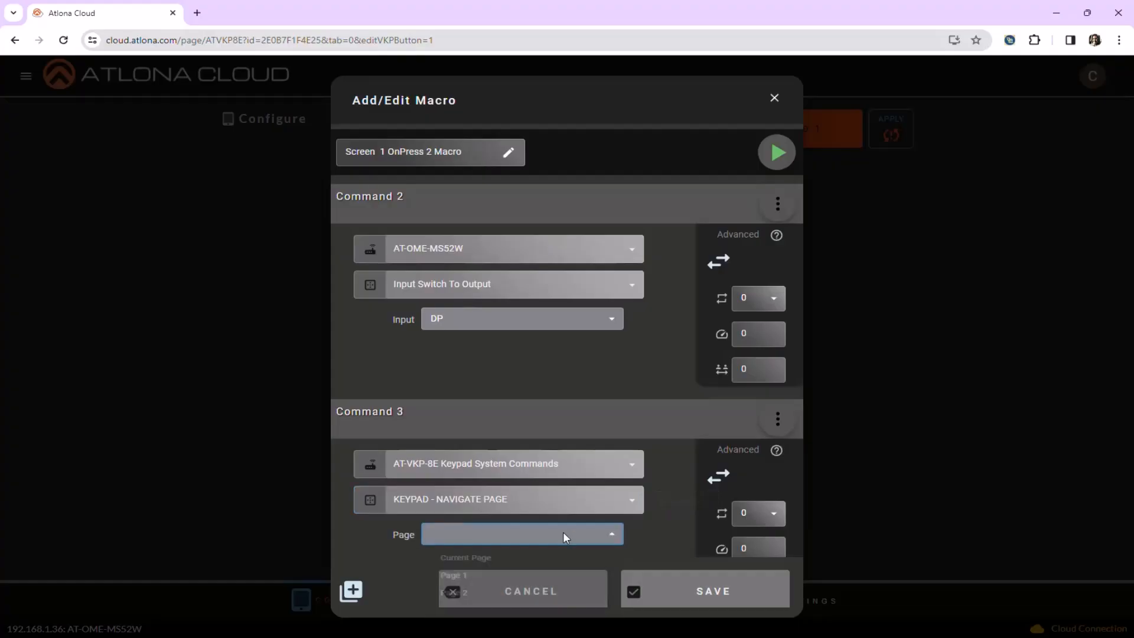
pyautogui.click(526, 602)
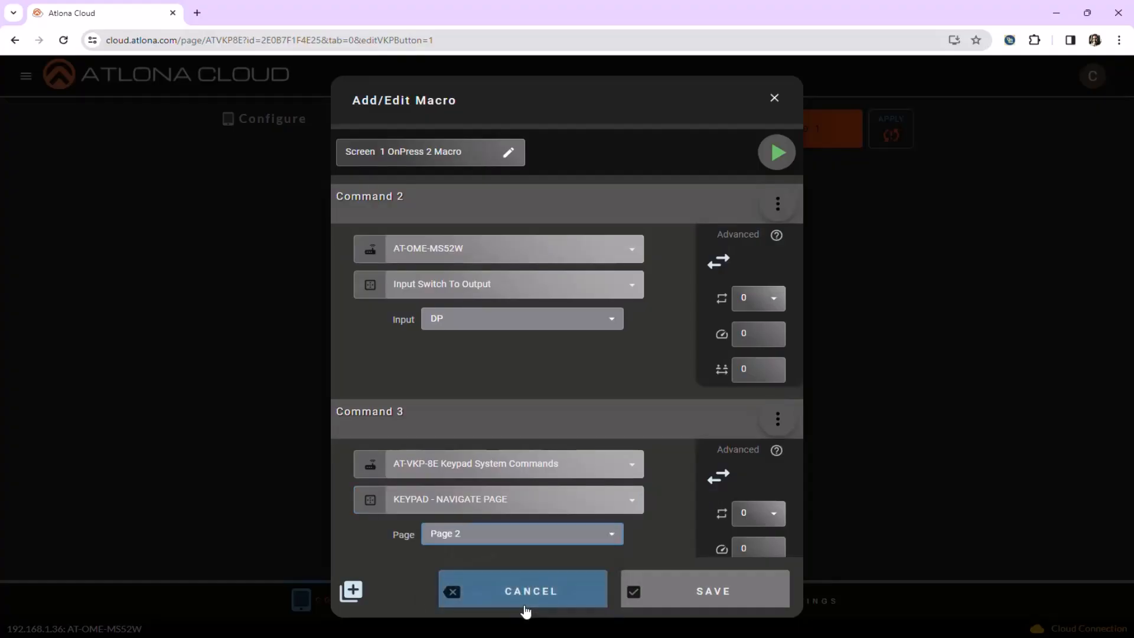
pyautogui.click(731, 589)
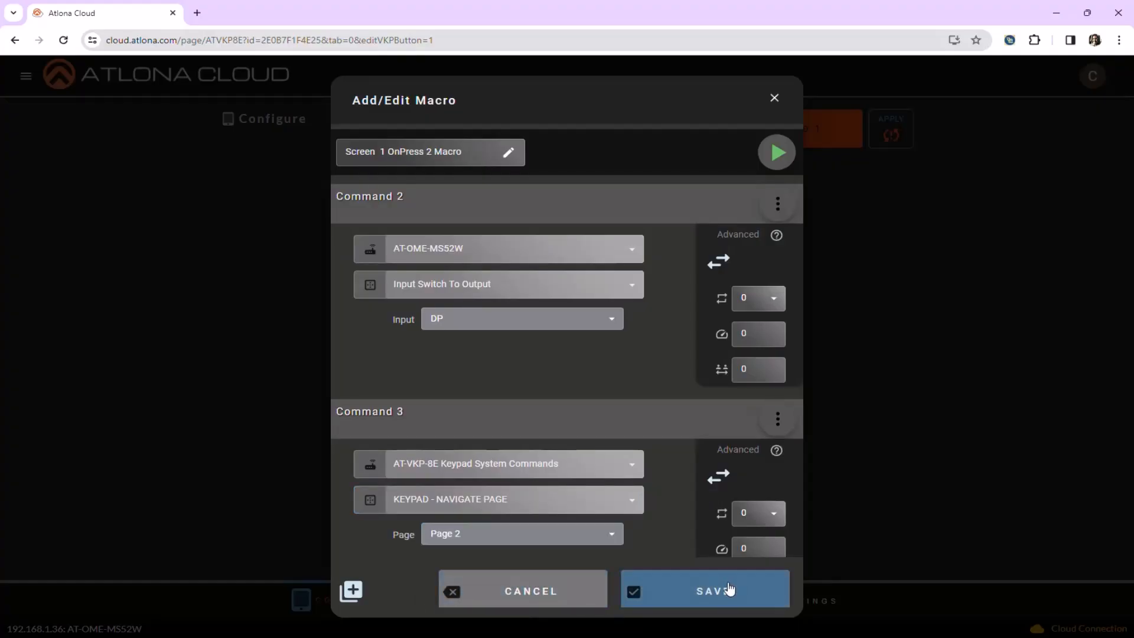
pyautogui.click(748, 519)
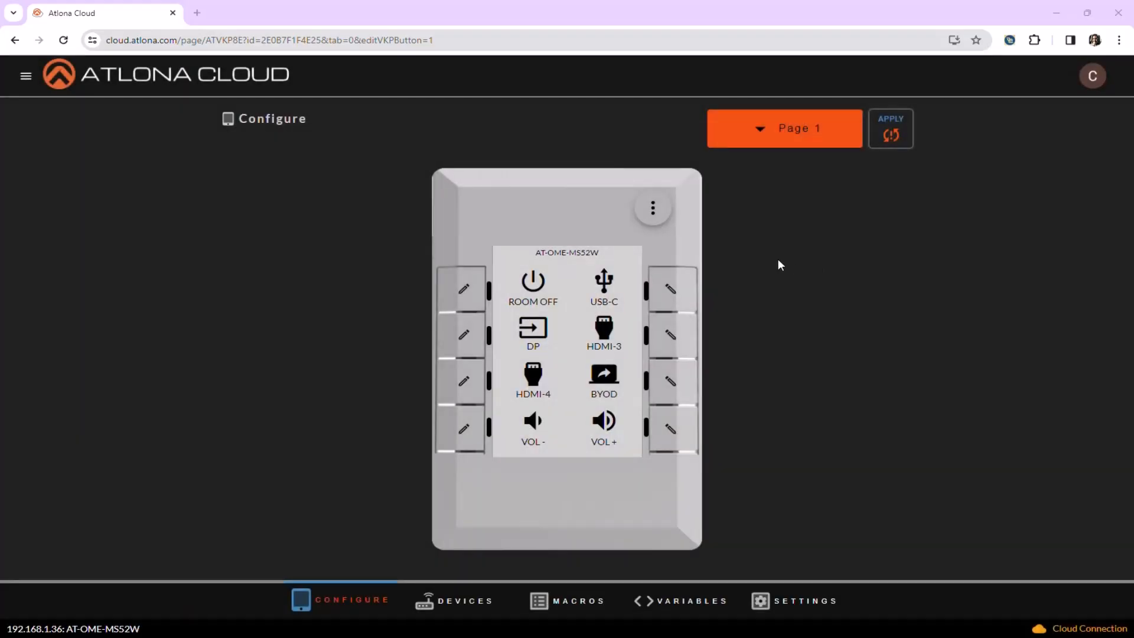
# - Open the keypad configuration, check the E-Ink background options, and set the timezone to (GMT-6:00) Central Time
pyautogui.click(652, 214)
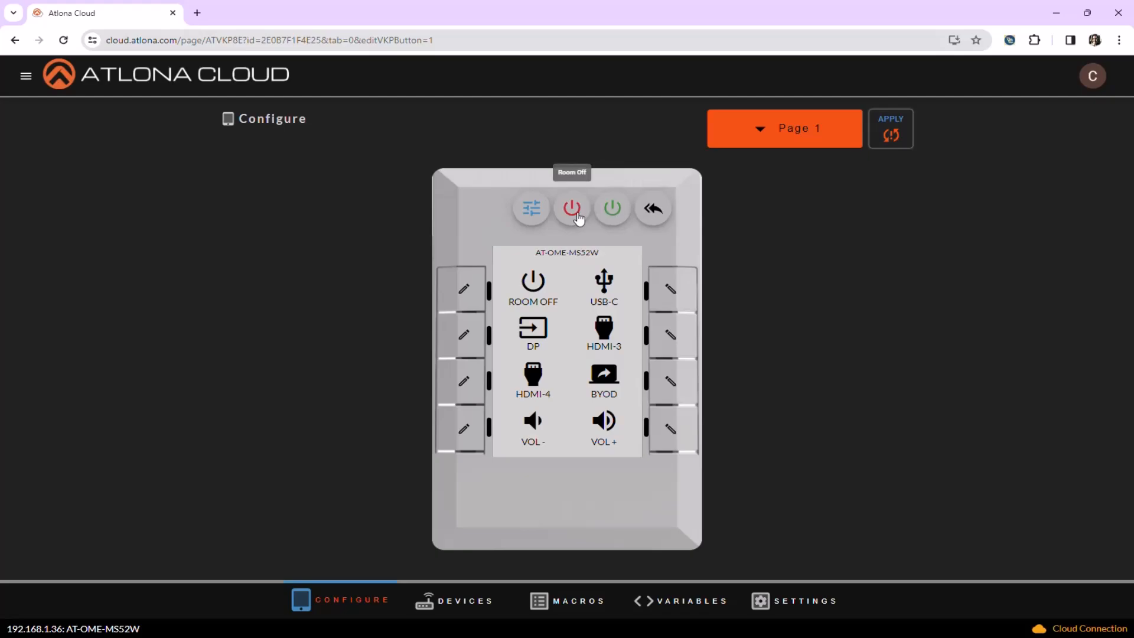
pyautogui.click(531, 210)
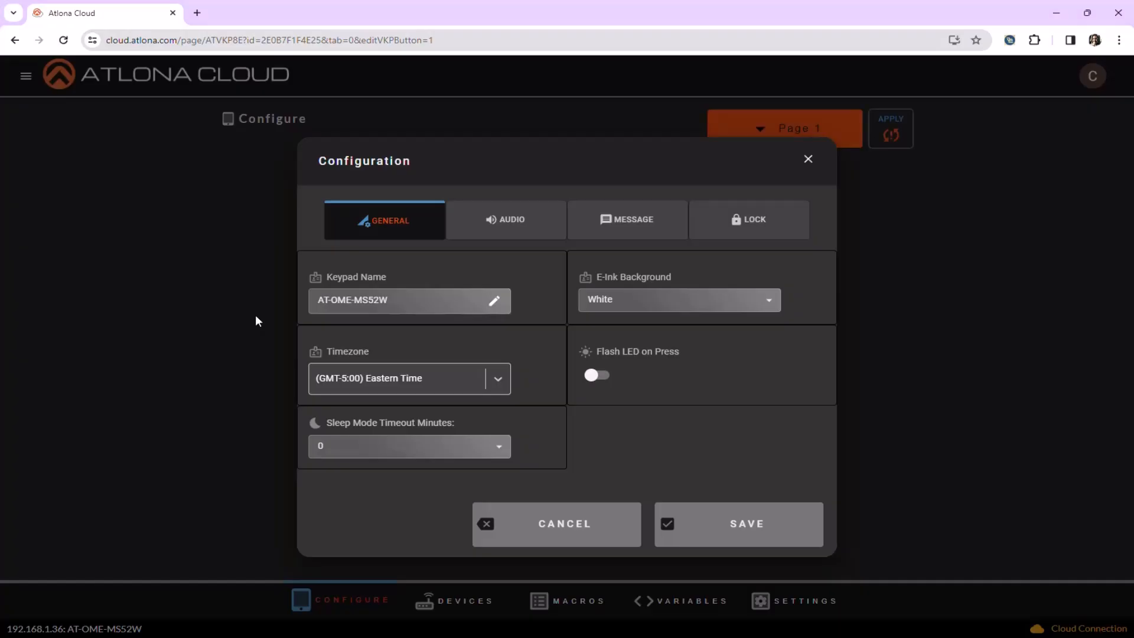
pyautogui.click(702, 306)
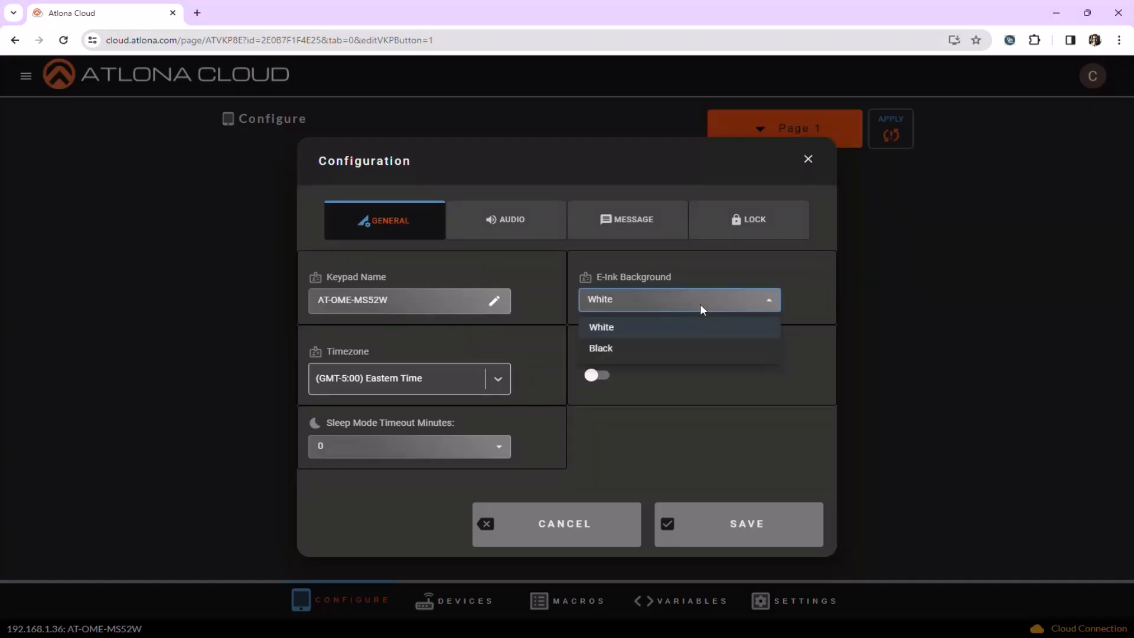
pyautogui.click(700, 303)
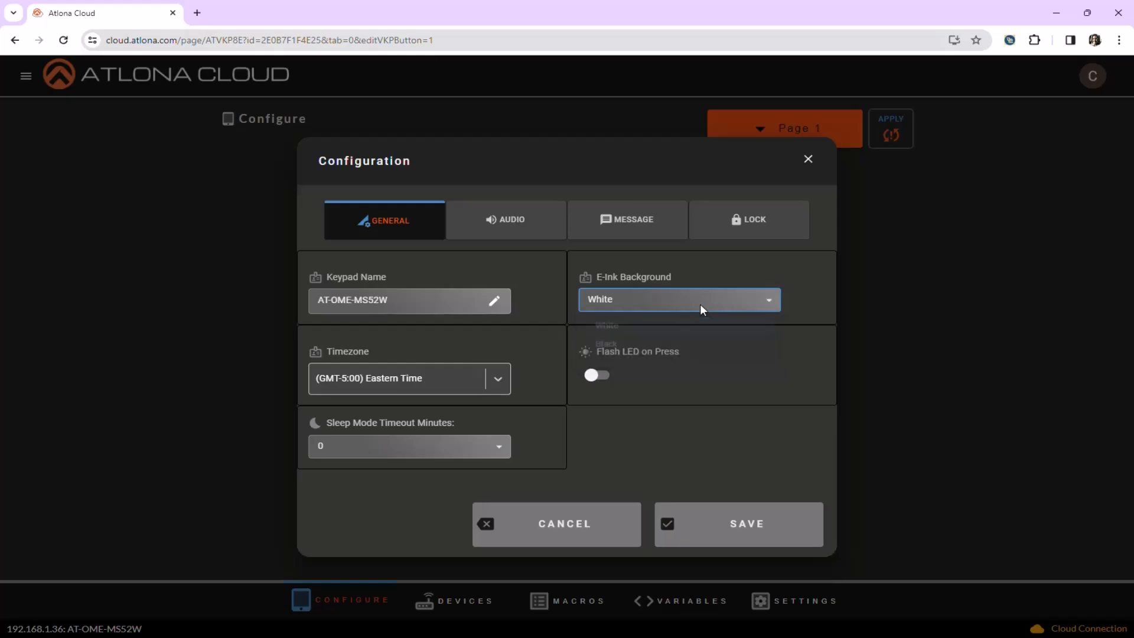
pyautogui.click(496, 385)
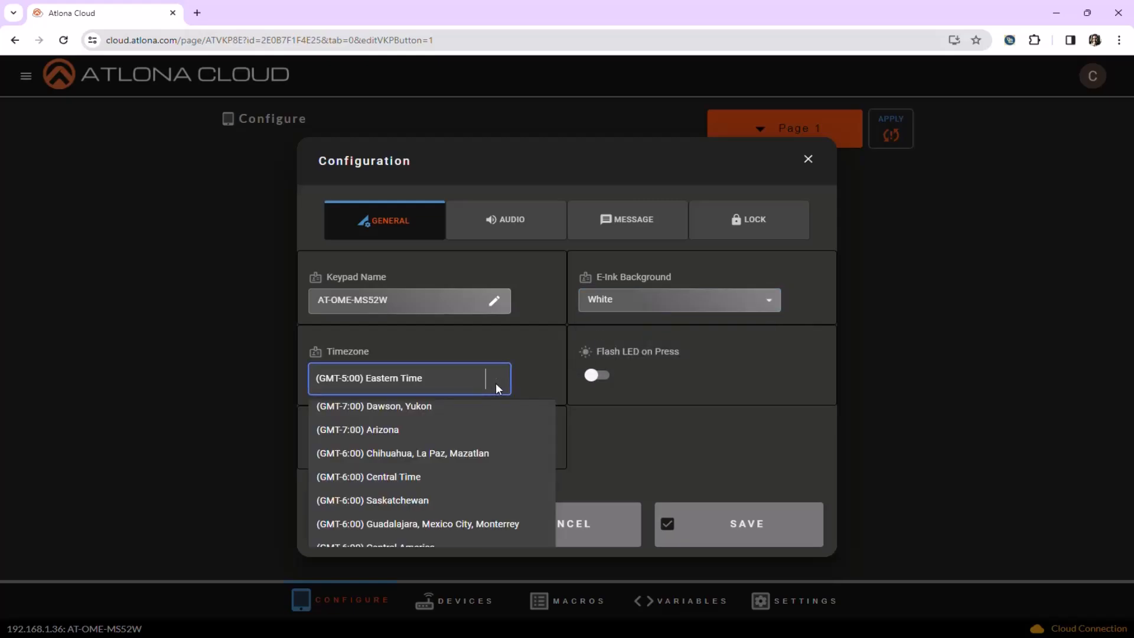
pyautogui.scroll(-1, 495, 434)
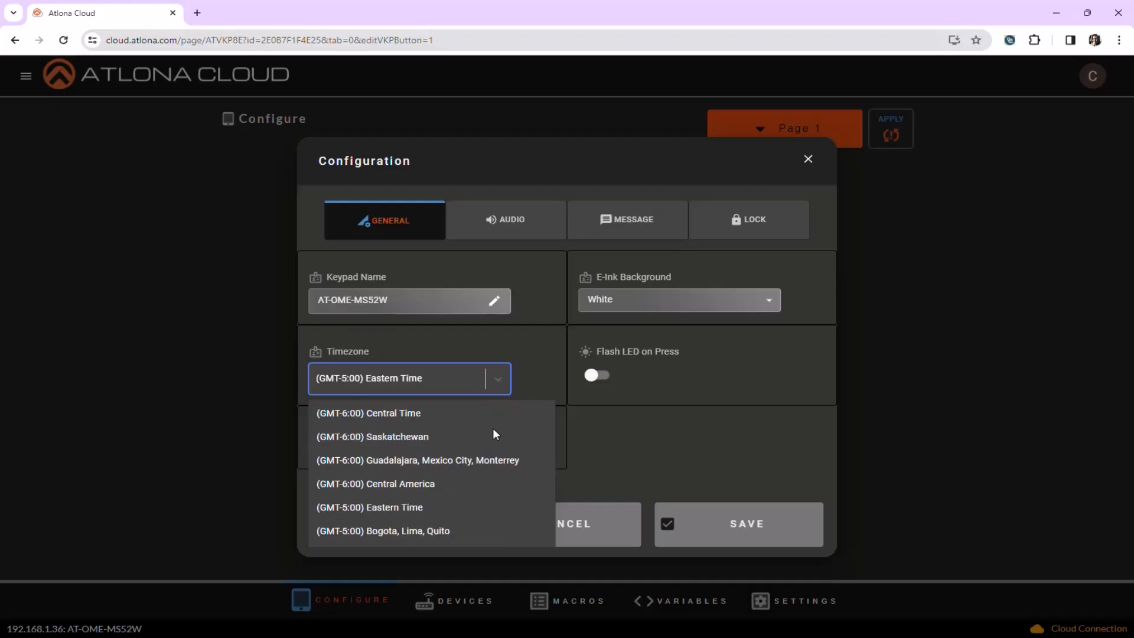
pyautogui.click(412, 416)
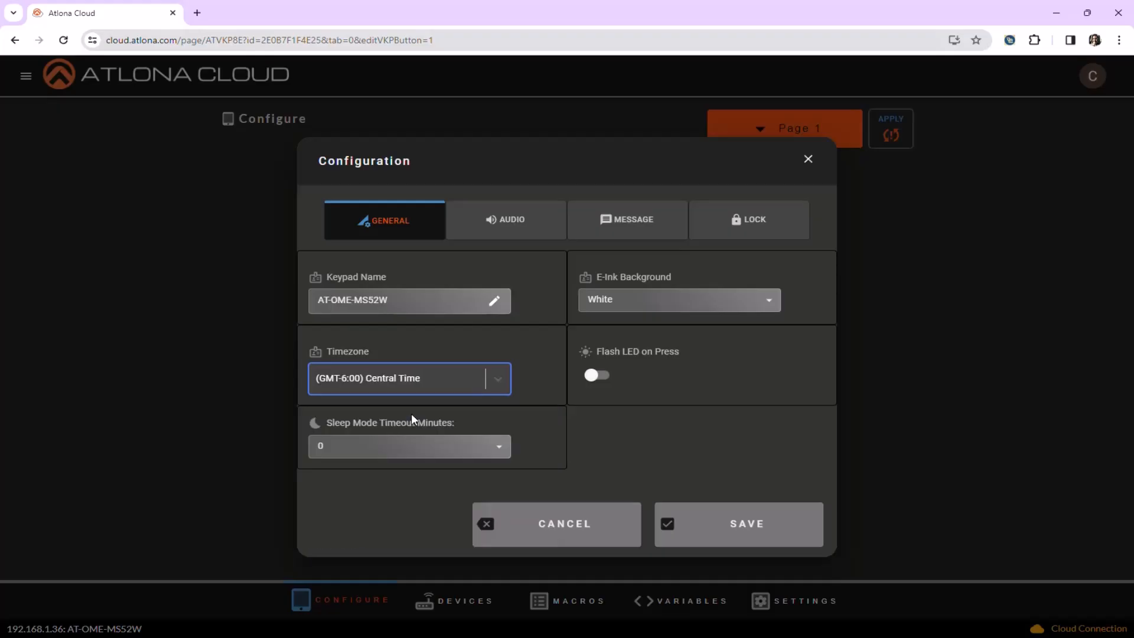
# - Enable Flash LED on Press and set its color to light blue, hex 4A90E2
pyautogui.click(605, 378)
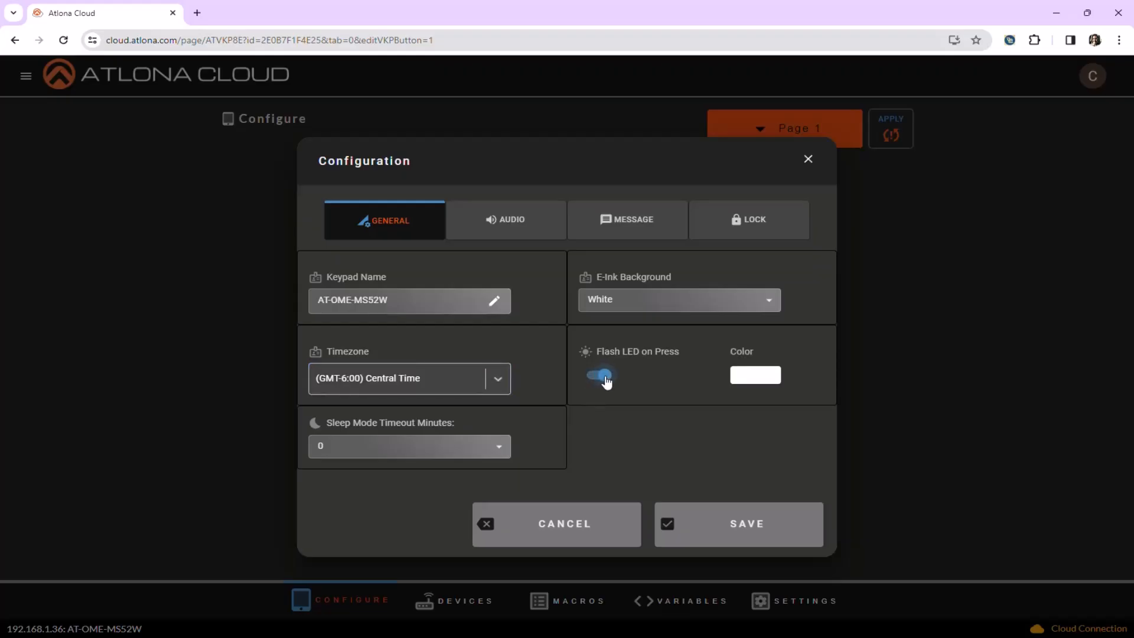
pyautogui.click(746, 375)
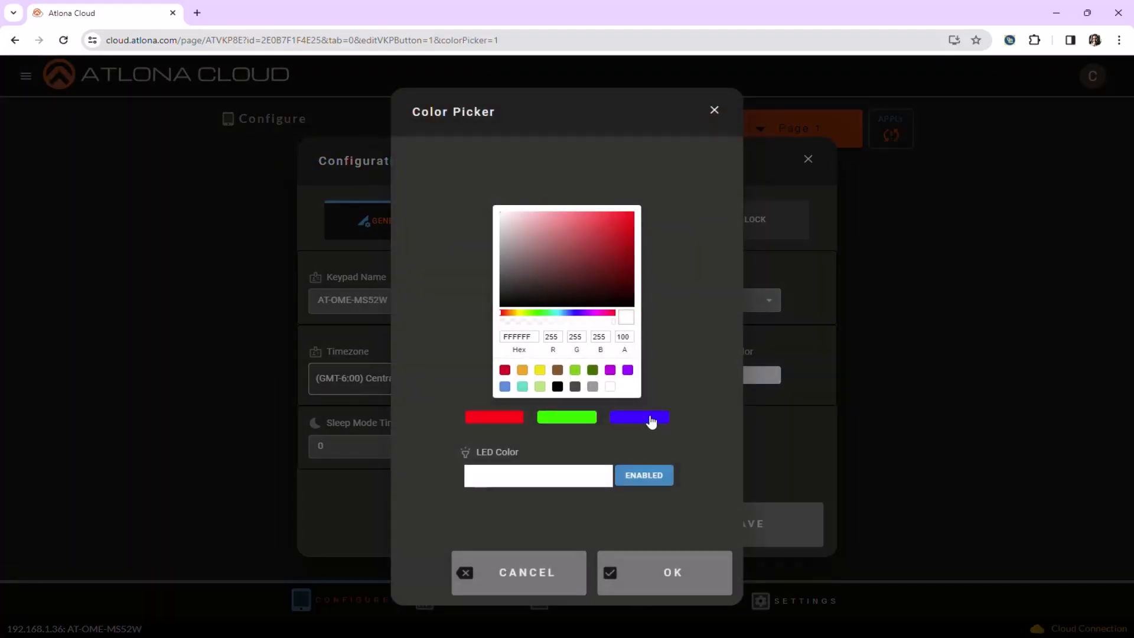
pyautogui.click(504, 386)
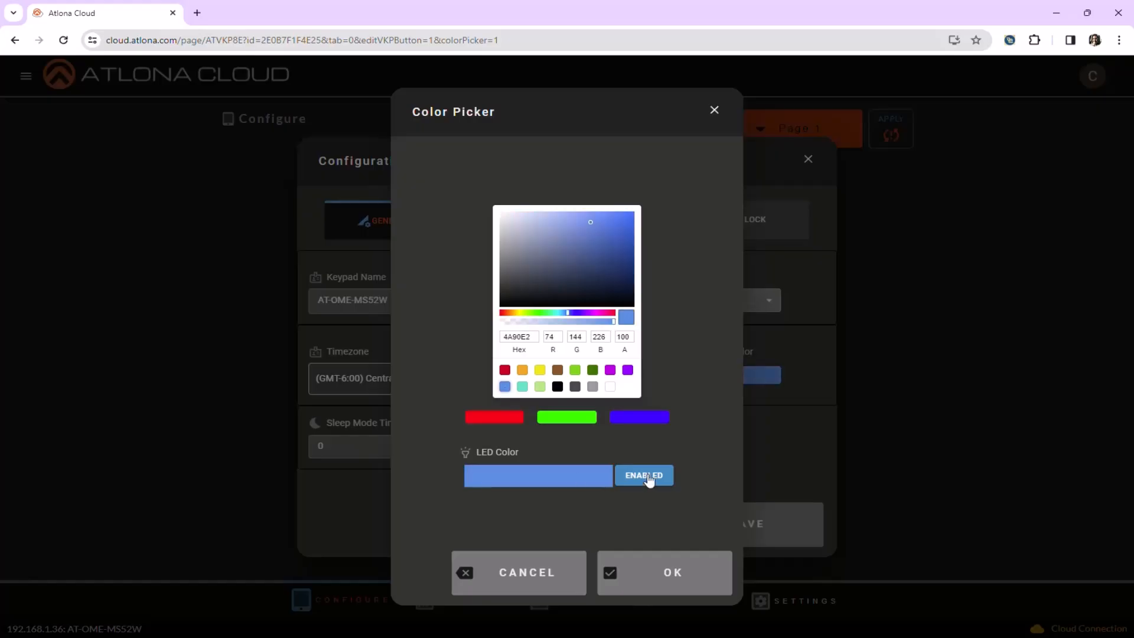
pyautogui.click(667, 587)
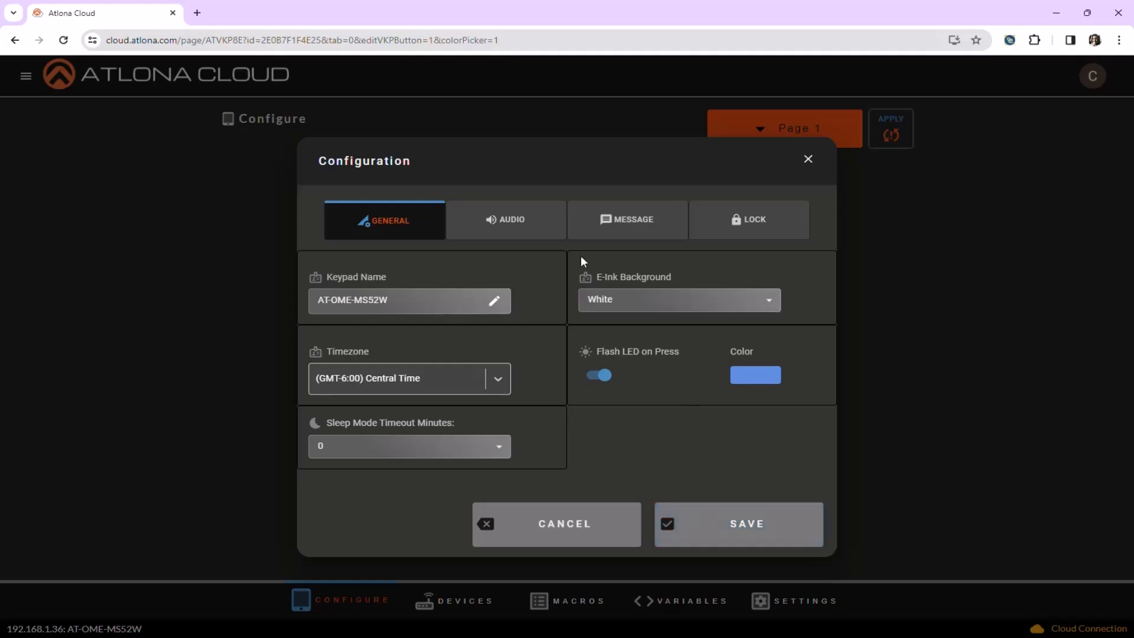
# - Review the keypad's audio settings and the available Room Mute Zone options
pyautogui.click(543, 232)
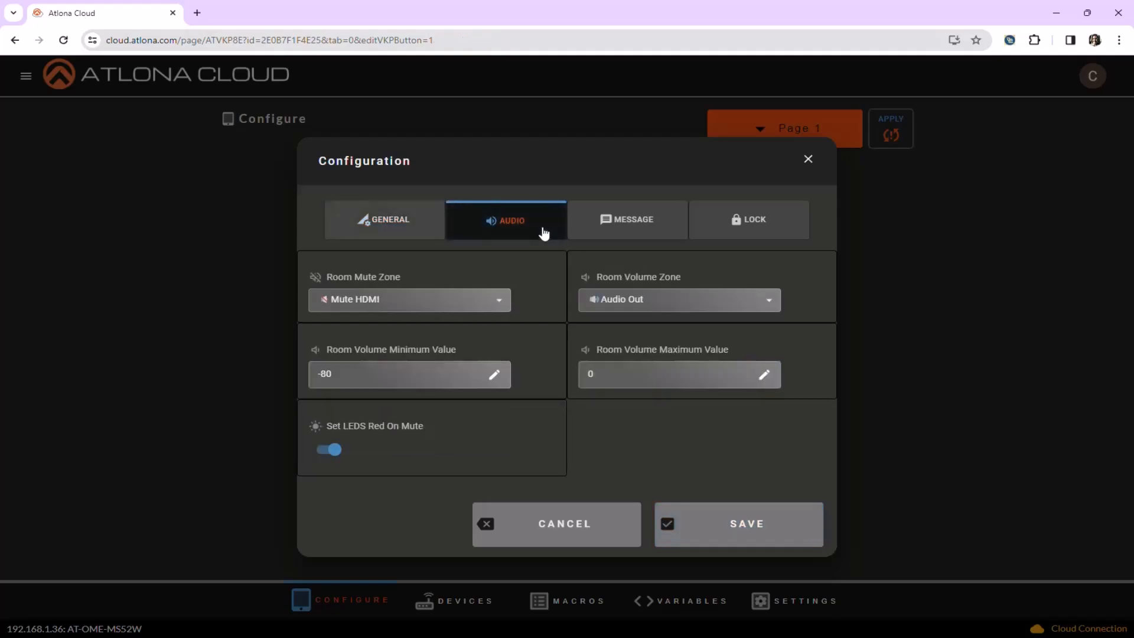
pyautogui.click(505, 298)
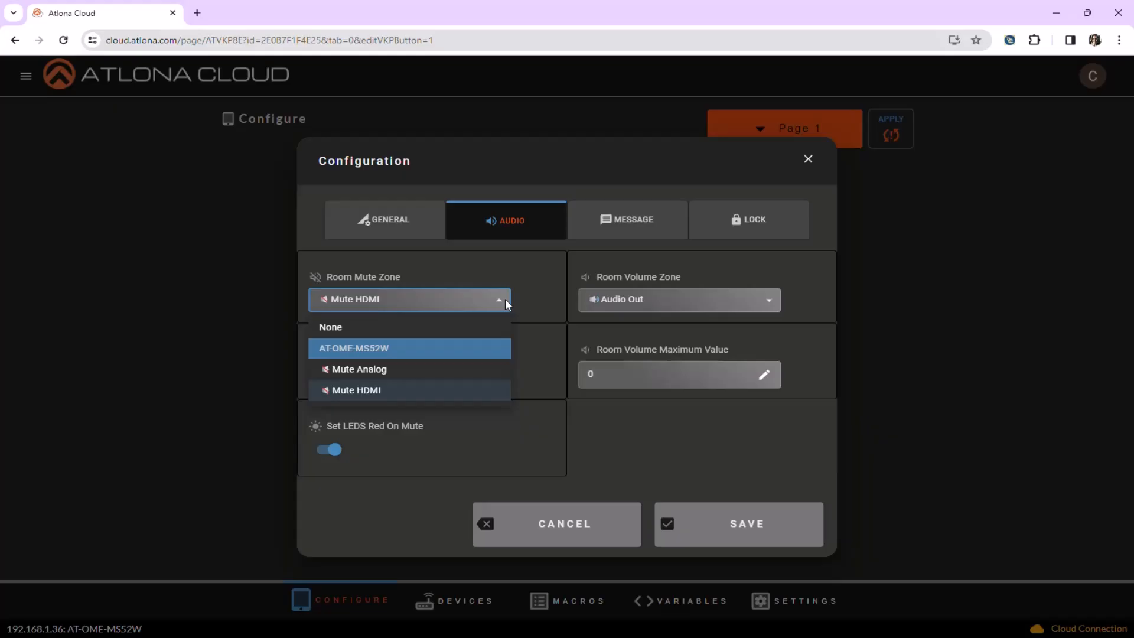
pyautogui.click(615, 416)
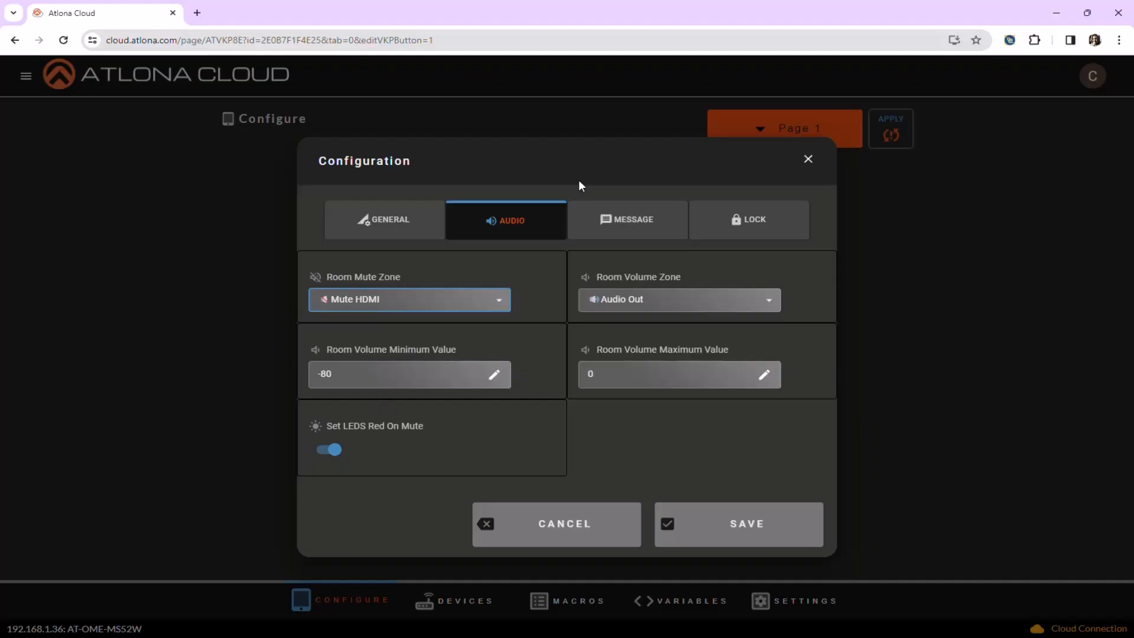
# - Check the message title types and set the keypad's title output to ROOM 101
pyautogui.click(611, 210)
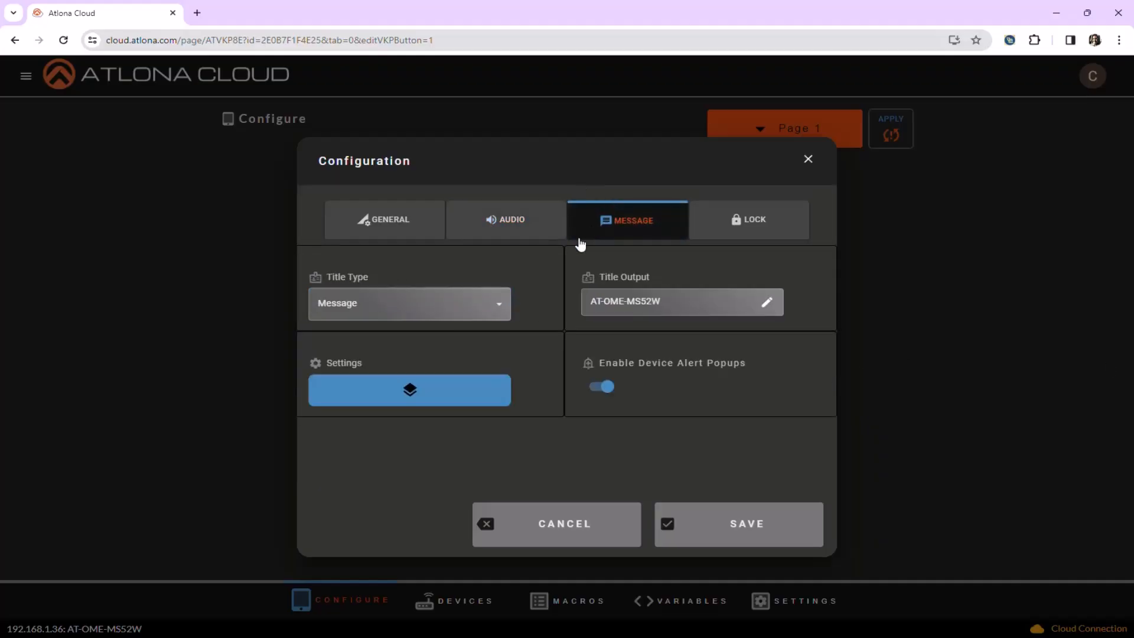
pyautogui.click(504, 306)
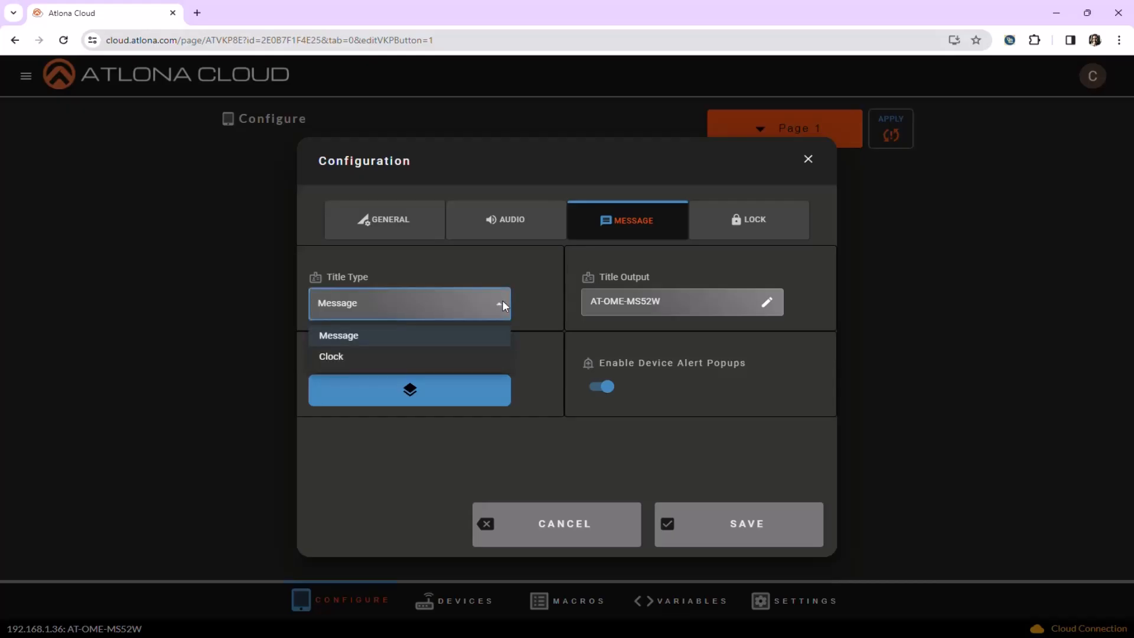
pyautogui.click(503, 302)
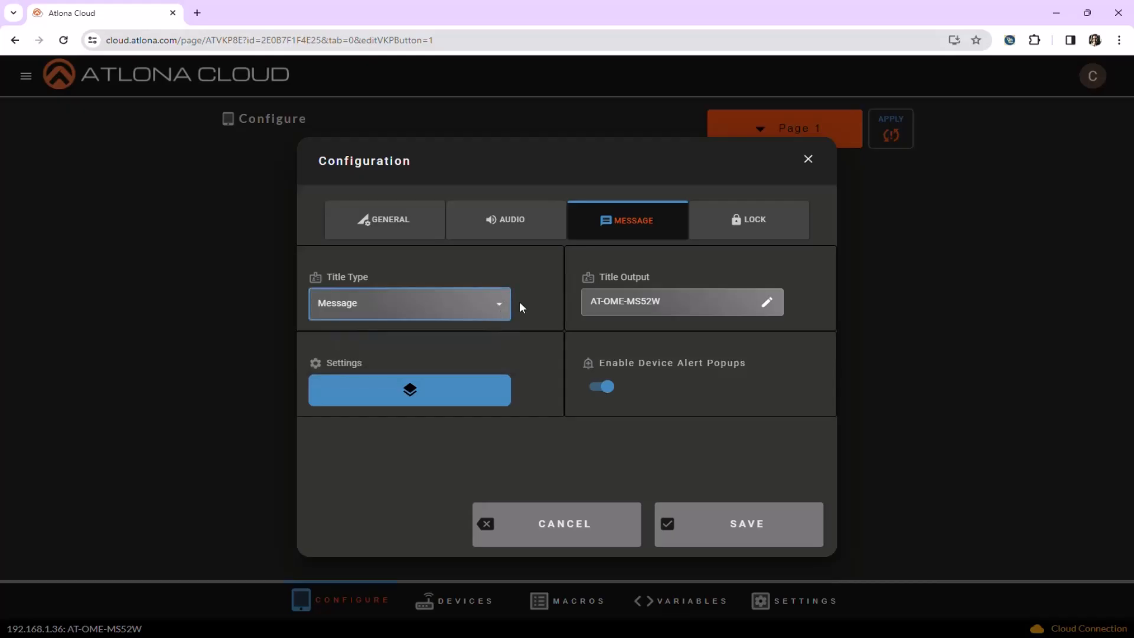
pyautogui.moveTo(677, 303); pyautogui.dragTo(576, 304)
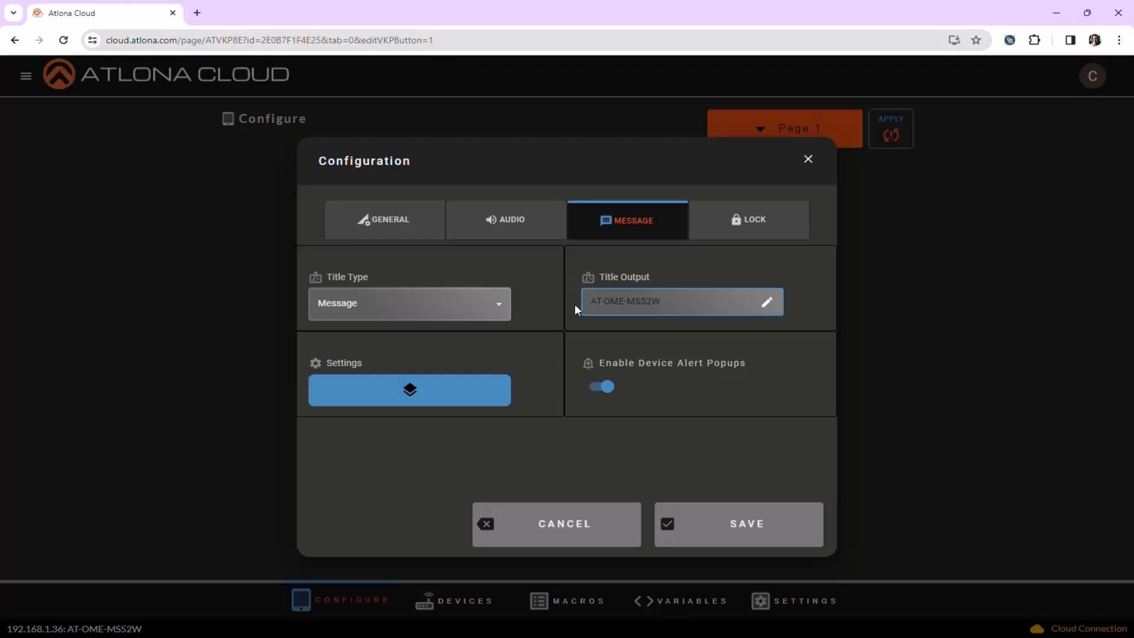
pyautogui.write('ROOM 101')
# - Review the keypad's lock settings without entering an unlock passcode, and save the keypad configuration
pyautogui.click(784, 238)
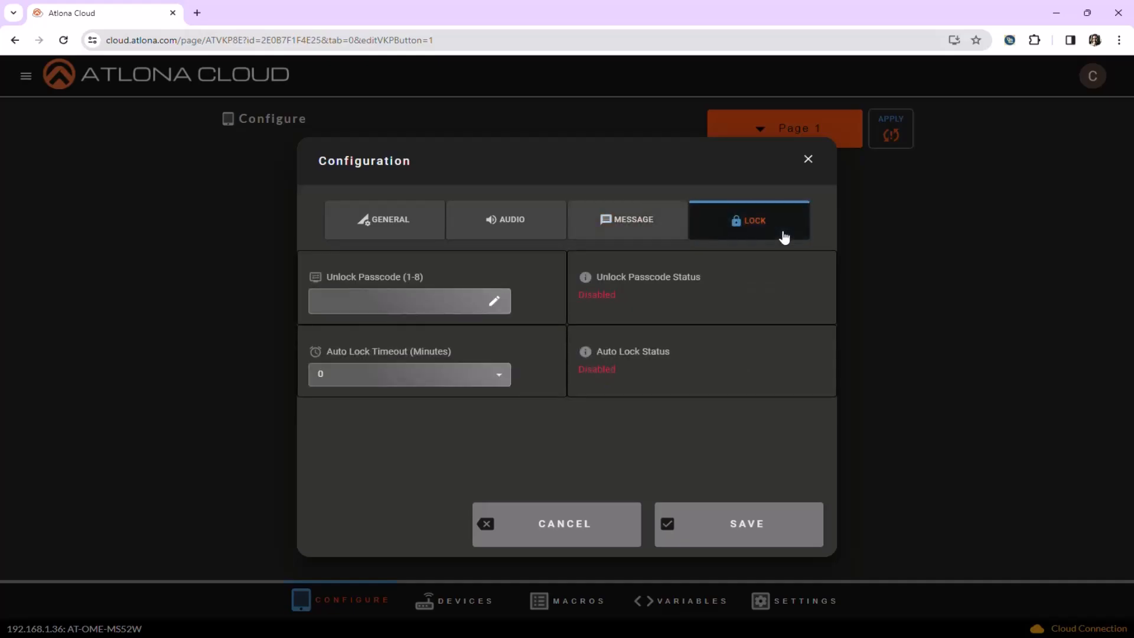
pyautogui.click(427, 300)
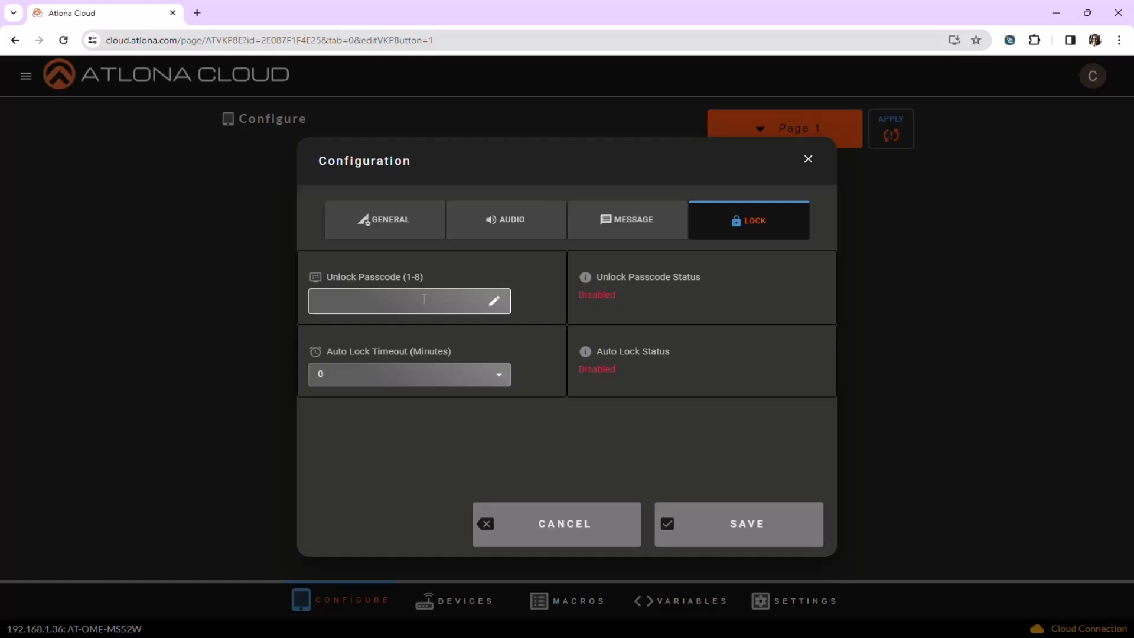
pyautogui.click(725, 516)
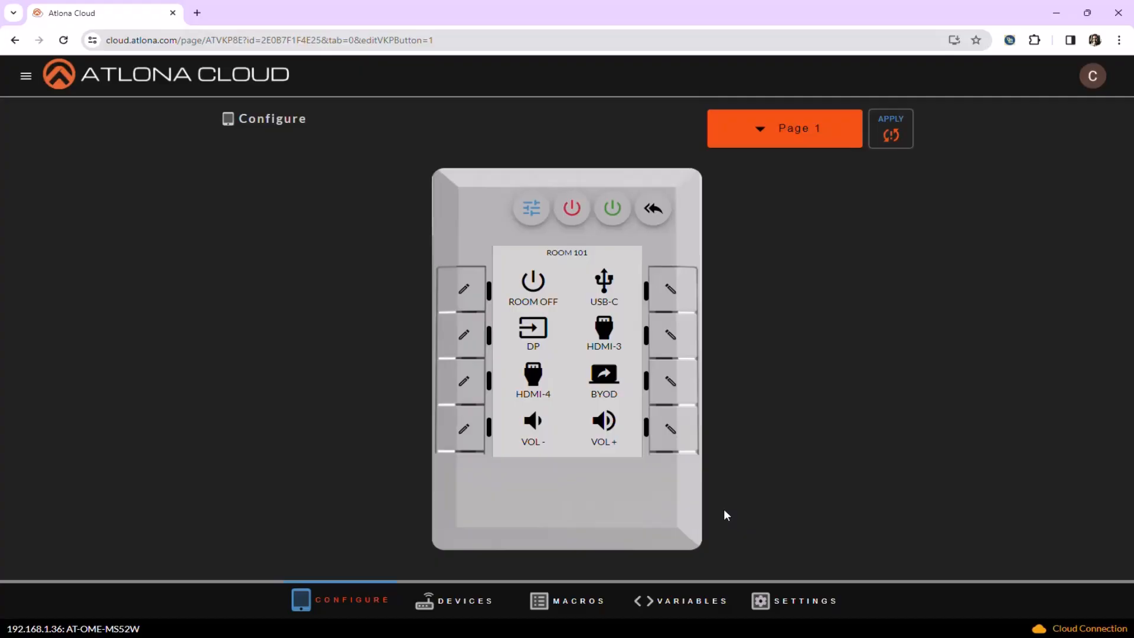
# - Review the keypad's system settings, including the advanced reboot, API mode and reset options and the firmware section
pyautogui.click(791, 601)
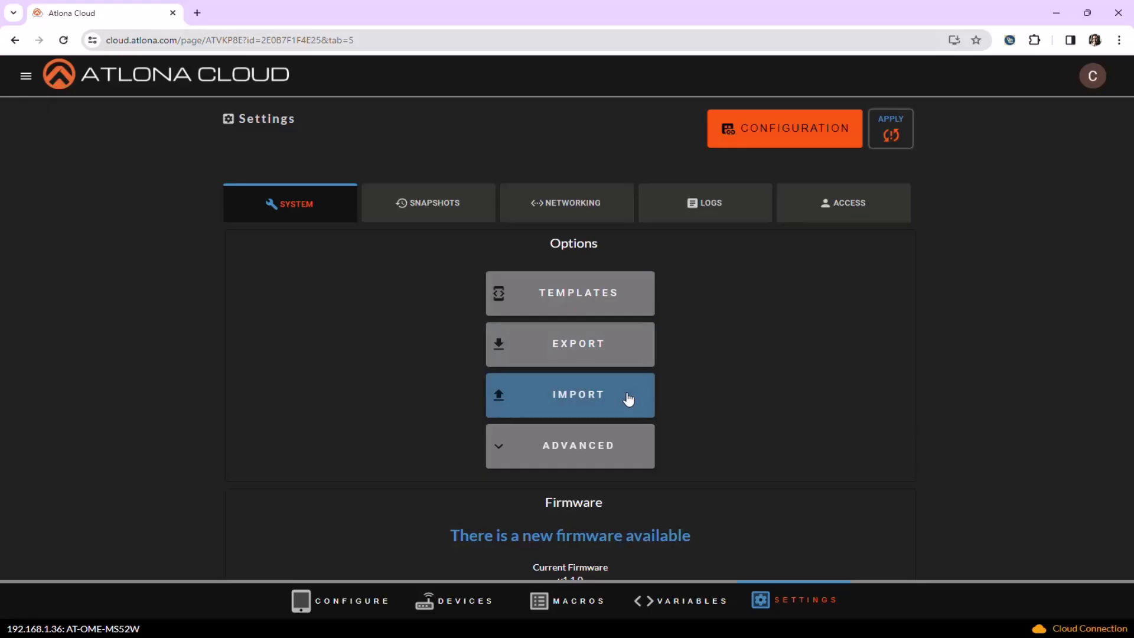
pyautogui.click(631, 439)
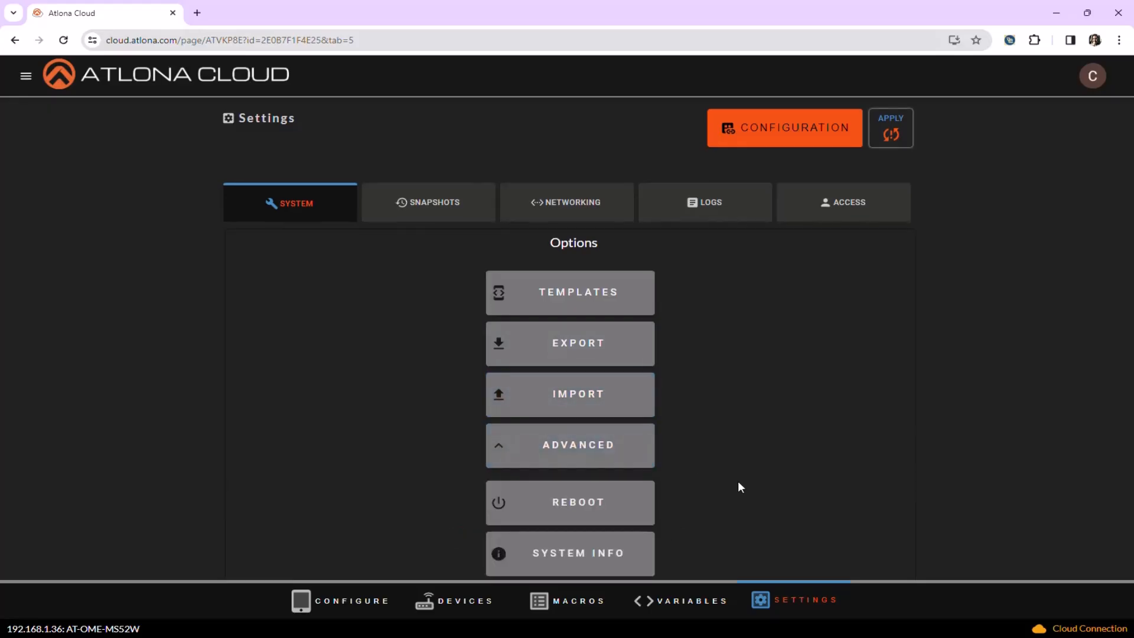
pyautogui.scroll(-2, 739, 483)
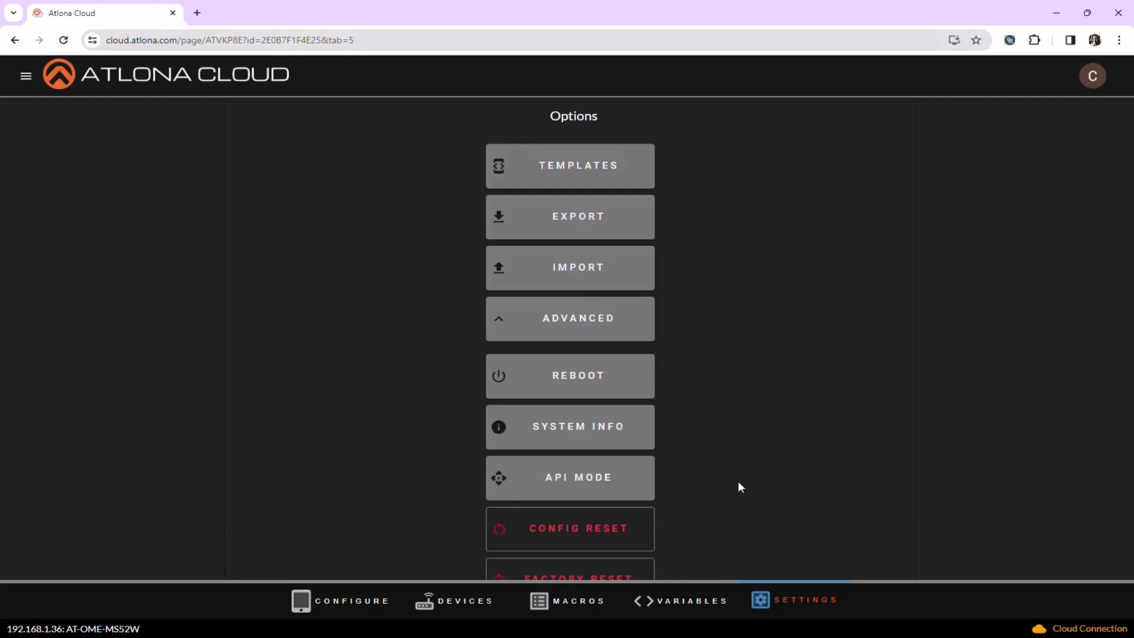
pyautogui.scroll(-2, 738, 488)
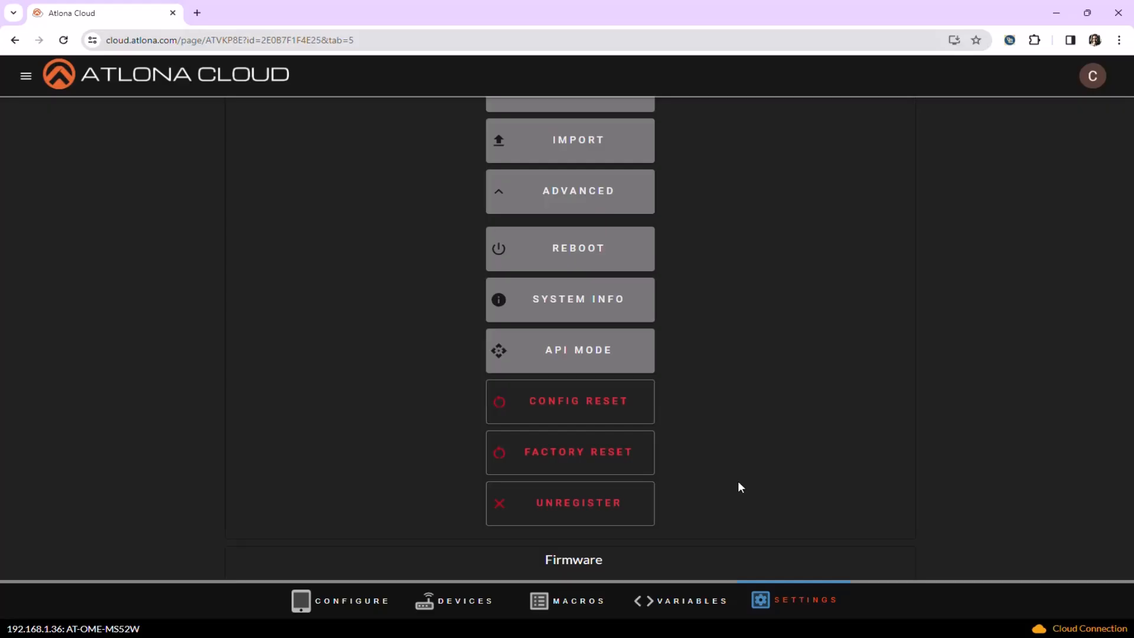
pyautogui.scroll(-4, 738, 481)
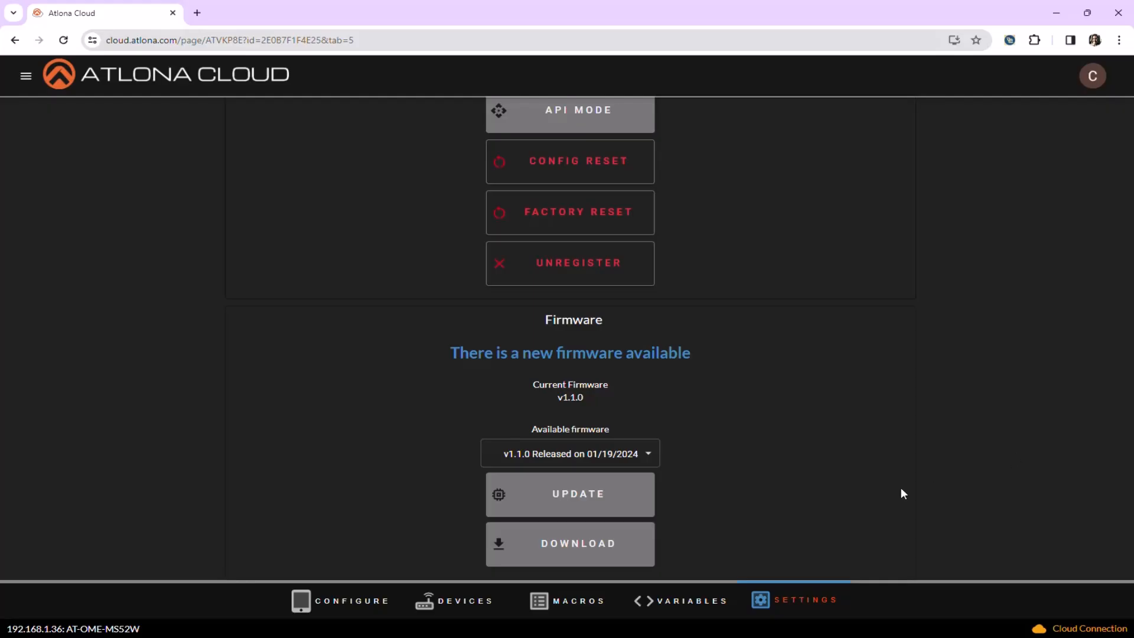
pyautogui.scroll(8, 902, 488)
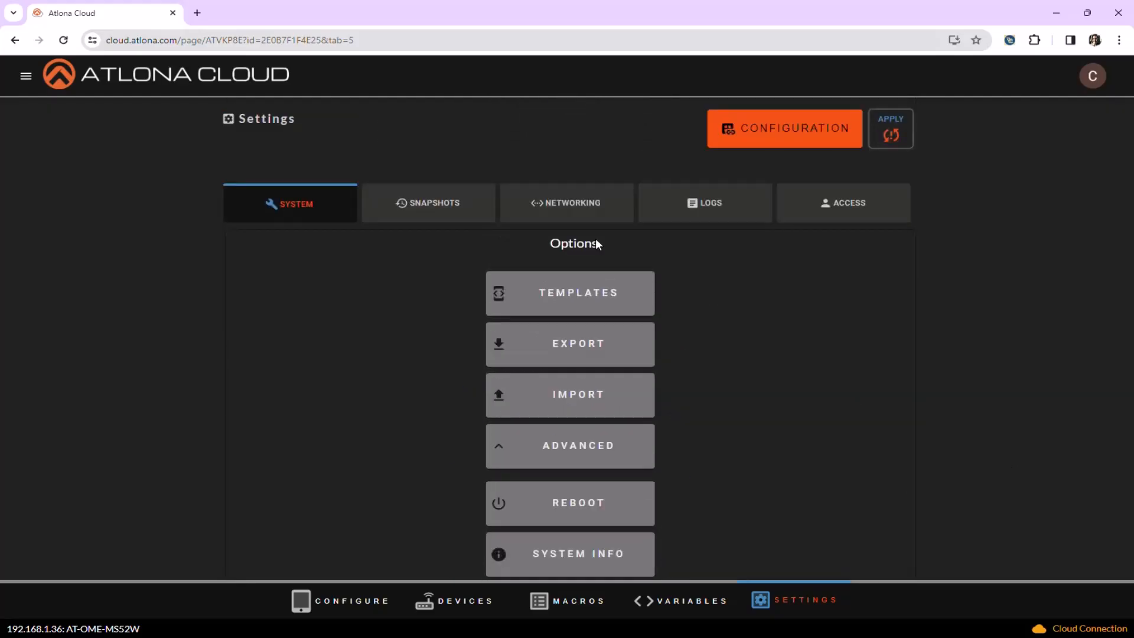
# - Add a configuration snapshot named "Displays added to Room Macro" and save it
pyautogui.click(420, 215)
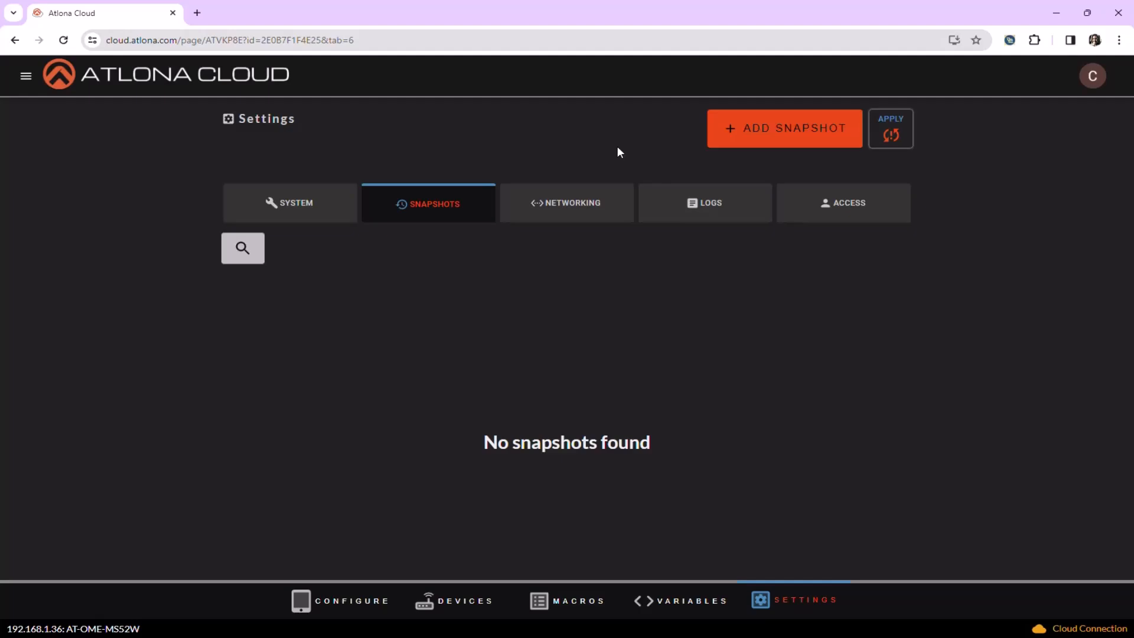
pyautogui.click(774, 123)
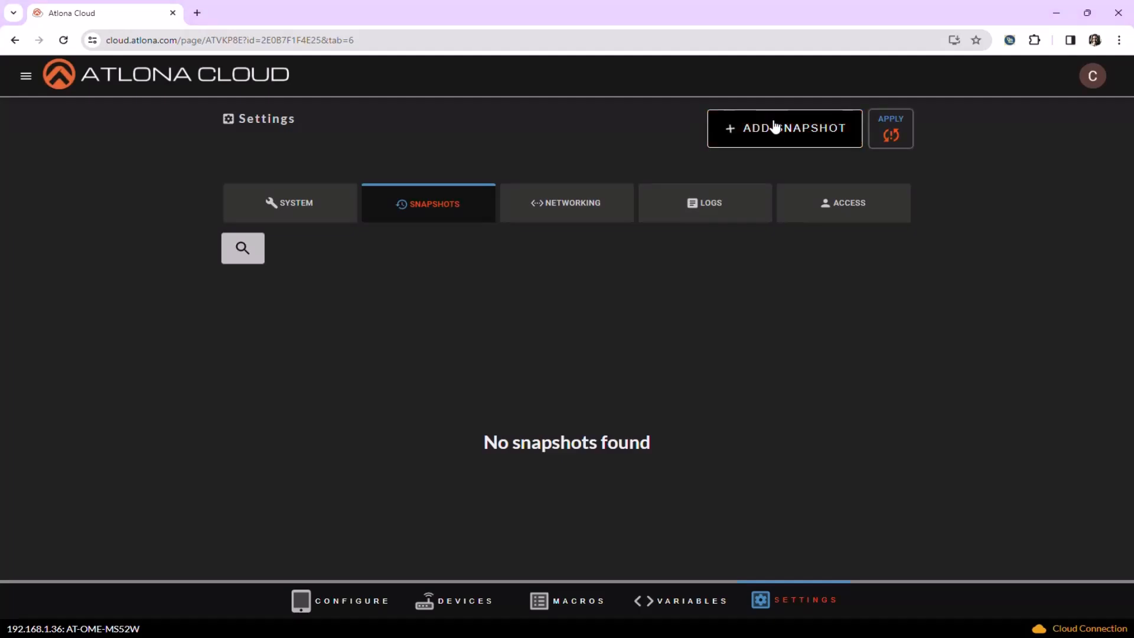
pyautogui.hotkey('ctrl', 'a')
pyautogui.press('BackSpace')
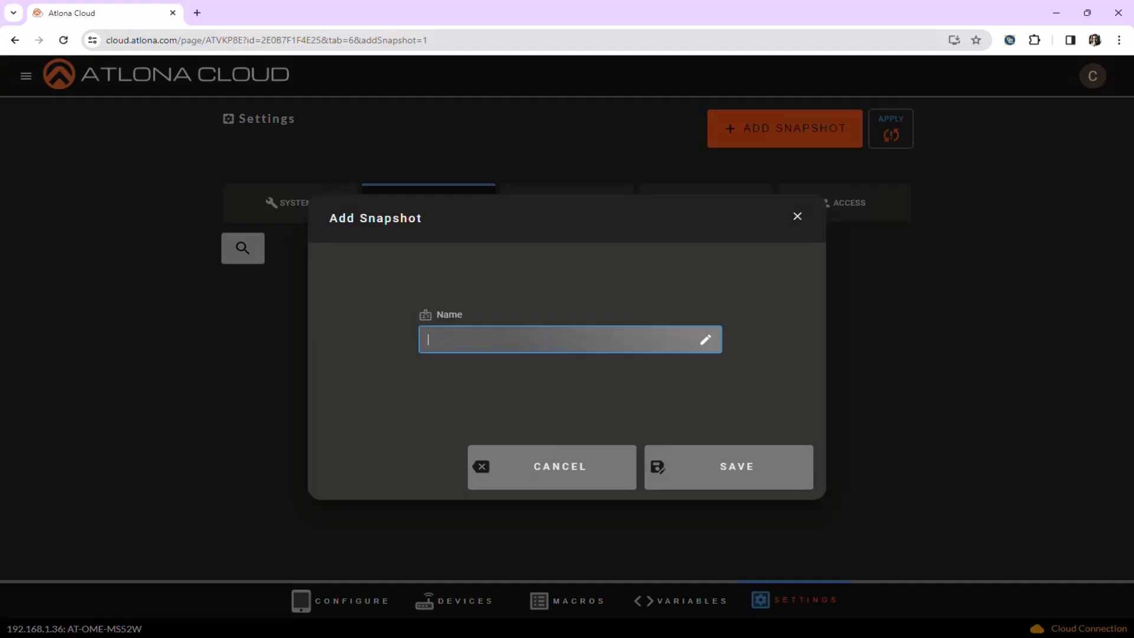
pyautogui.write('Displays added to Room Macro')
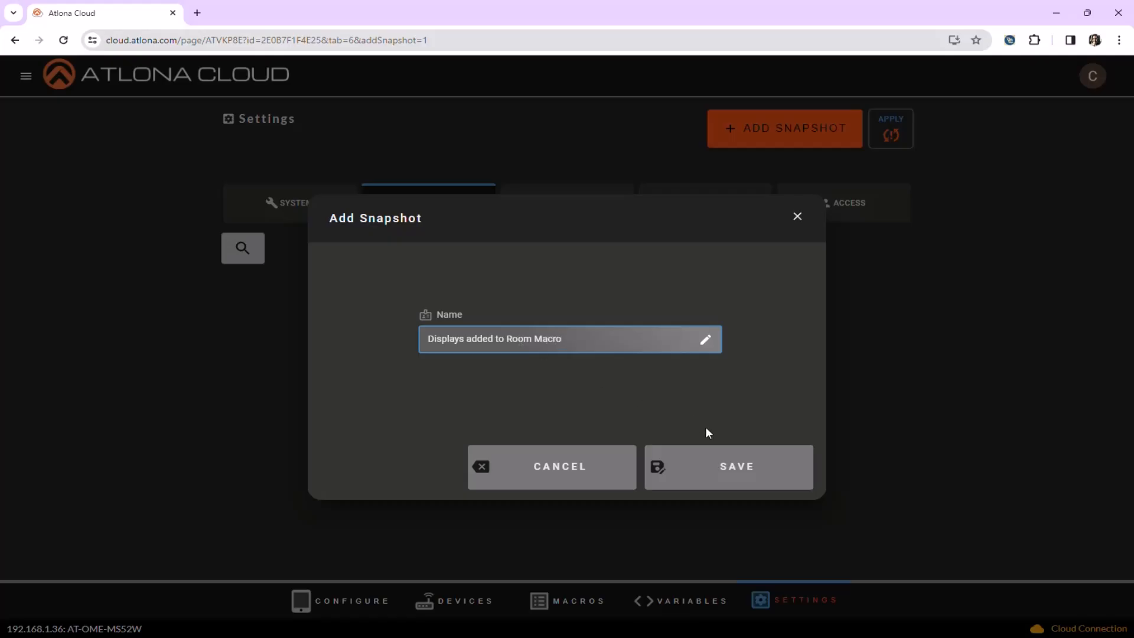
pyautogui.click(715, 465)
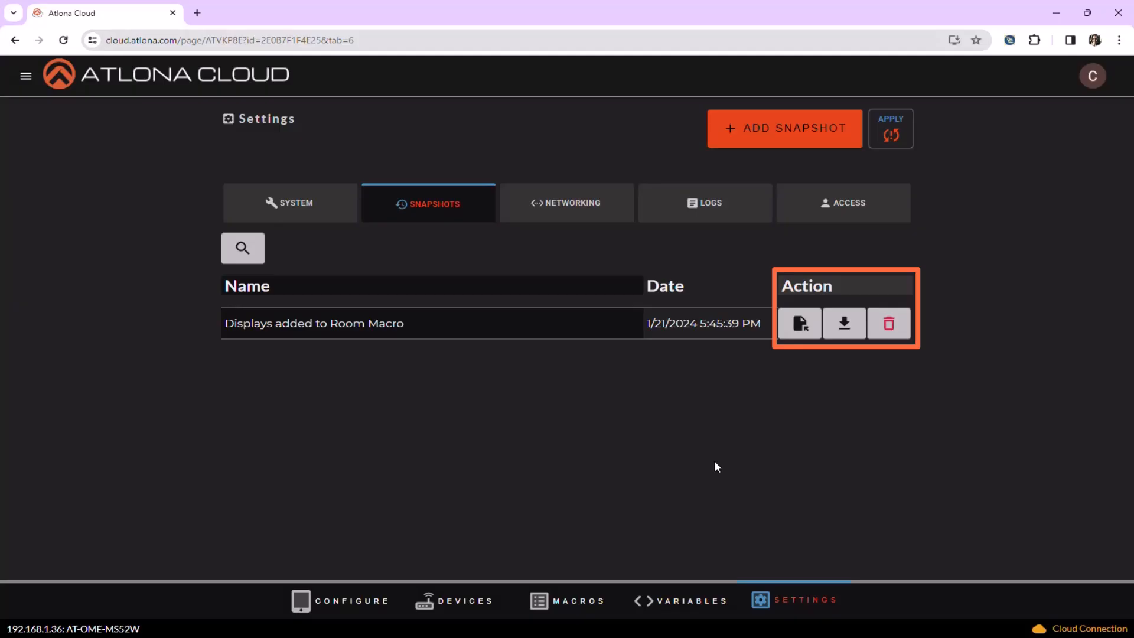
# - Review the keypad's networking and RS232 settings and the endpoint used for its internet status check
pyautogui.click(556, 220)
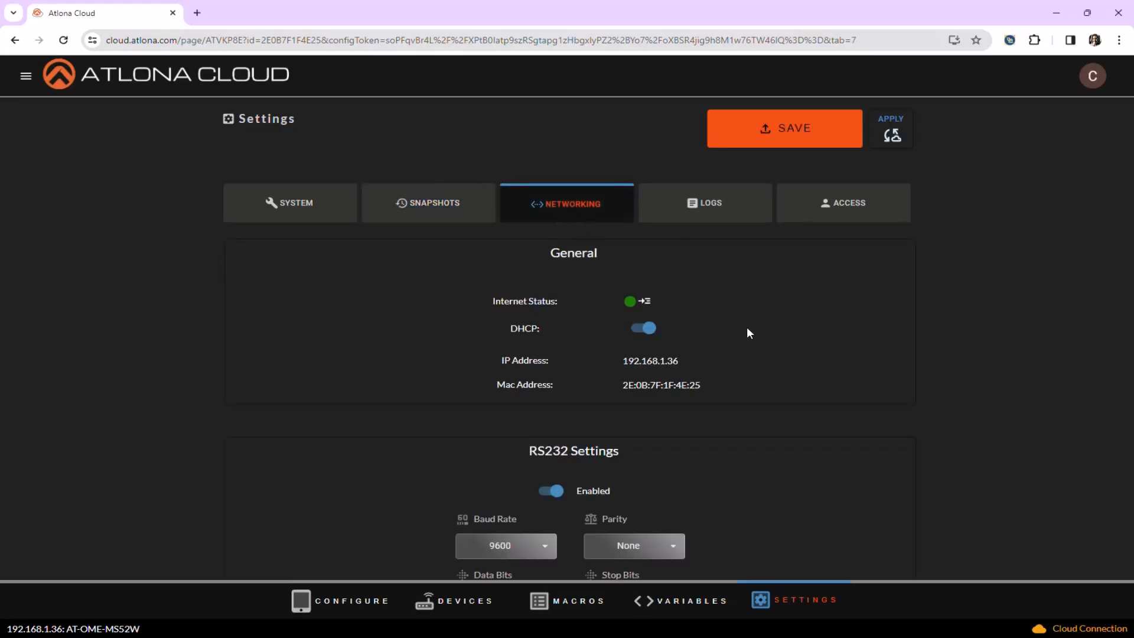
pyautogui.scroll(-3, 747, 330)
pyautogui.scroll(2, 747, 343)
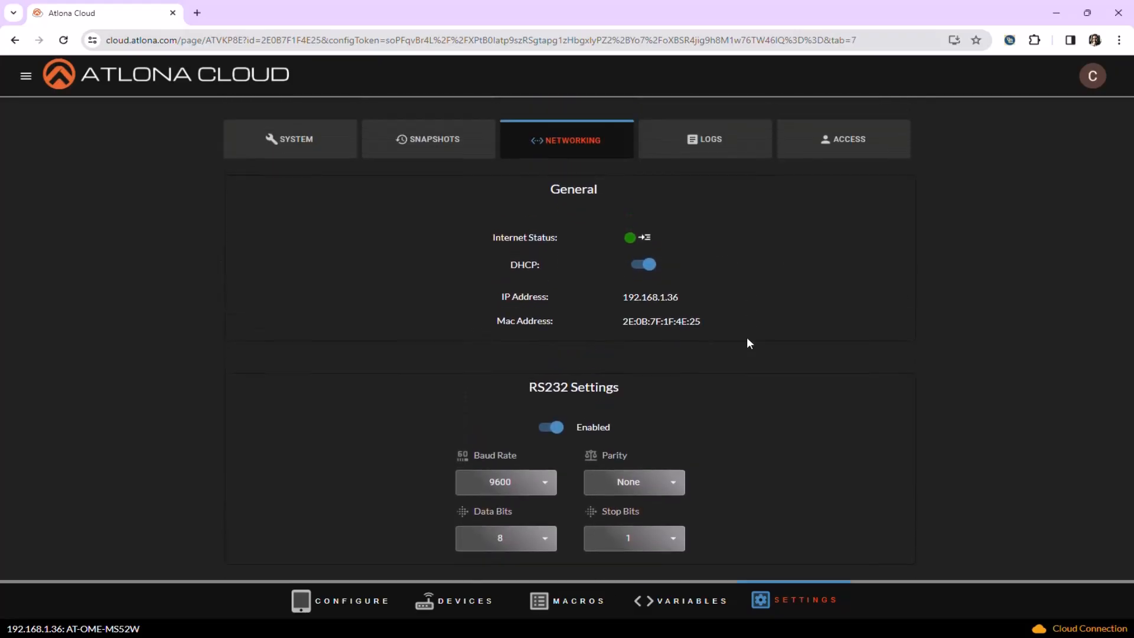
pyautogui.click(645, 238)
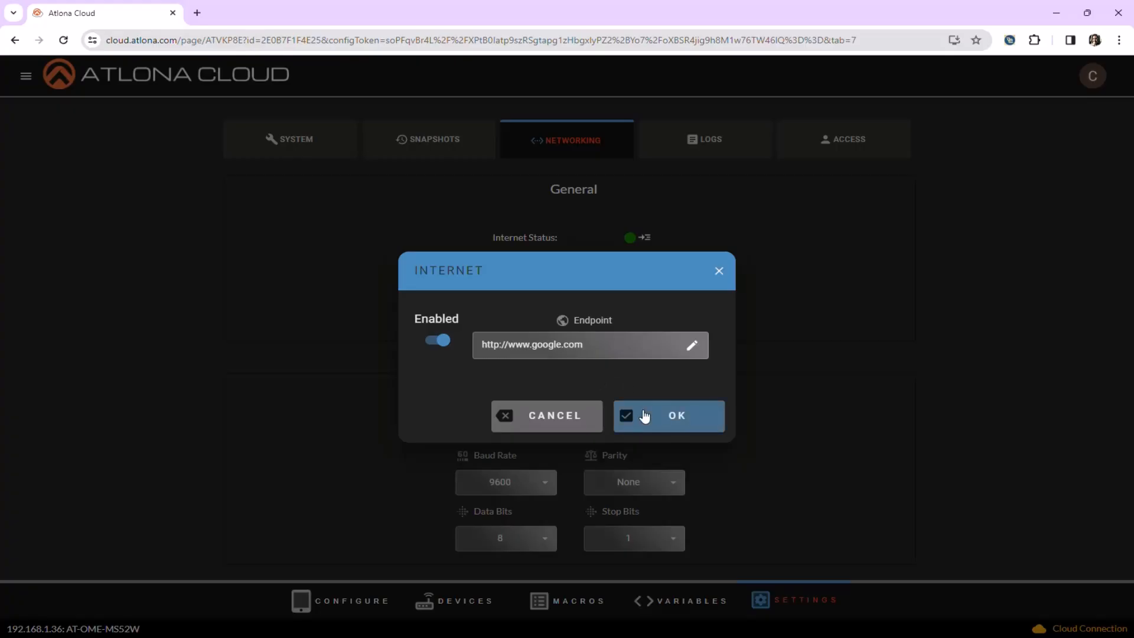
pyautogui.click(590, 423)
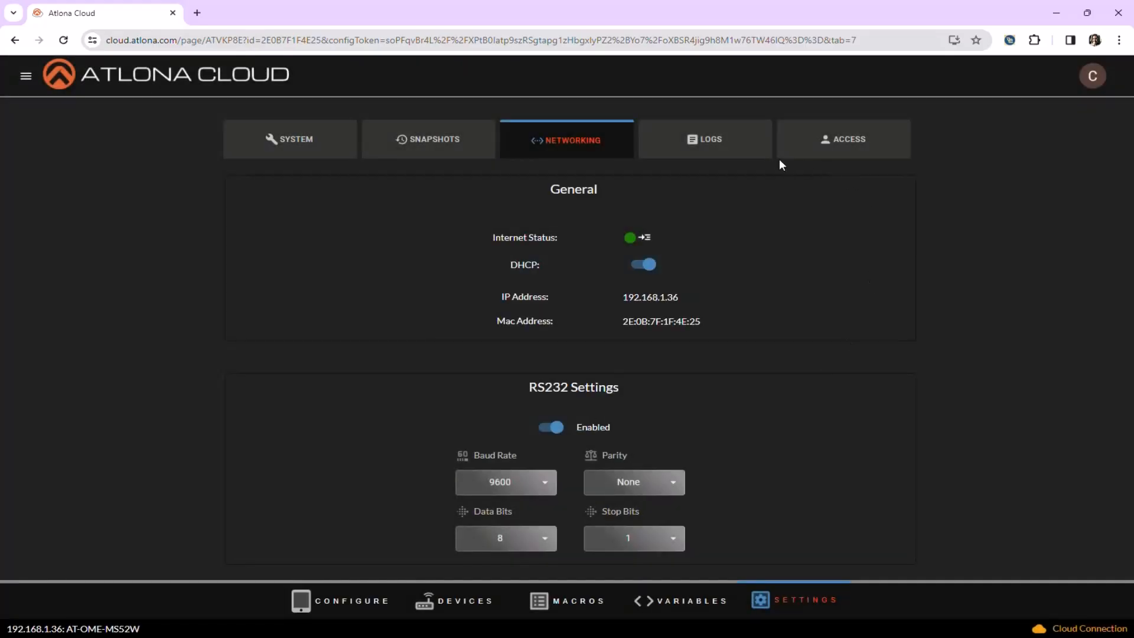
# - Invite another user to the keypad configuration by e-mail with the Editor role
pyautogui.click(747, 153)
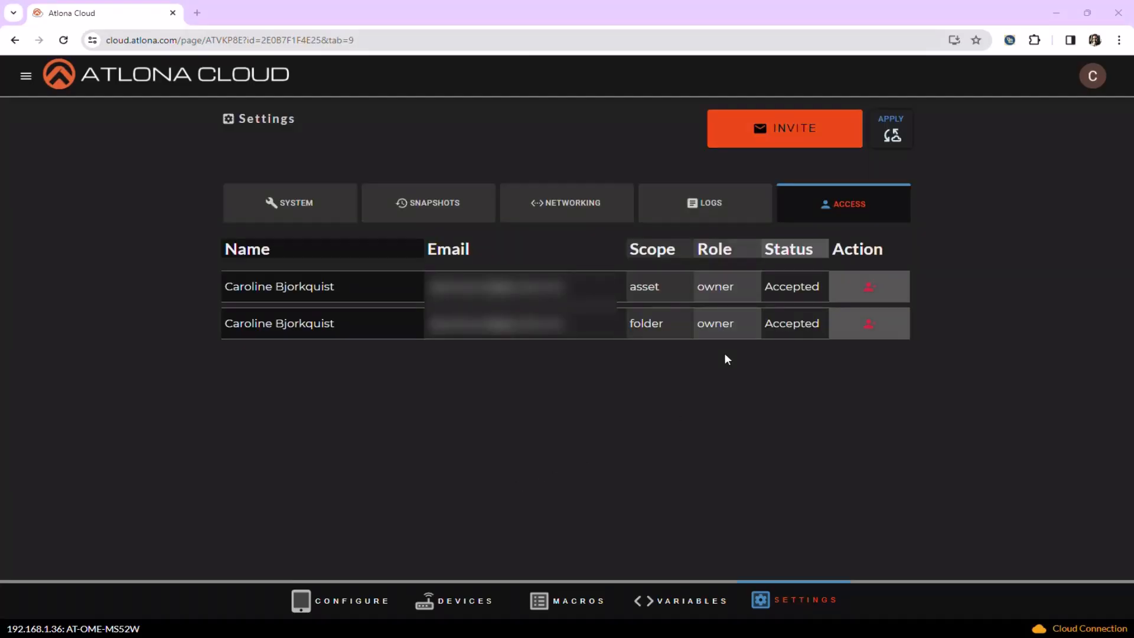
pyautogui.click(779, 133)
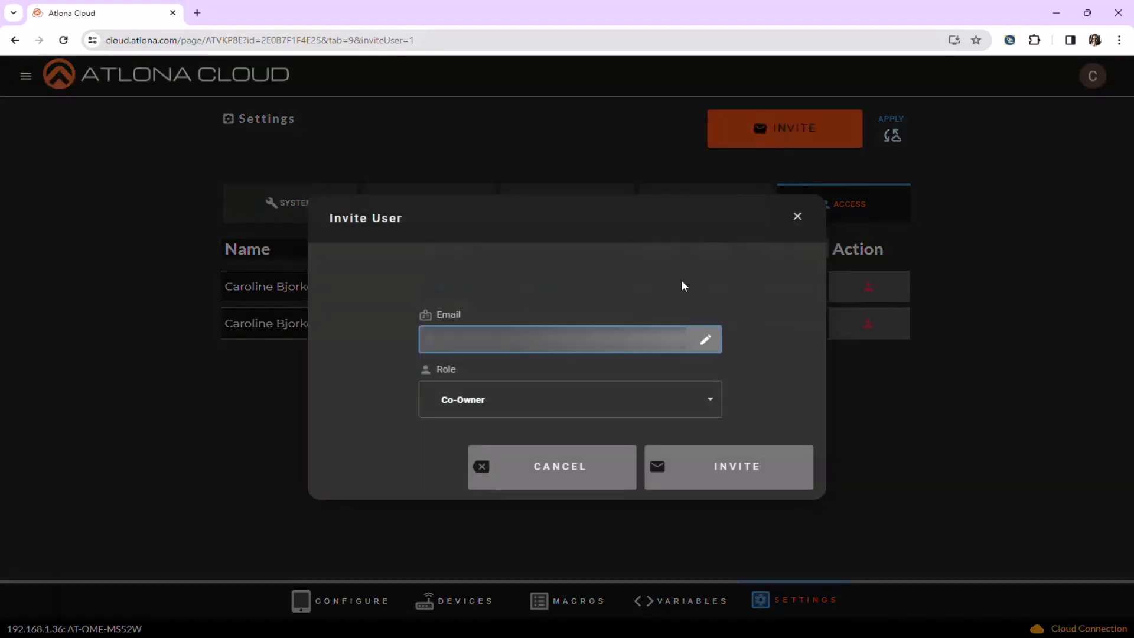
pyautogui.write('@gmail.com')
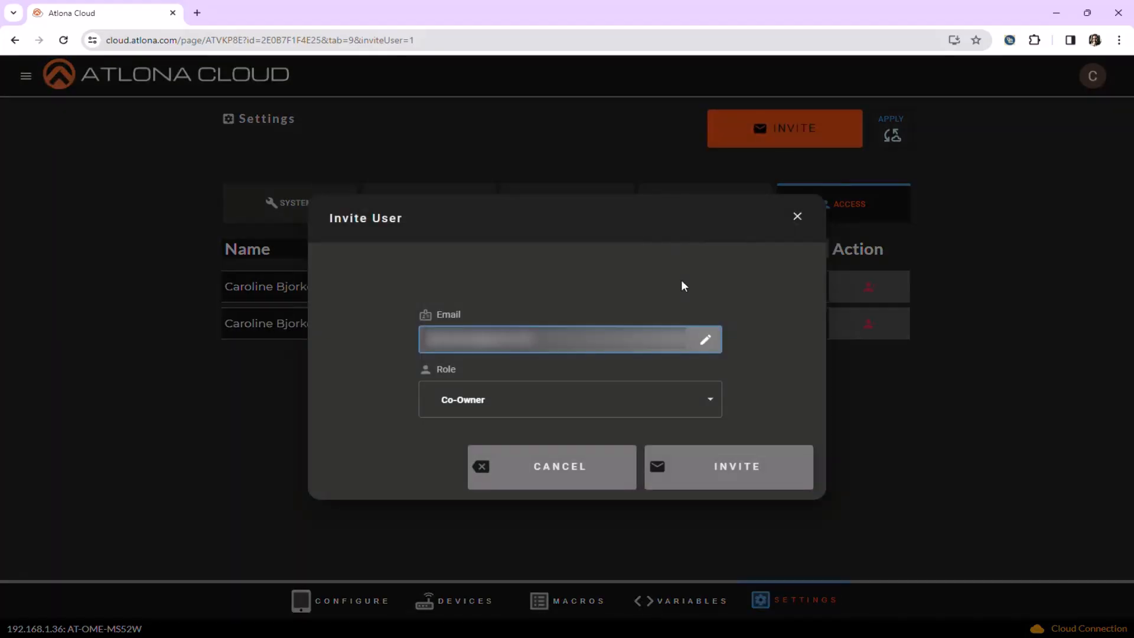
pyautogui.click(615, 407)
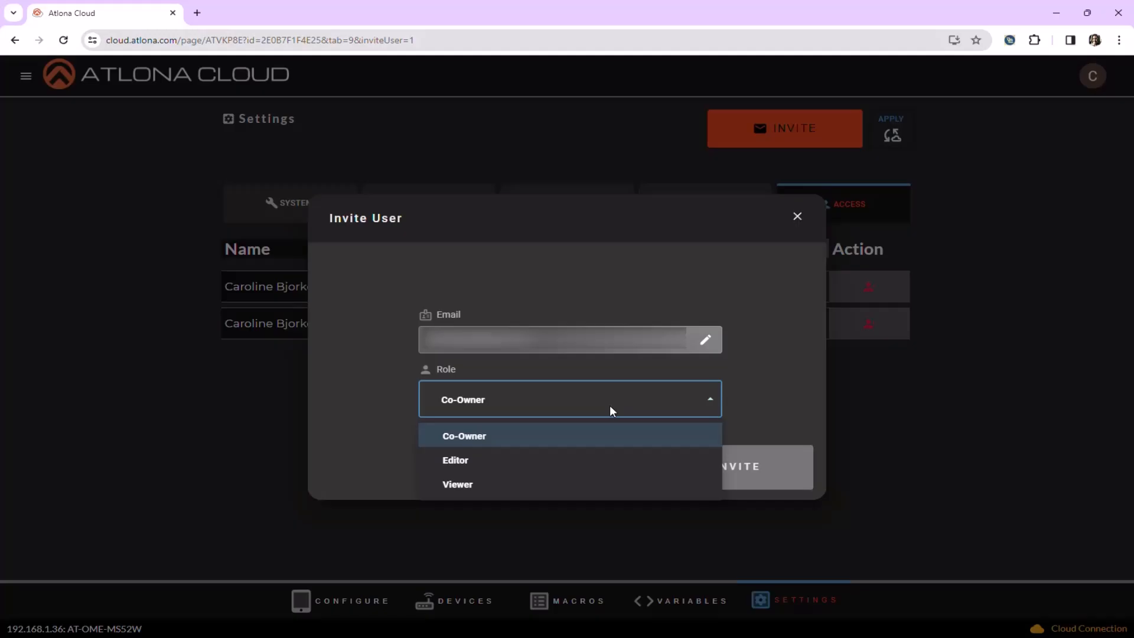
pyautogui.click(585, 460)
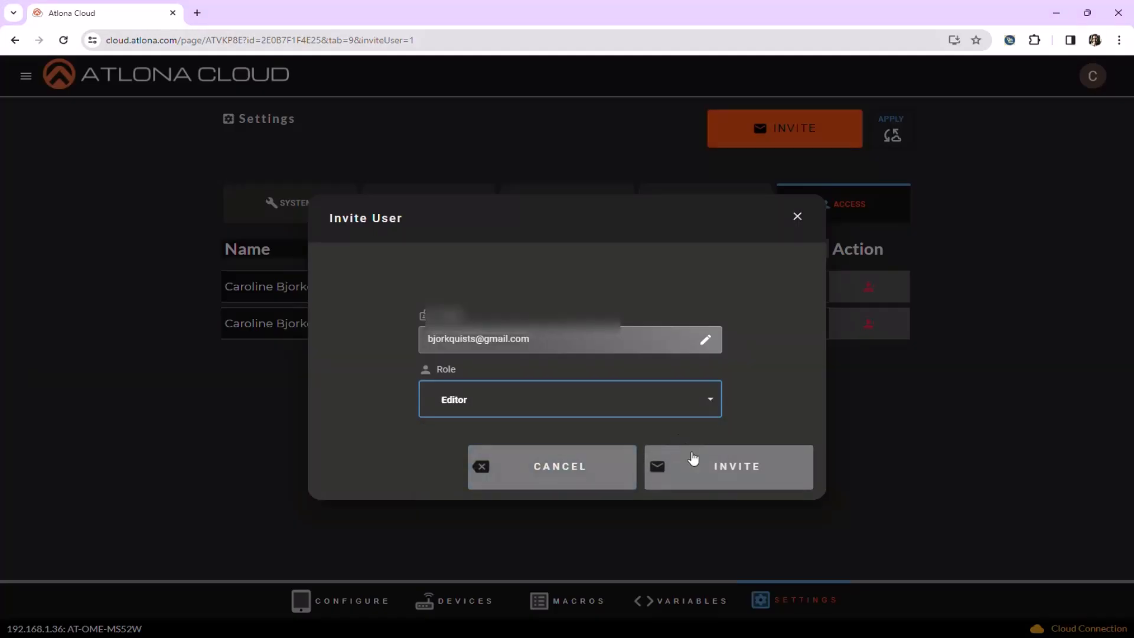
pyautogui.click(703, 467)
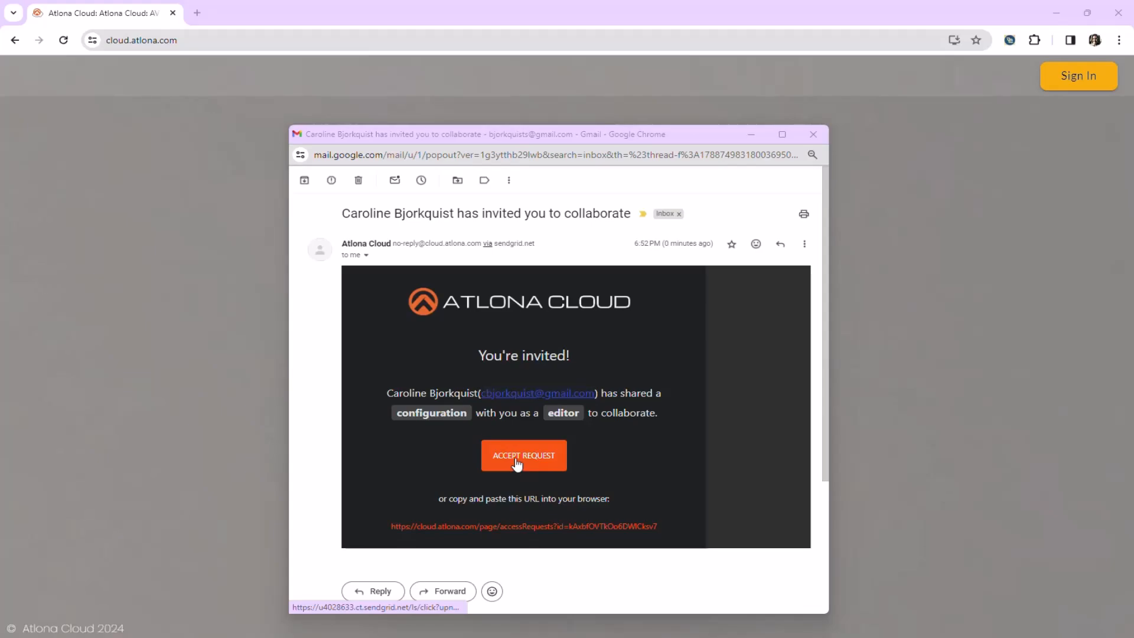
# - Activate the invited account from the e-mailed request as an Education End-User with a phone number, and accept the access request
pyautogui.click(517, 464)
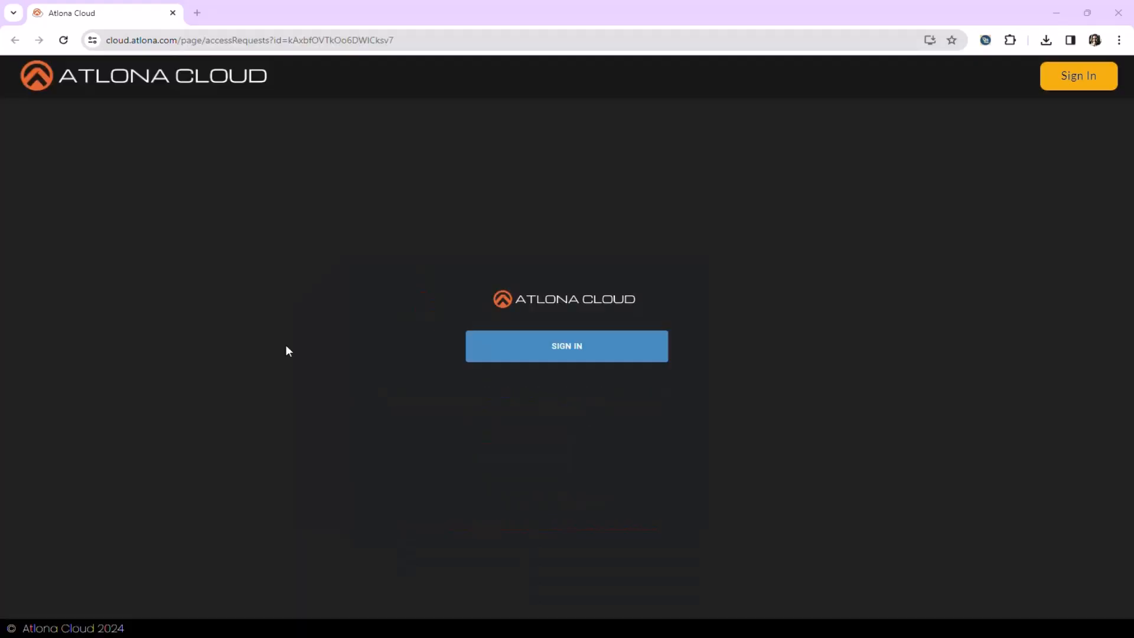
pyautogui.click(620, 348)
pyautogui.click(656, 359)
pyautogui.click(668, 491)
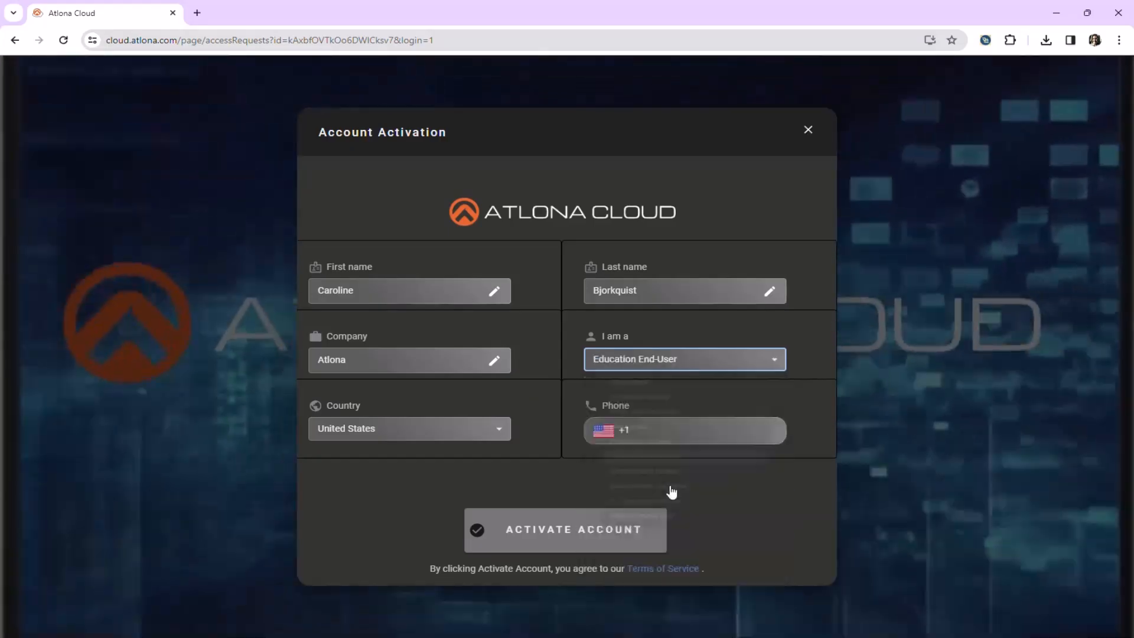
pyautogui.click(668, 430)
pyautogui.write('8885551212')
pyautogui.click(575, 526)
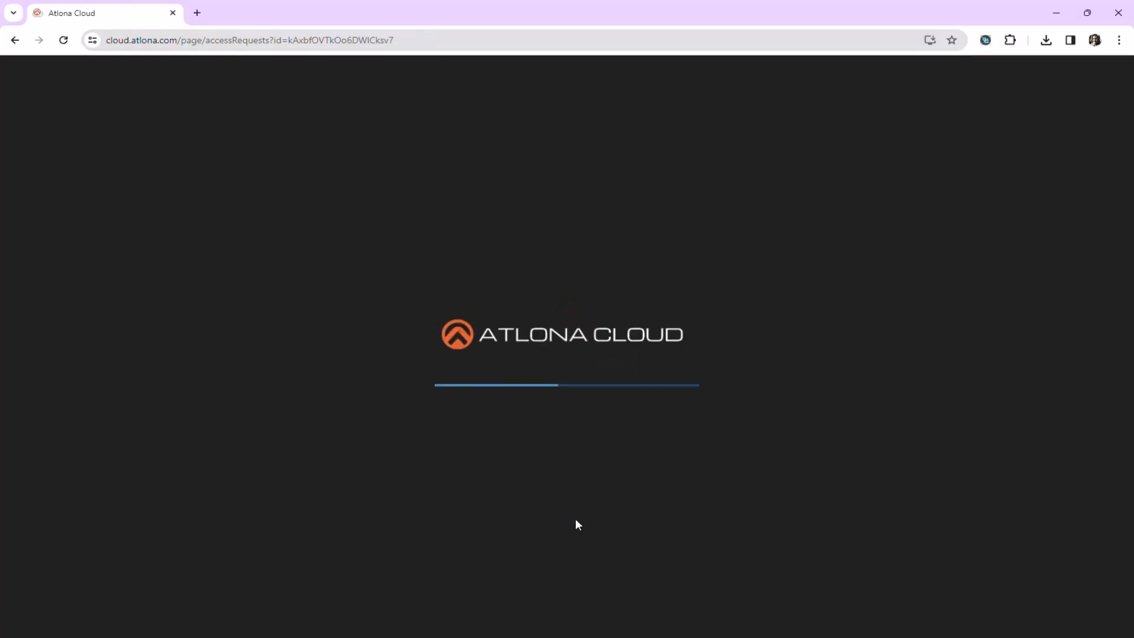
pyautogui.scroll(-20, 674, 461)
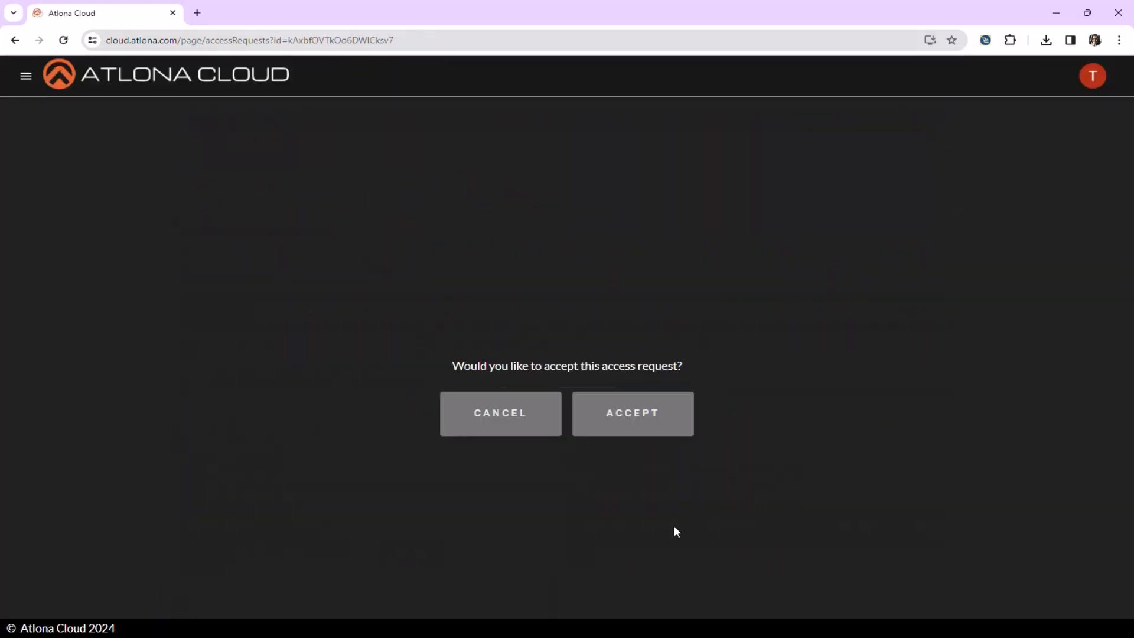
pyautogui.click(663, 423)
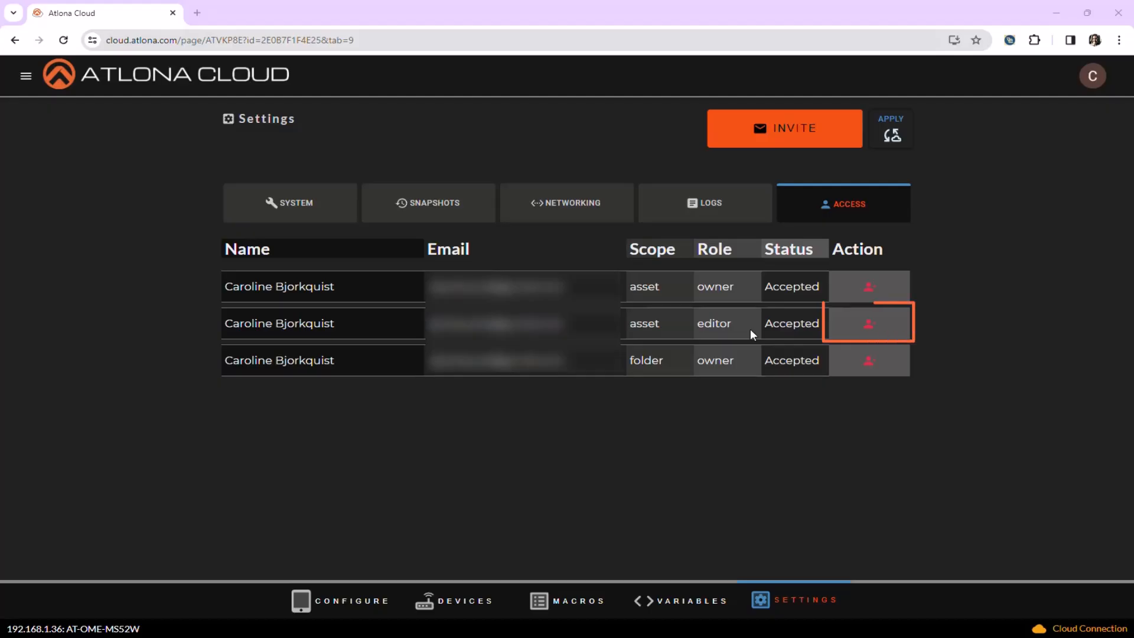
# - Check the user variables' values and apply the configuration to the keypad
pyautogui.click(671, 600)
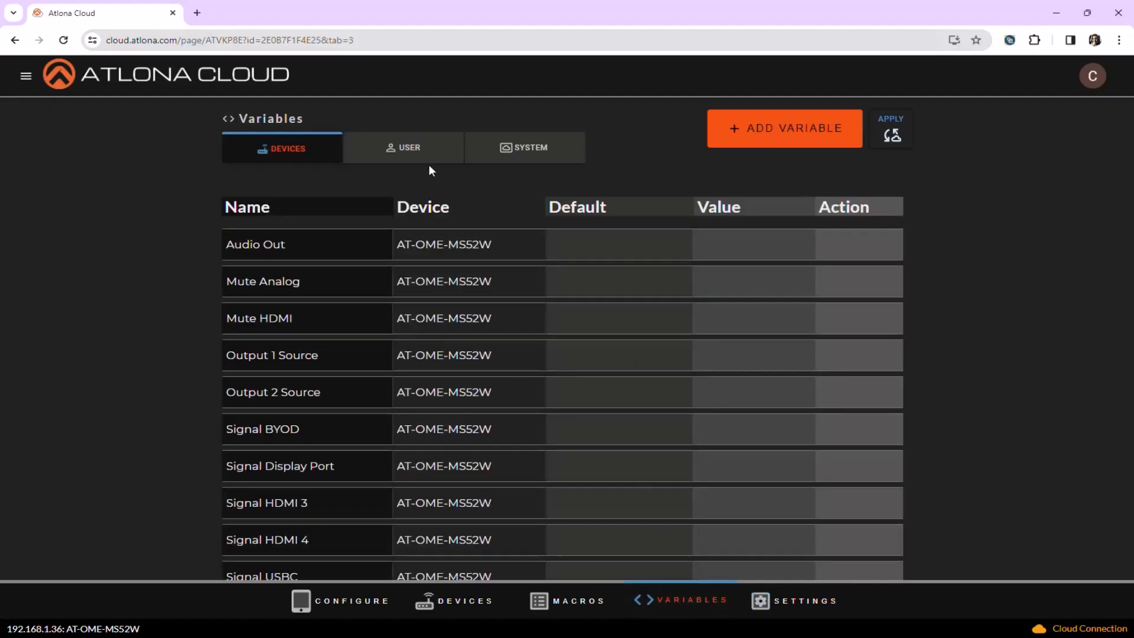
pyautogui.click(407, 155)
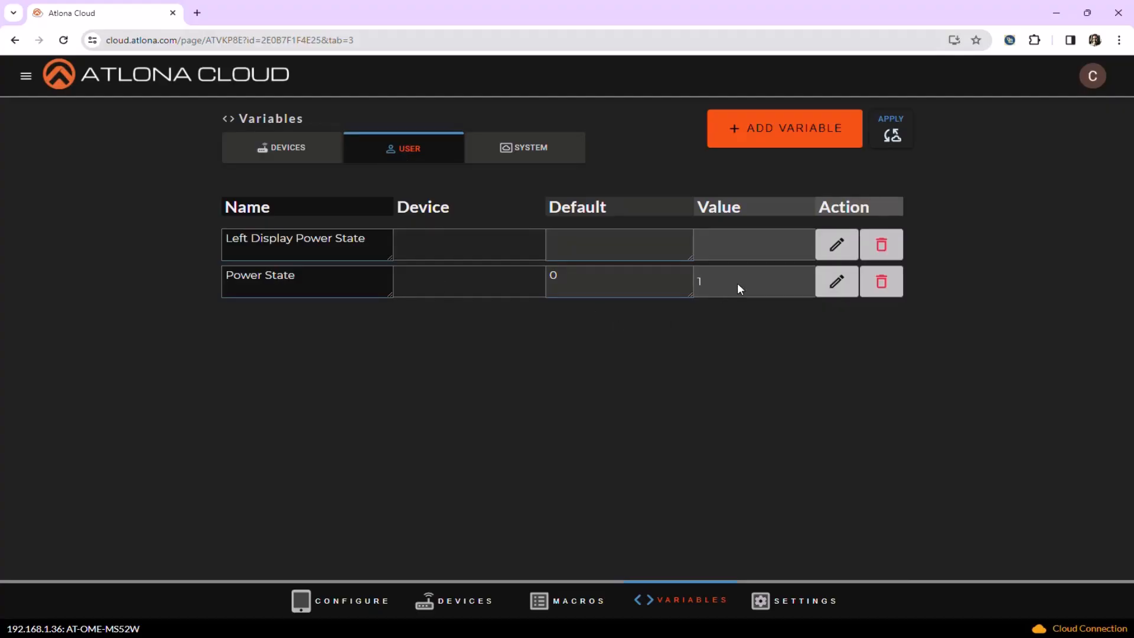
pyautogui.click(891, 134)
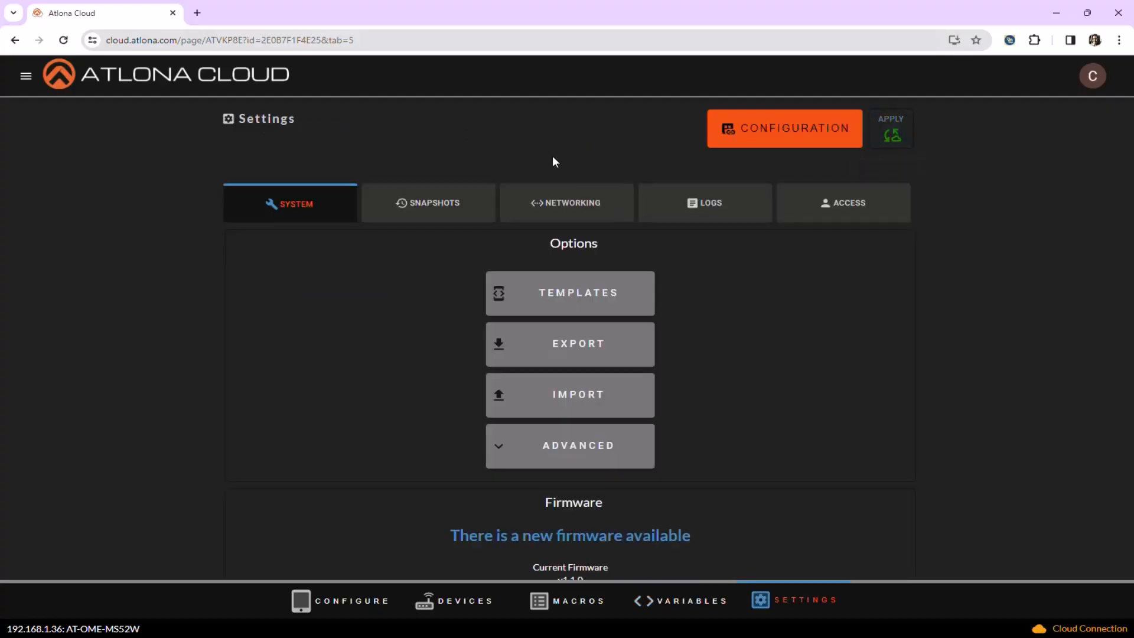
# - Save a snapshot of the applied configuration named "Final Keypad Configuration"
pyautogui.click(543, 200)
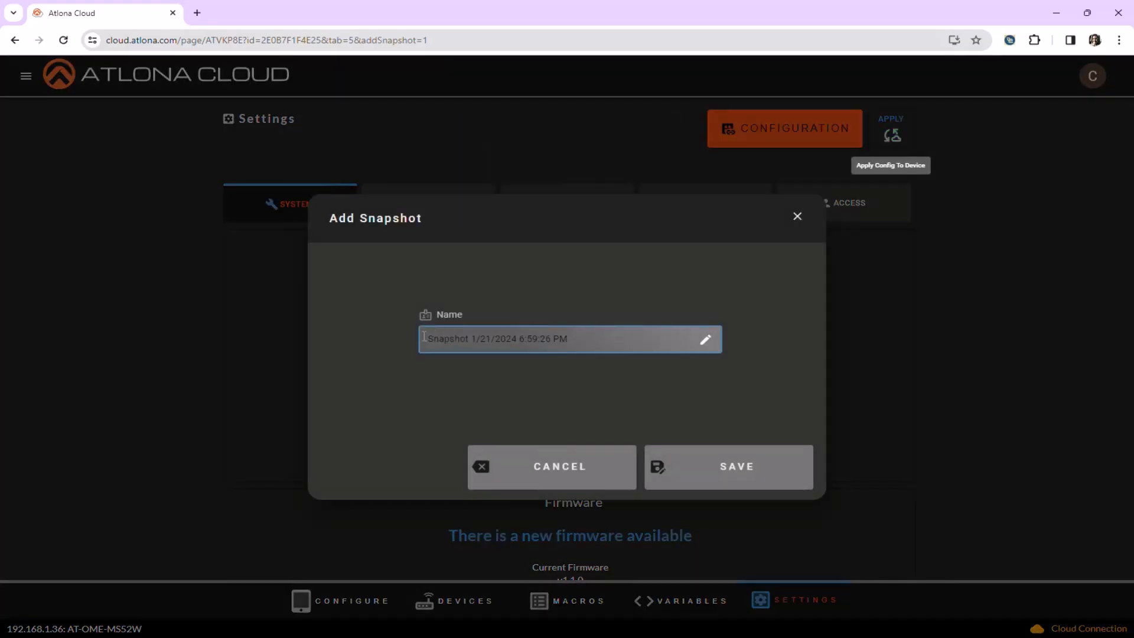
pyautogui.write('Final Keypad COnfig')
pyautogui.press('BackSpace')
pyautogui.press('BackSpace')
pyautogui.press('BackSpace')
pyautogui.press('BackSpace')
pyautogui.press('BackSpace')
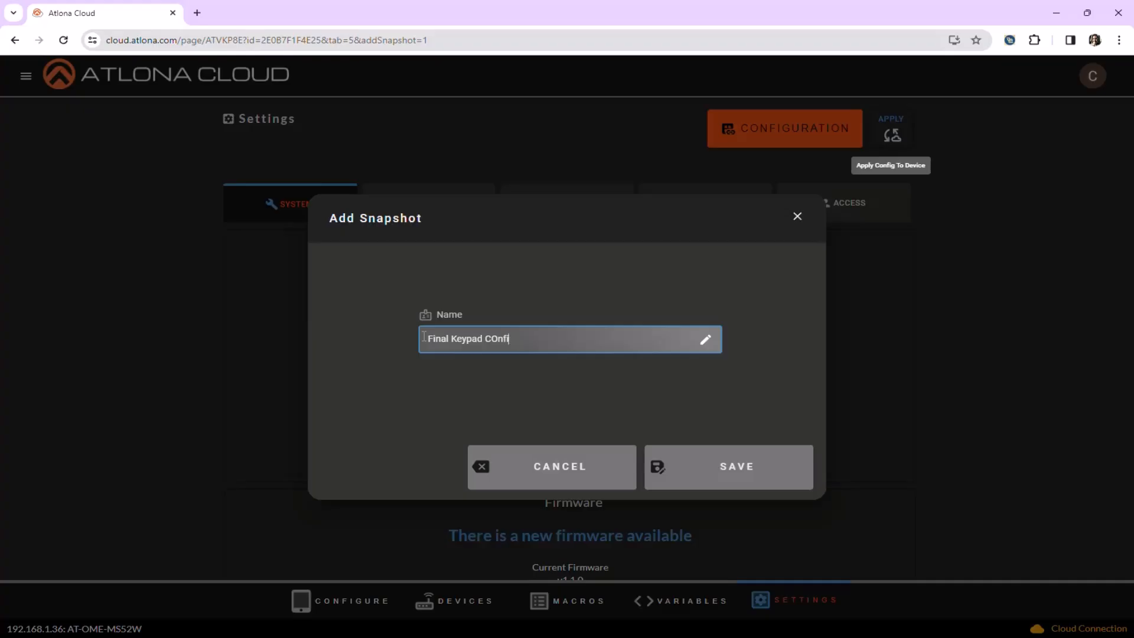
pyautogui.write('onfiguration')
pyautogui.click(762, 483)
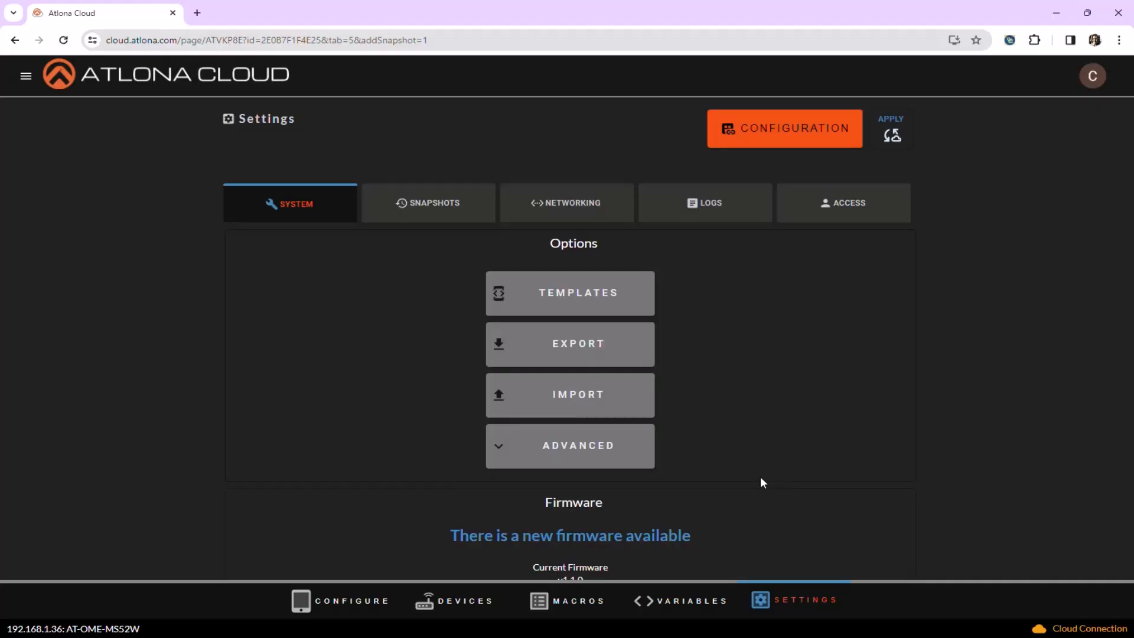